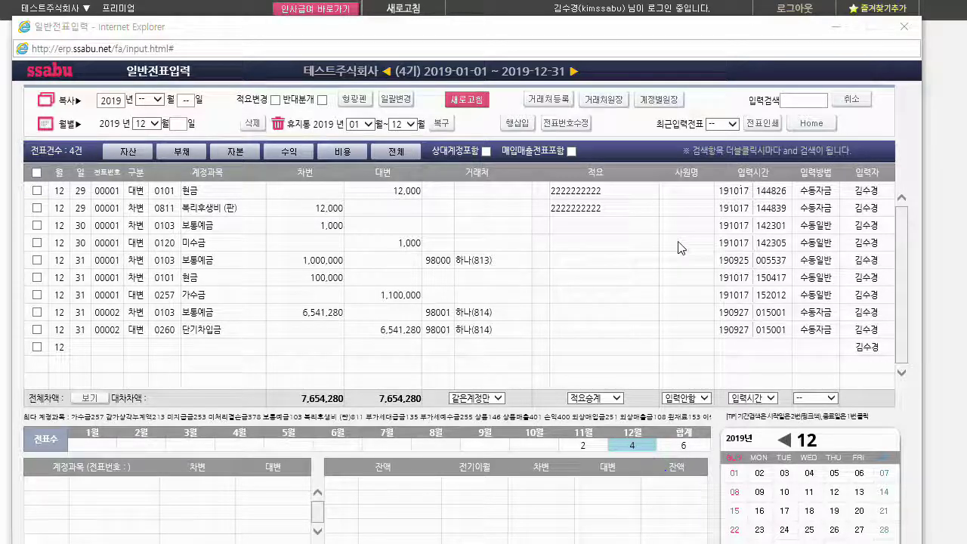
Step: In the 매입매출전표입력 window, start a December 6 entry of type 51 (과세) with a supply amount of 200,000
{"action": "left_click_drag", "start_coordinate": [966, 87], "coordinate": [312, 543]}
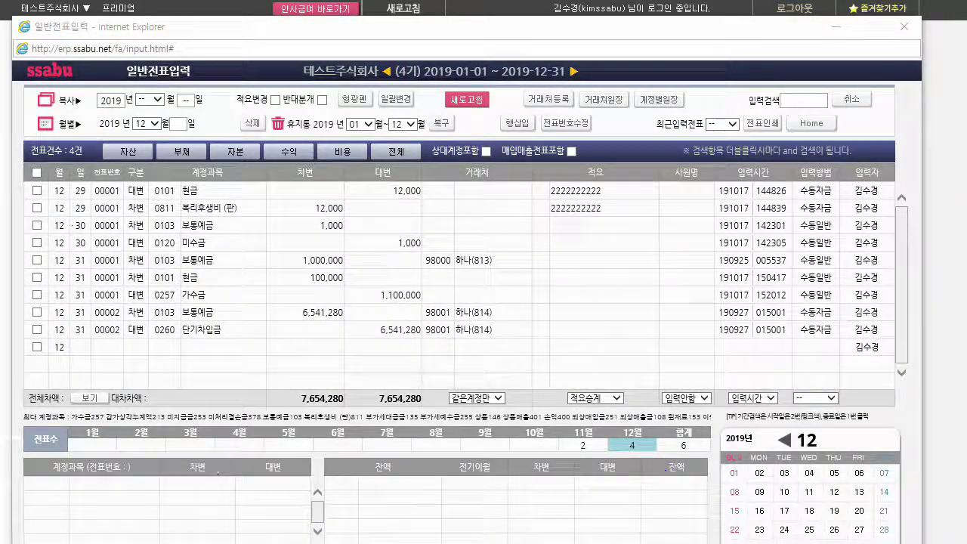
{"action": "left_click_drag", "start_coordinate": [966, 144], "coordinate": [381, 35]}
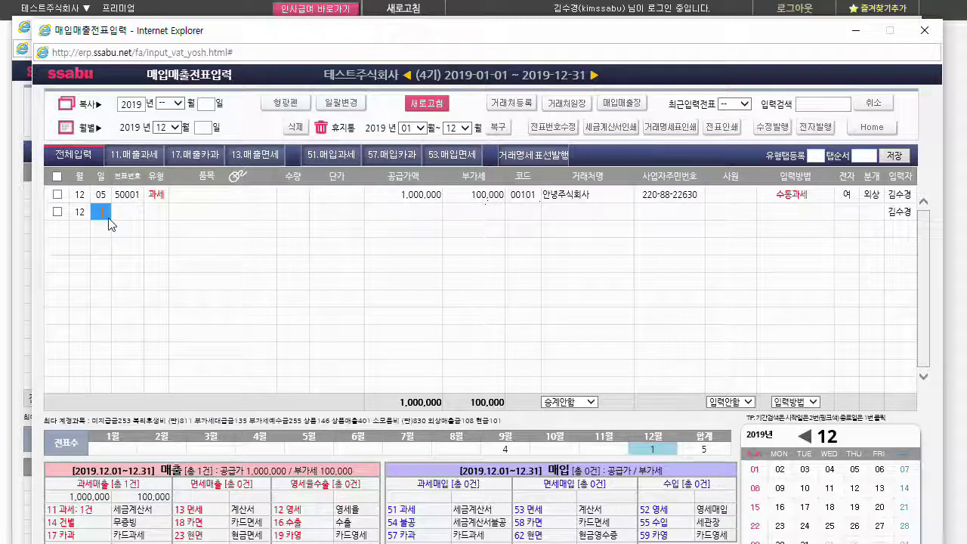
{"action": "type", "text": "06"}
{"action": "key", "text": "Return"}
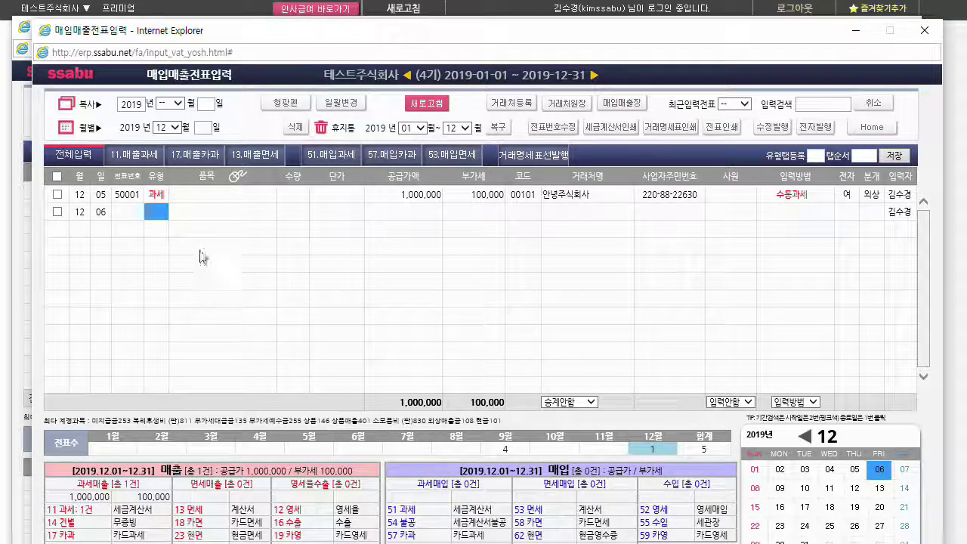
{"action": "type", "text": "51"}
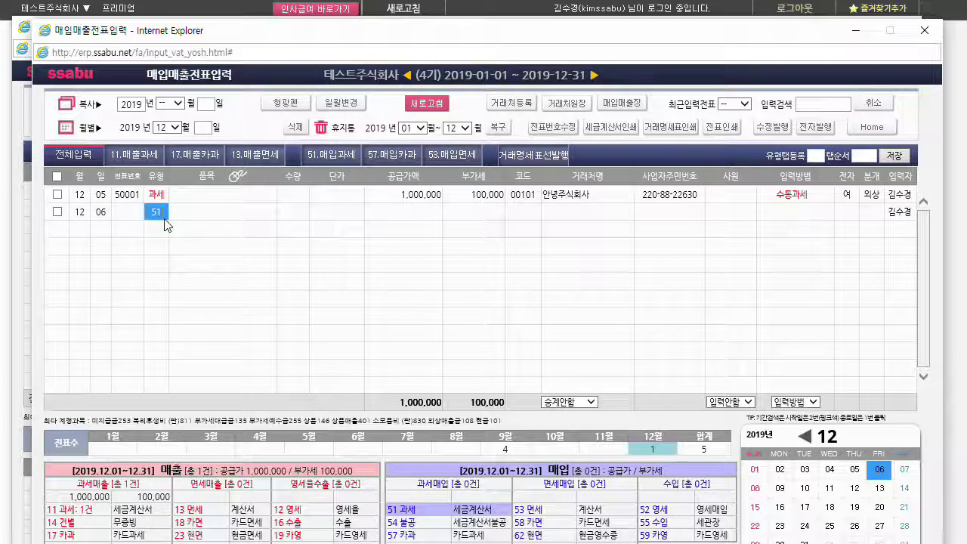
{"action": "key", "text": "Return"}
{"action": "key", "text": "Return"}
{"action": "type", "text": "2000000"}
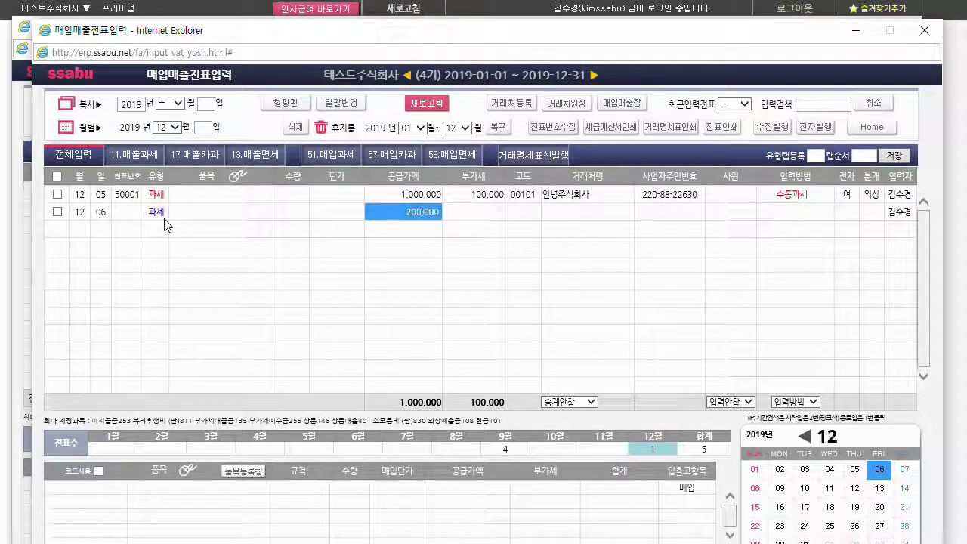
Step: Assign 홍길동건업 to the December 6 purchase and save it as electronic (여) with the journal type 외상
{"action": "key", "text": "Return"}
{"action": "key", "text": "Return"}
{"action": "type", "text": "200,000"}
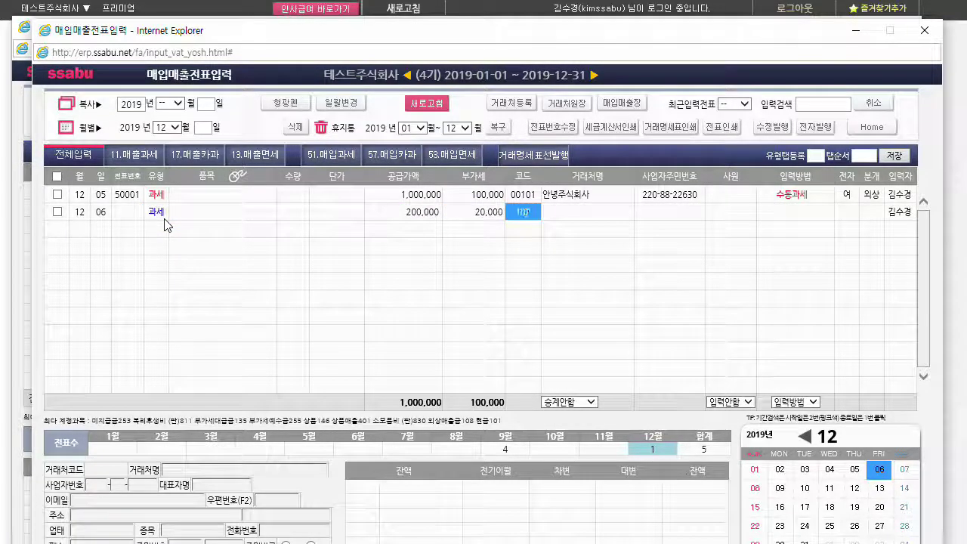
{"action": "key", "text": "Return"}
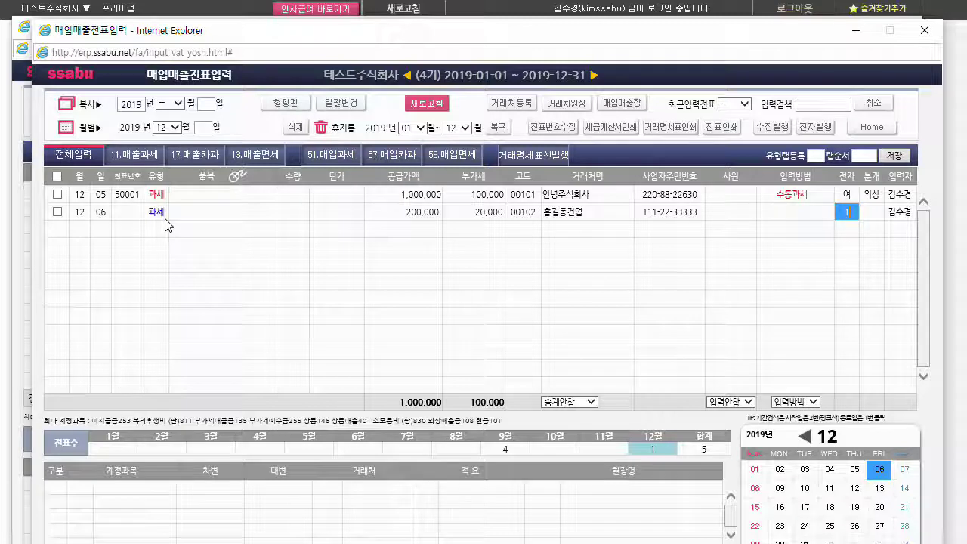
{"action": "key", "text": "Return"}
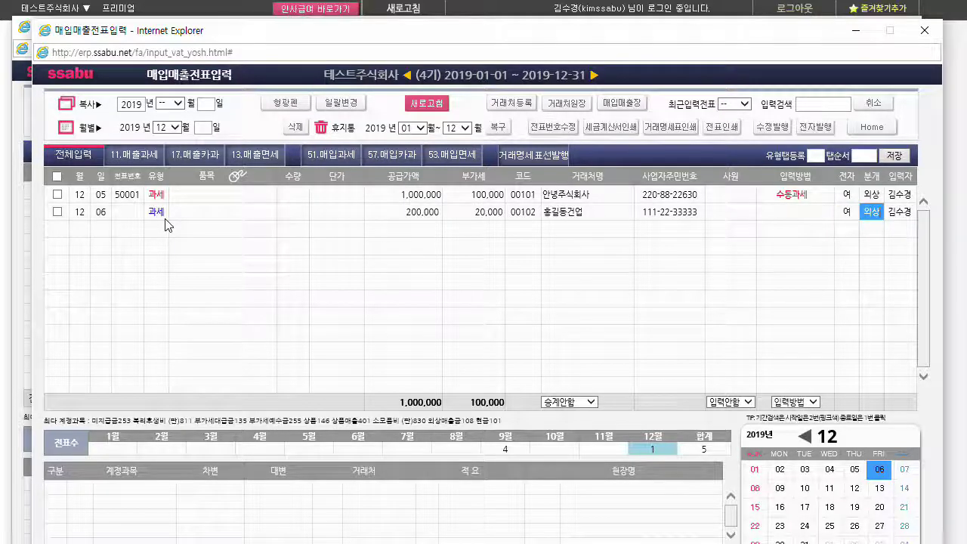
{"action": "key", "text": "Return"}
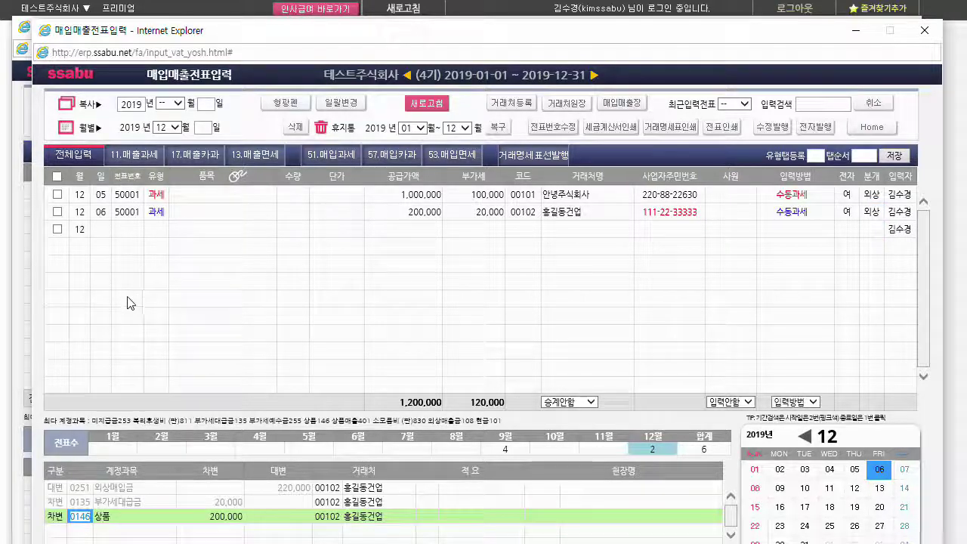
Step: Add a December 7 entry of type 57 (카과) with KB카드 as its credit card company
{"action": "left_click", "coordinate": [103, 230]}
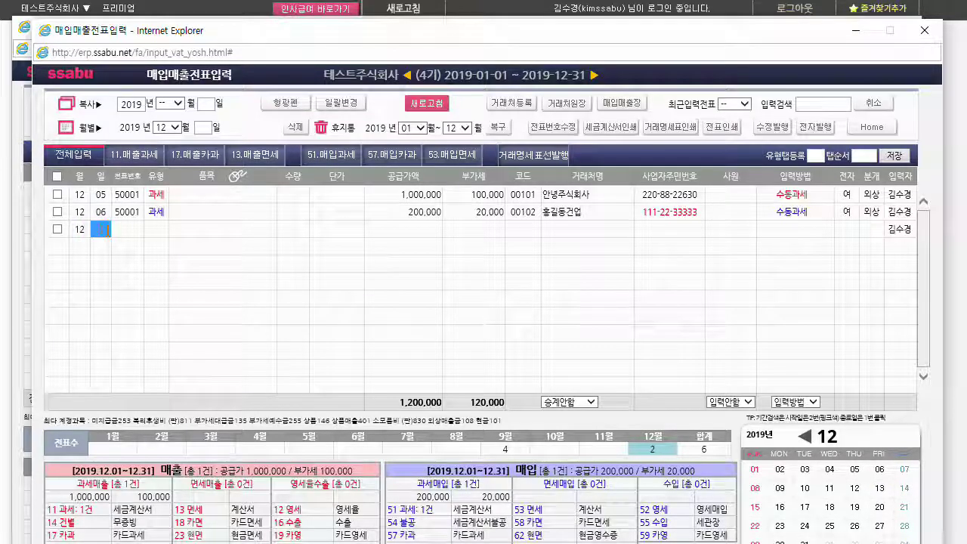
{"action": "type", "text": "07"}
{"action": "key", "text": "Return"}
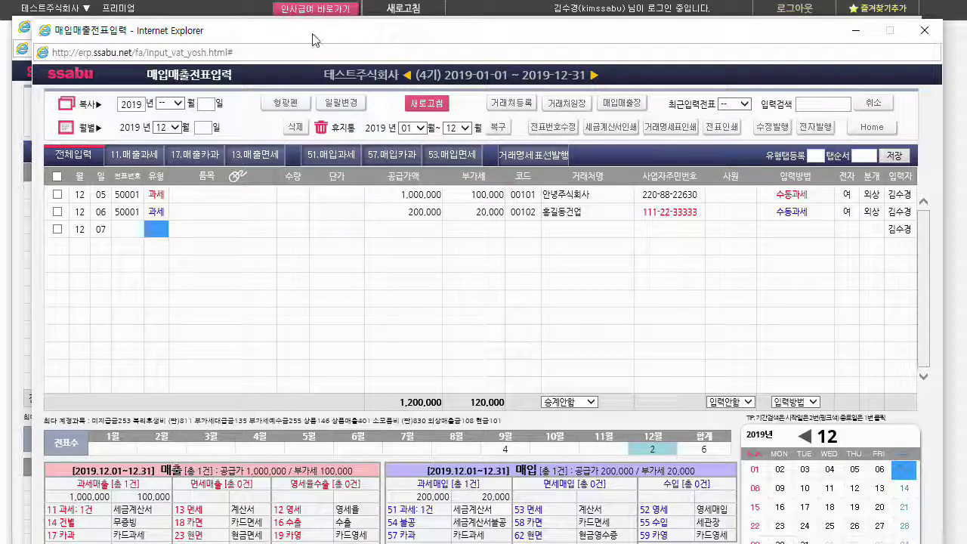
{"action": "left_click_drag", "start_coordinate": [315, 37], "coordinate": [300, 10]}
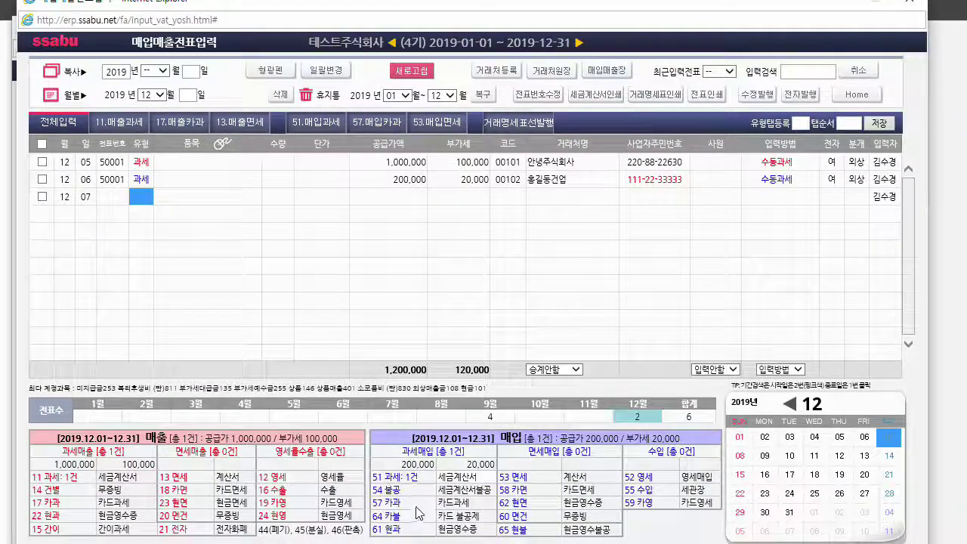
{"action": "type", "text": "57"}
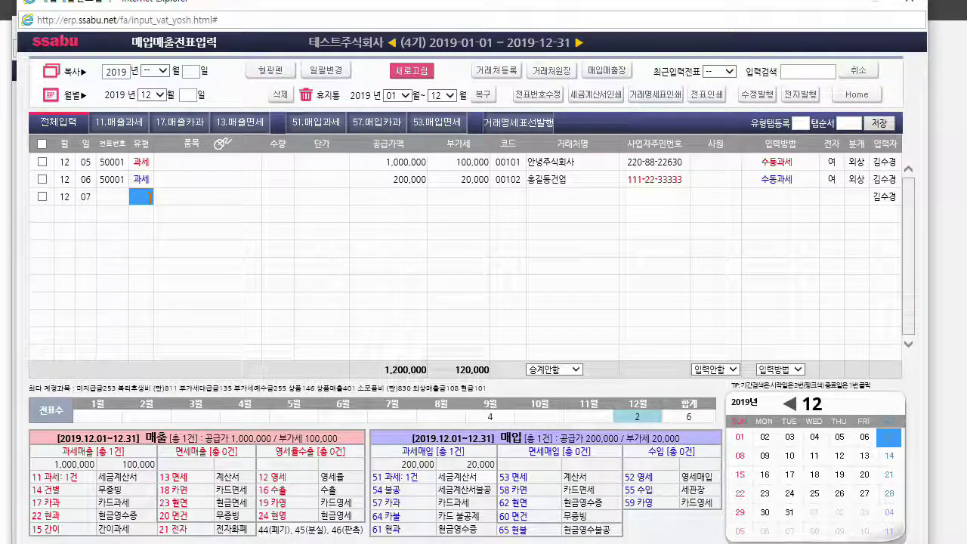
{"action": "key", "text": "Return"}
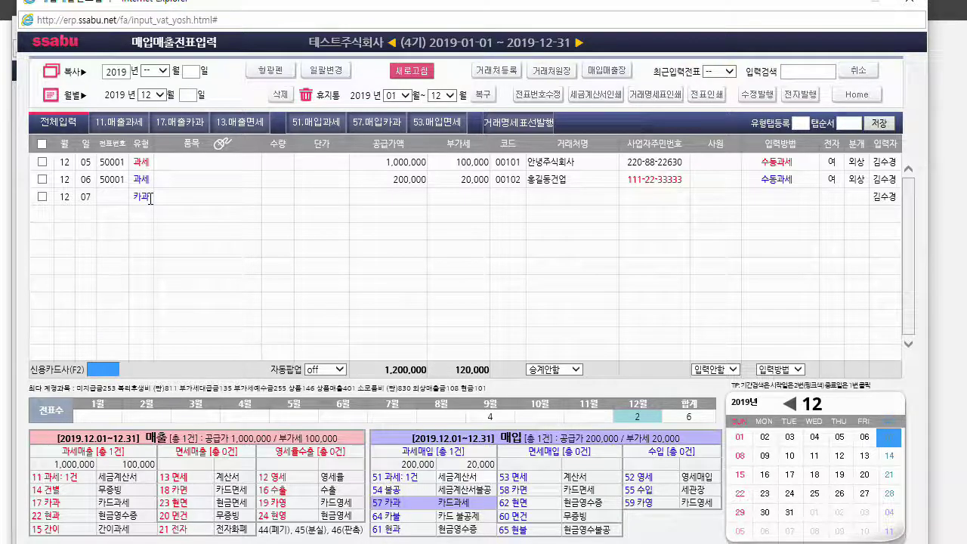
{"action": "key", "text": "F2"}
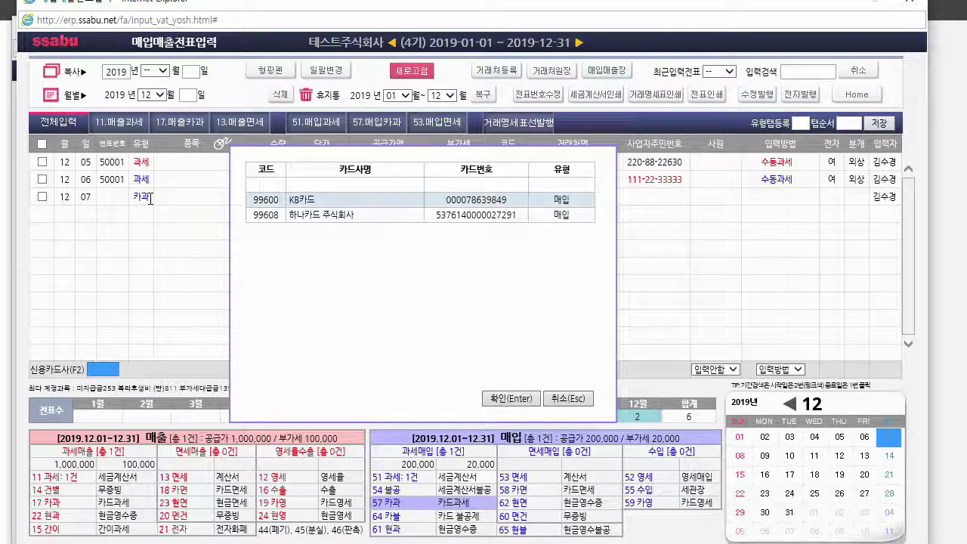
{"action": "key", "text": "Return"}
Step: Enter a total of 100,000 for the December 7 card purchase and complete it with 김길동주식회사 as the supplier
{"action": "key", "text": "Return"}
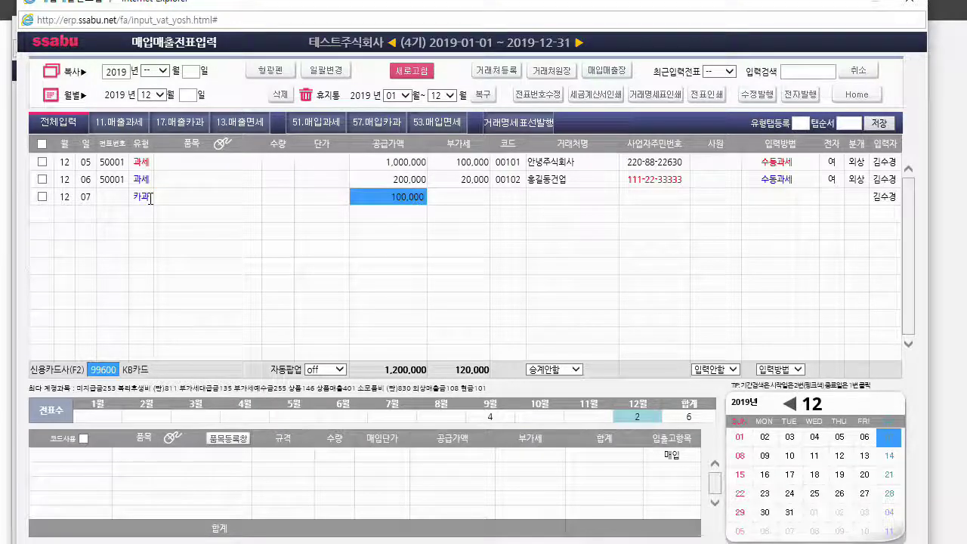
{"action": "key", "text": "Return"}
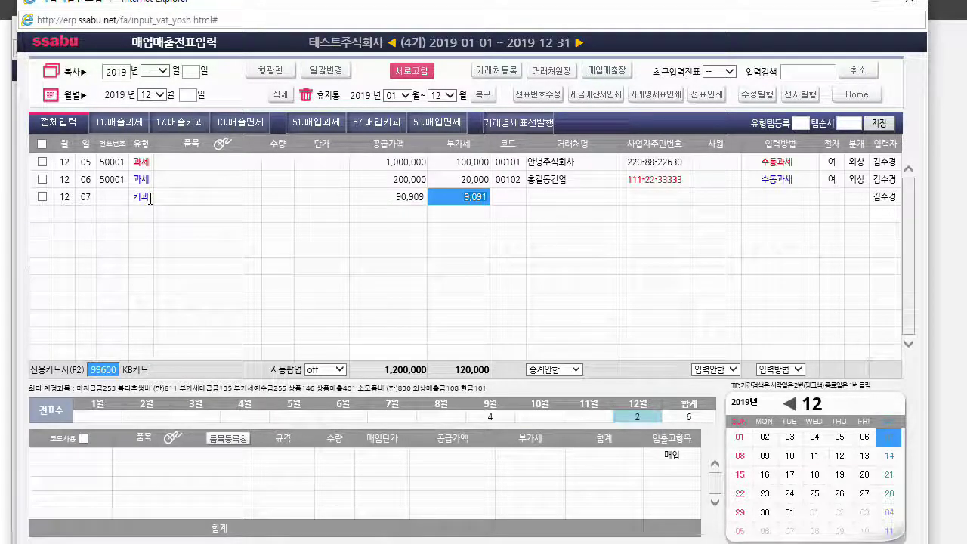
{"action": "key", "text": "Return"}
{"action": "type", "text": "103"}
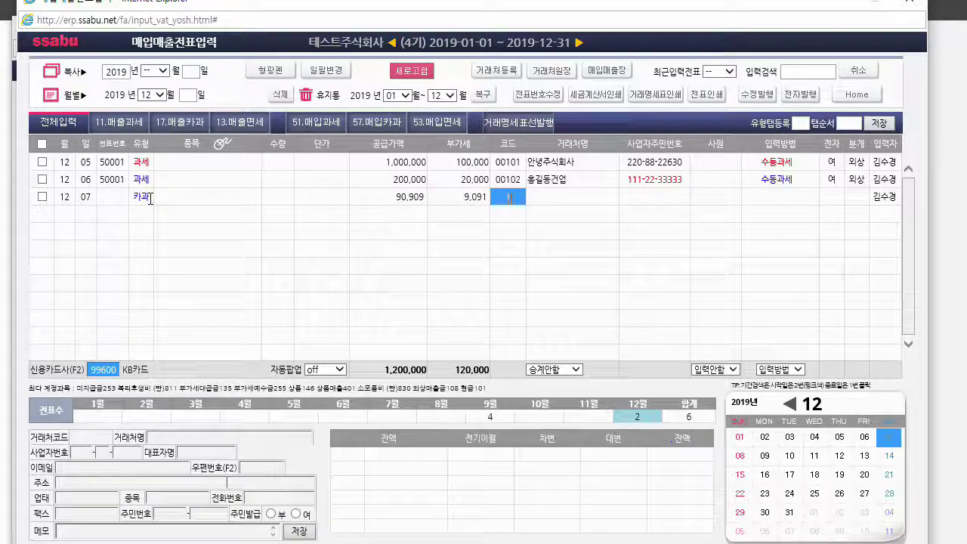
{"action": "key", "text": "Return"}
{"action": "key", "text": "Return"}
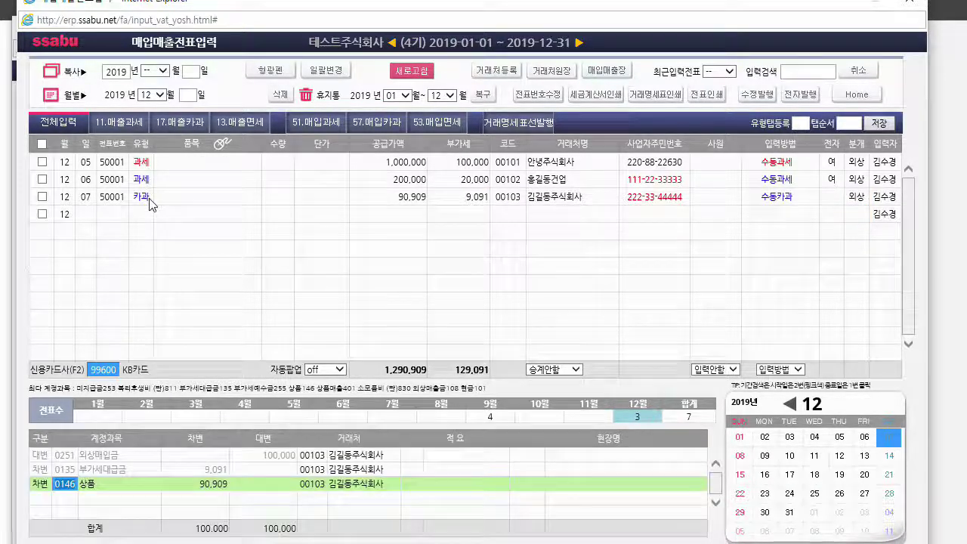
Step: Change the journal type (분개) of the December 7 card purchase to 카드
{"action": "left_click", "coordinate": [867, 198]}
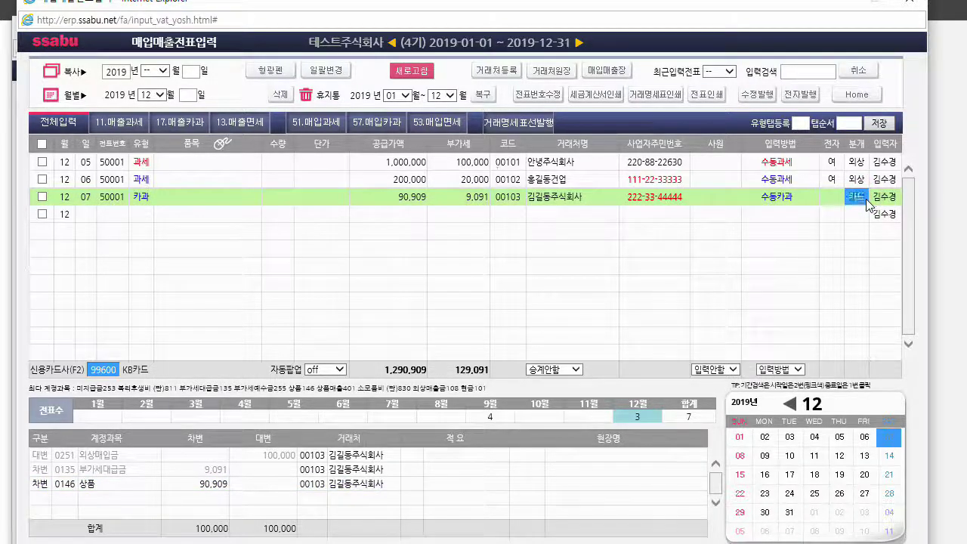
{"action": "key", "text": "4"}
{"action": "key", "text": "Return"}
{"action": "key", "text": "Return"}
{"action": "key", "text": "Return"}
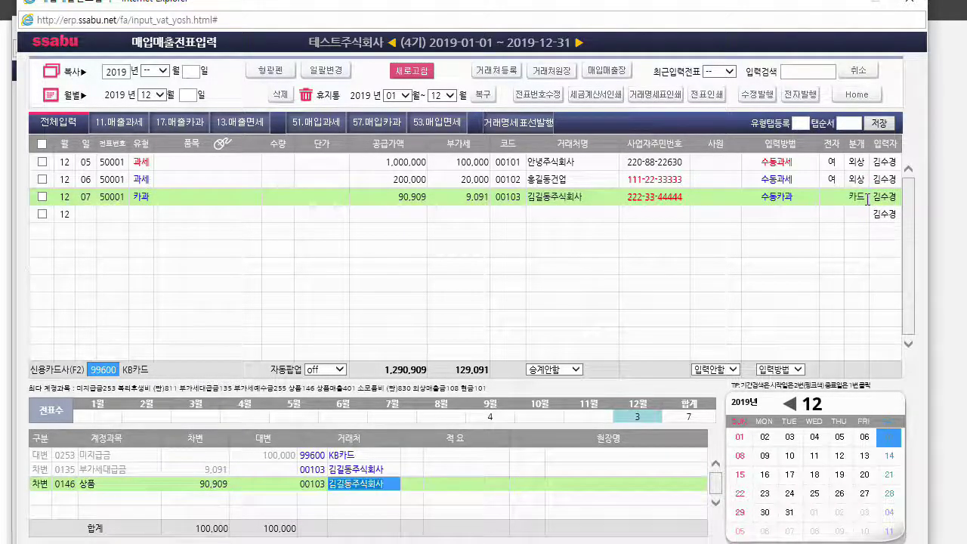
Step: Review the journal types and account lines of the December 5, 6 and 7 entries
{"action": "left_click", "coordinate": [867, 198]}
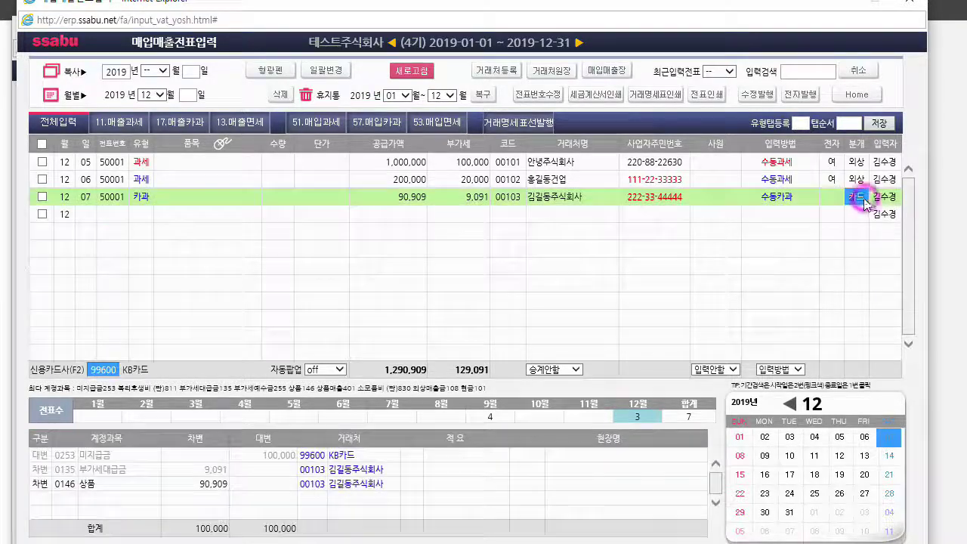
{"action": "left_click", "coordinate": [62, 490]}
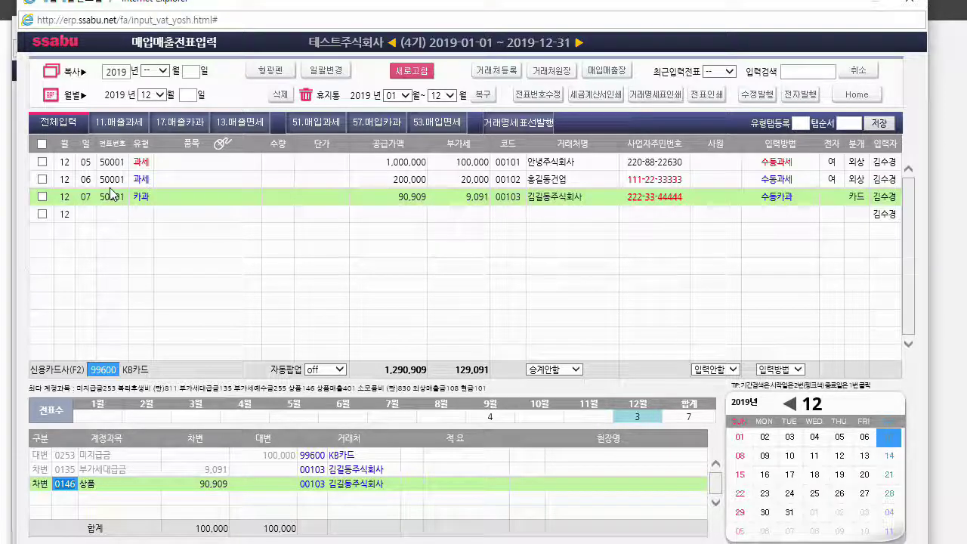
{"action": "left_click", "coordinate": [142, 162]}
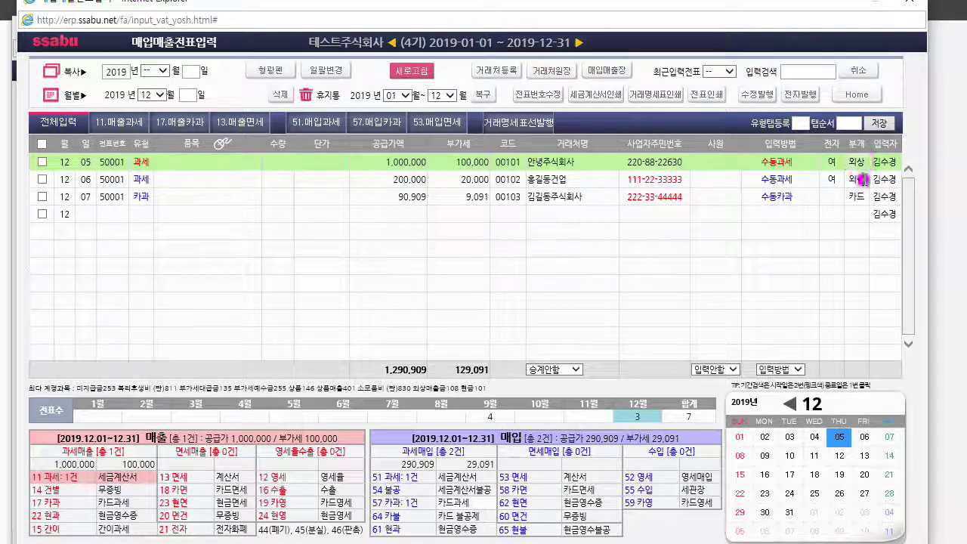
{"action": "left_click", "coordinate": [859, 197]}
{"action": "left_click", "coordinate": [857, 179]}
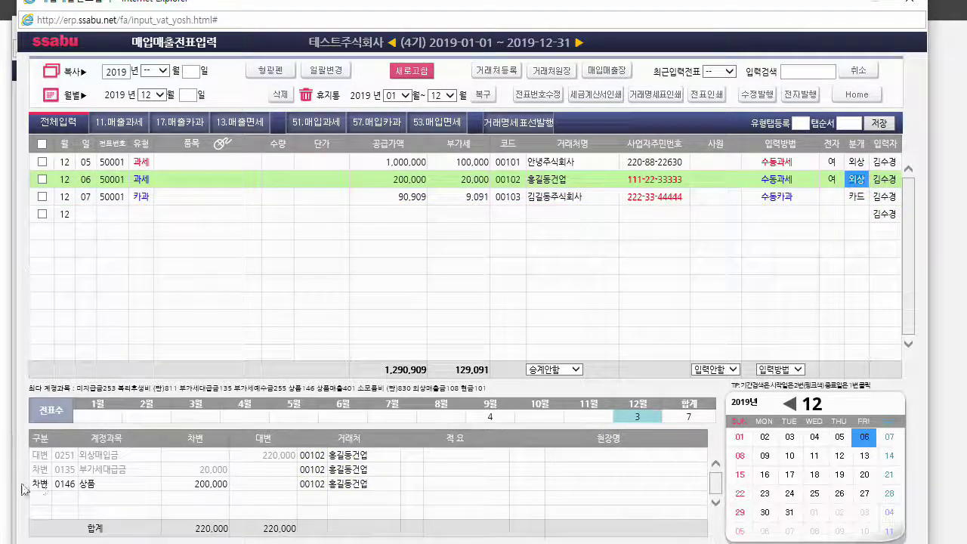
Step: Switch to the 일반전표입력 window, refresh its voucher list and include the purchase and sales vouchers (매입매출전표포함)
{"action": "left_click_drag", "start_coordinate": [567, 4], "coordinate": [966, 91]}
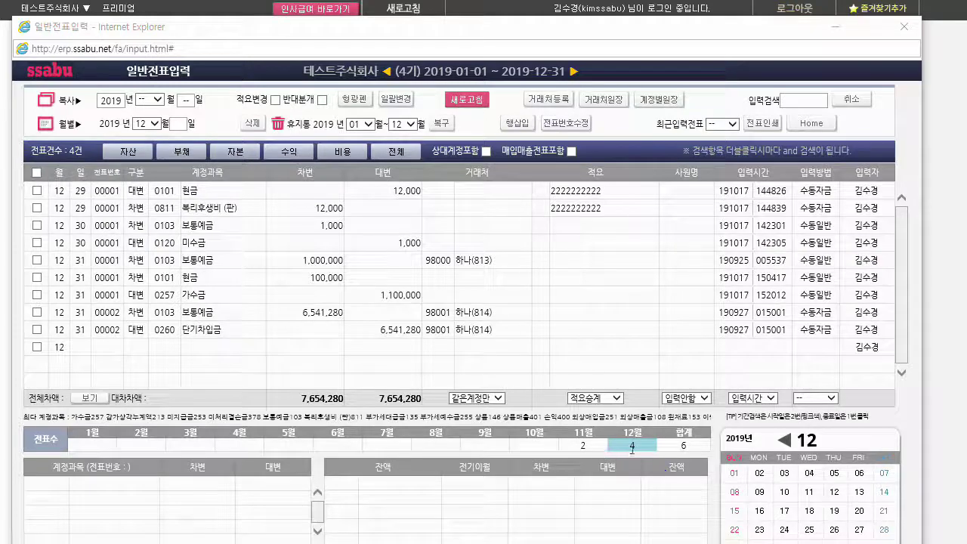
{"action": "left_click", "coordinate": [469, 109]}
{"action": "left_click", "coordinate": [530, 242]}
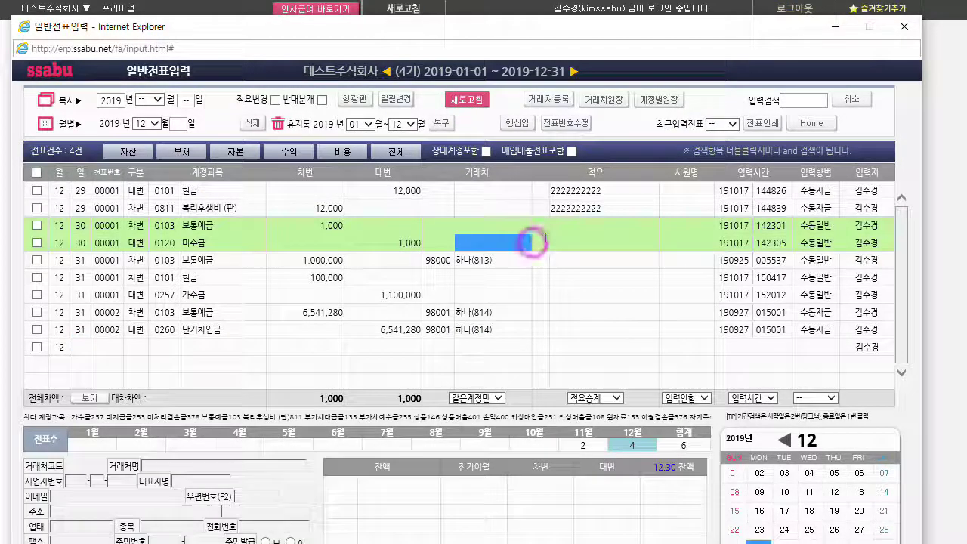
{"action": "left_click", "coordinate": [573, 152]}
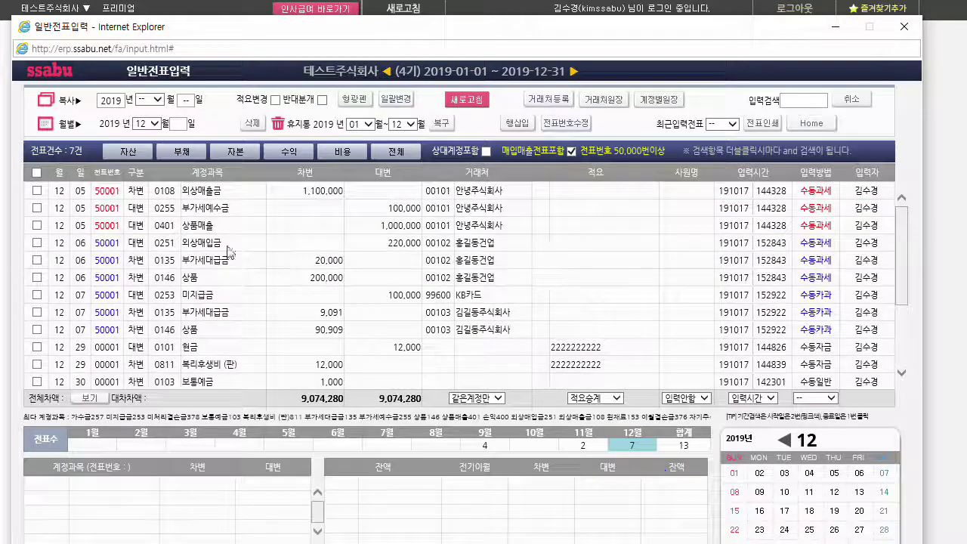
Step: Examine the account lines of the December 5, 6 and 7 purchase and sales vouchers within the general voucher list
{"action": "left_click", "coordinate": [166, 225]}
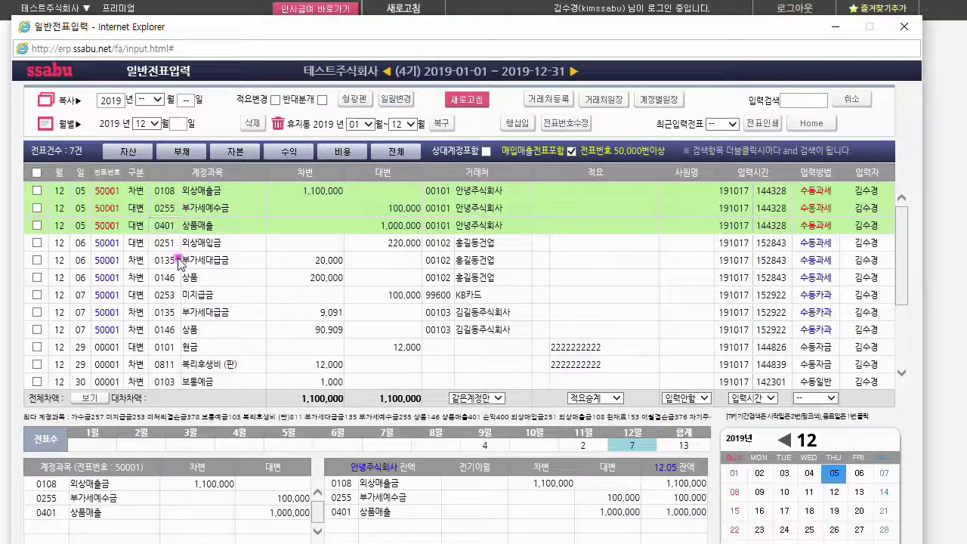
{"action": "left_click", "coordinate": [170, 259]}
{"action": "left_click", "coordinate": [177, 312]}
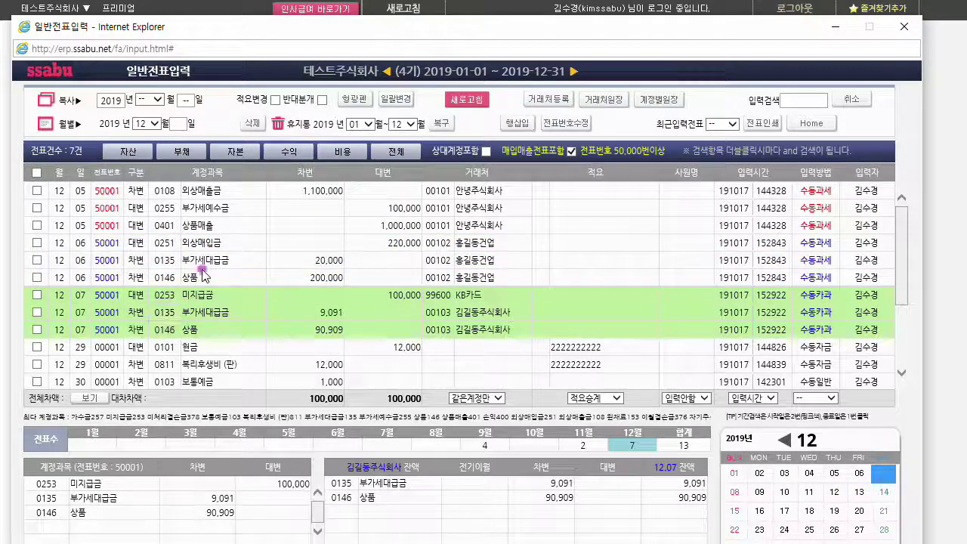
{"action": "left_click", "coordinate": [164, 277]}
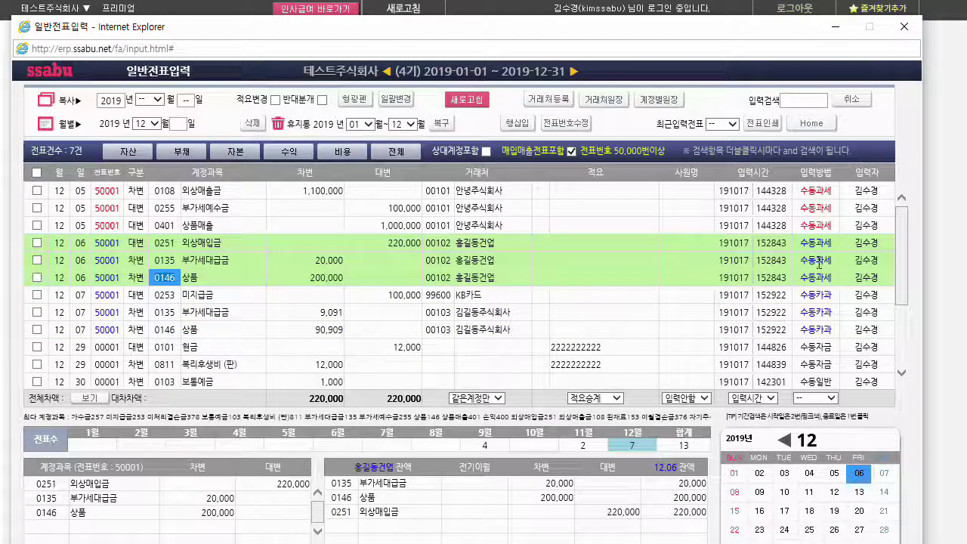
{"action": "left_click", "coordinate": [605, 330]}
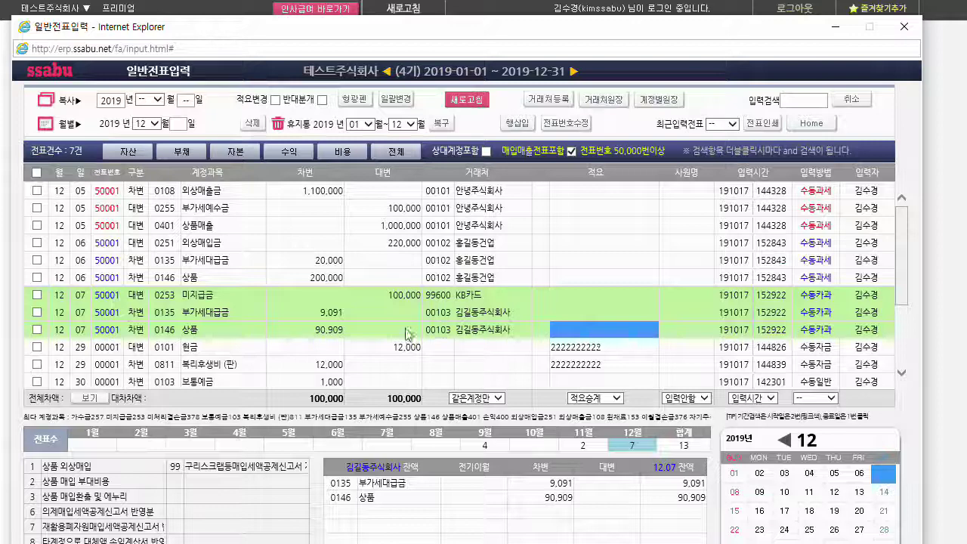
{"action": "left_click", "coordinate": [164, 330]}
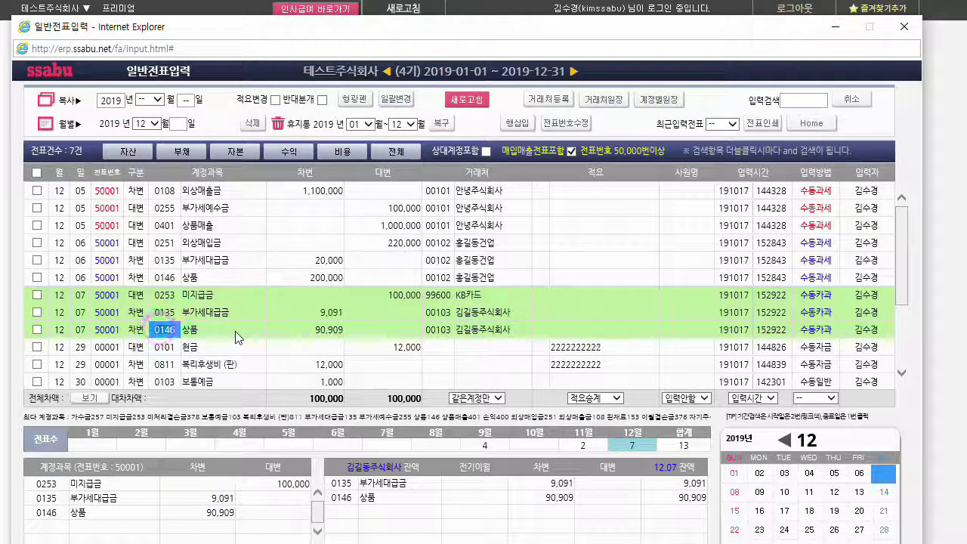
{"action": "left_click", "coordinate": [165, 278]}
{"action": "left_click", "coordinate": [160, 227]}
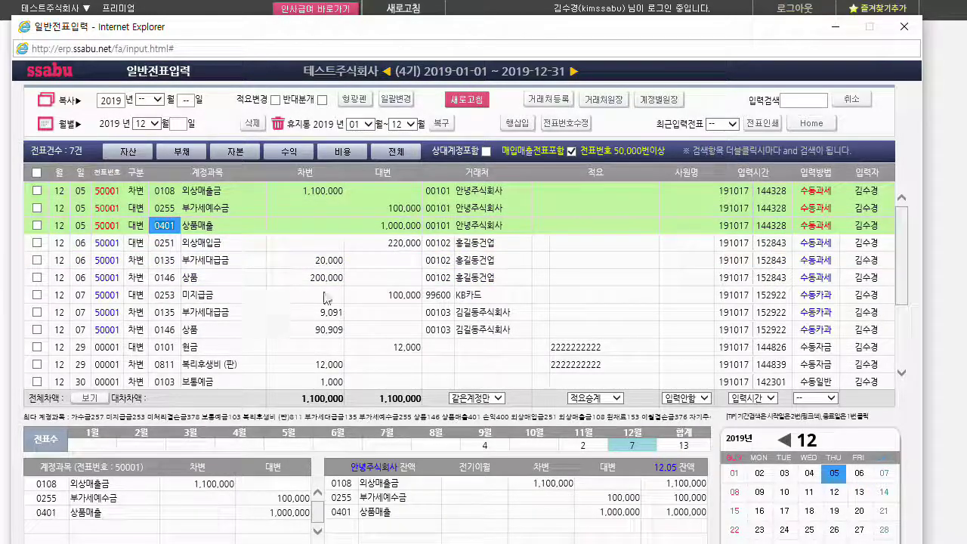
{"action": "scroll", "coordinate": [326, 289], "scroll_direction": "down", "scroll_amount": 2}
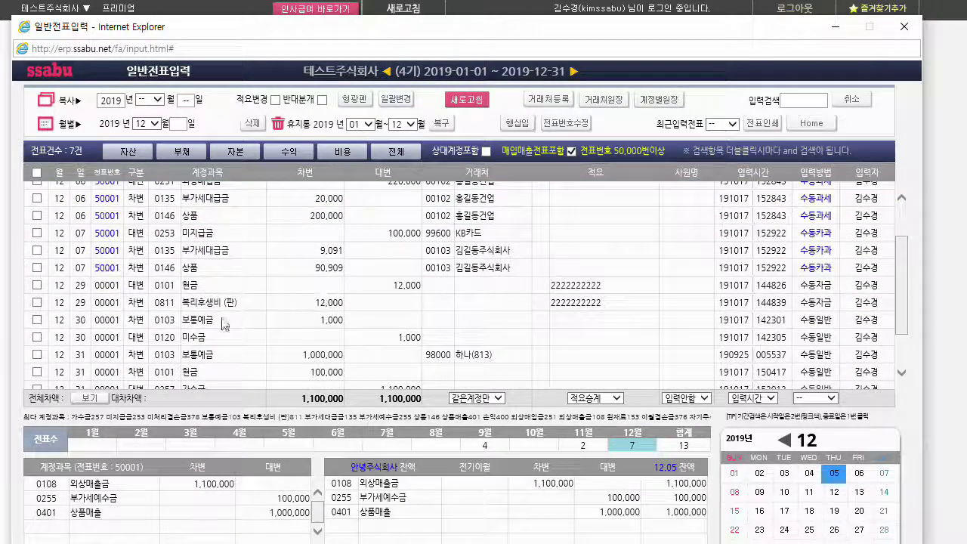
Step: Review the December 29 to 31 general vouchers listed together with the purchase and sales vouchers
{"action": "left_click_drag", "start_coordinate": [185, 321], "coordinate": [330, 330]}
{"action": "scroll", "coordinate": [330, 331], "scroll_direction": "down", "scroll_amount": 2}
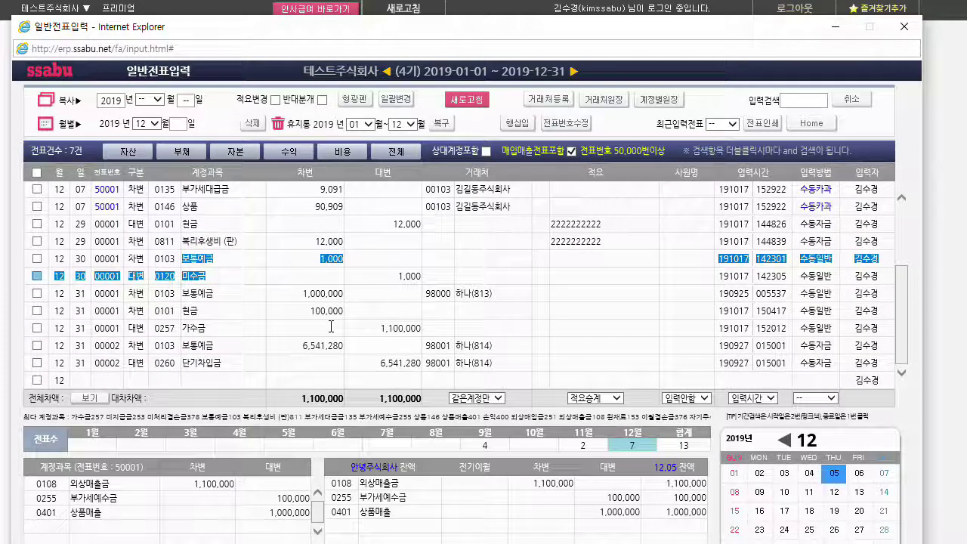
{"action": "left_click", "coordinate": [473, 106]}
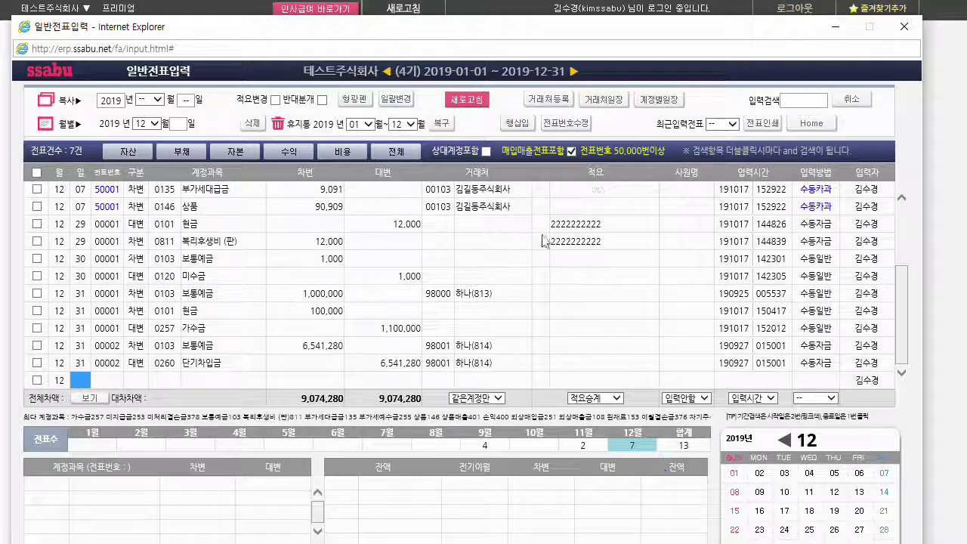
{"action": "scroll", "coordinate": [549, 240], "scroll_direction": "up", "scroll_amount": 4}
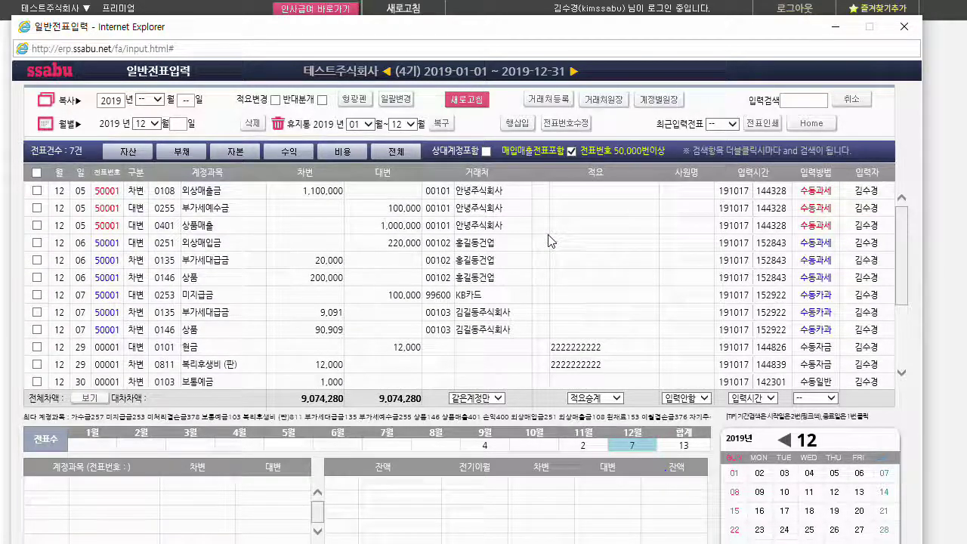
{"action": "scroll", "coordinate": [440, 286], "scroll_direction": "down", "scroll_amount": 3}
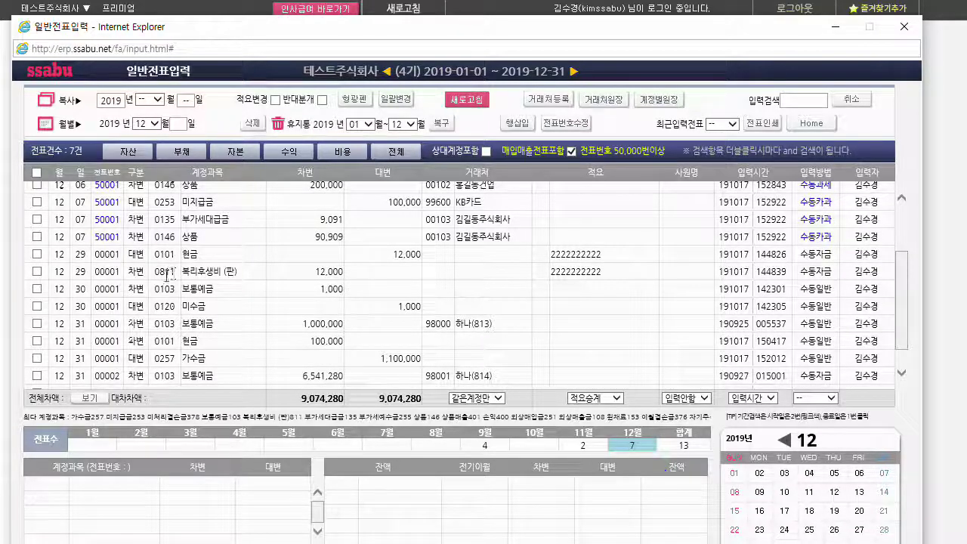
Step: Read the note on combined searching, filter the list by account 0811 복리후생비(판), and clear that filter
{"action": "left_click_drag", "start_coordinate": [691, 150], "coordinate": [850, 151]}
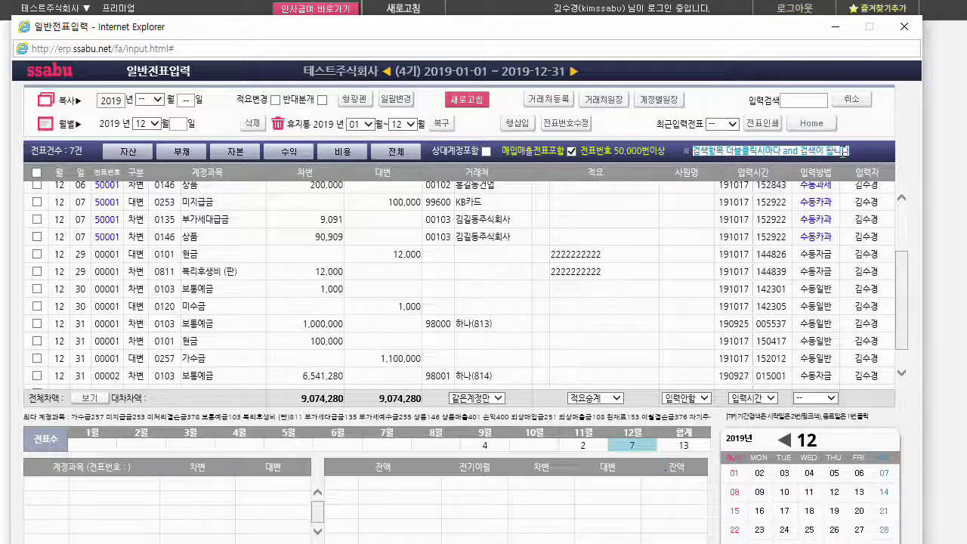
{"action": "double_click", "coordinate": [163, 272]}
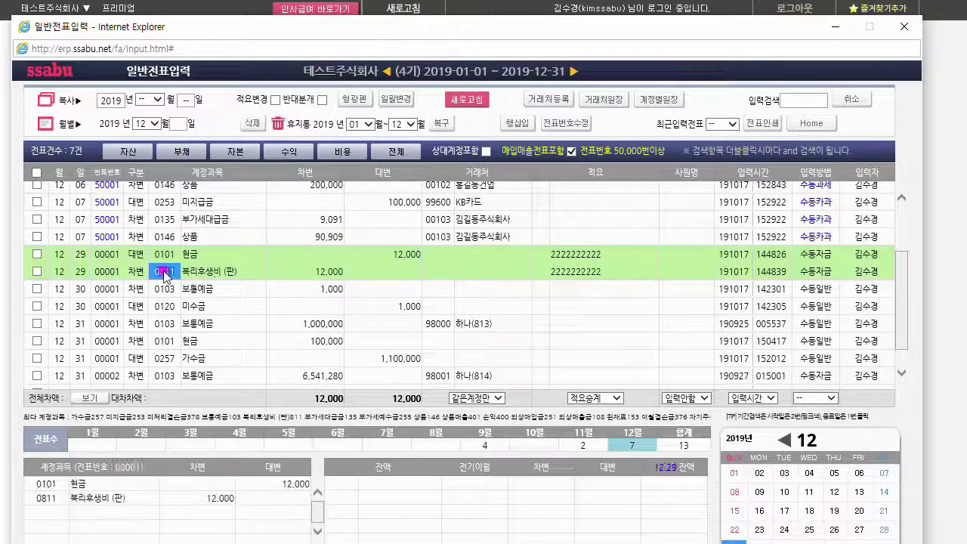
{"action": "left_click", "coordinate": [255, 173]}
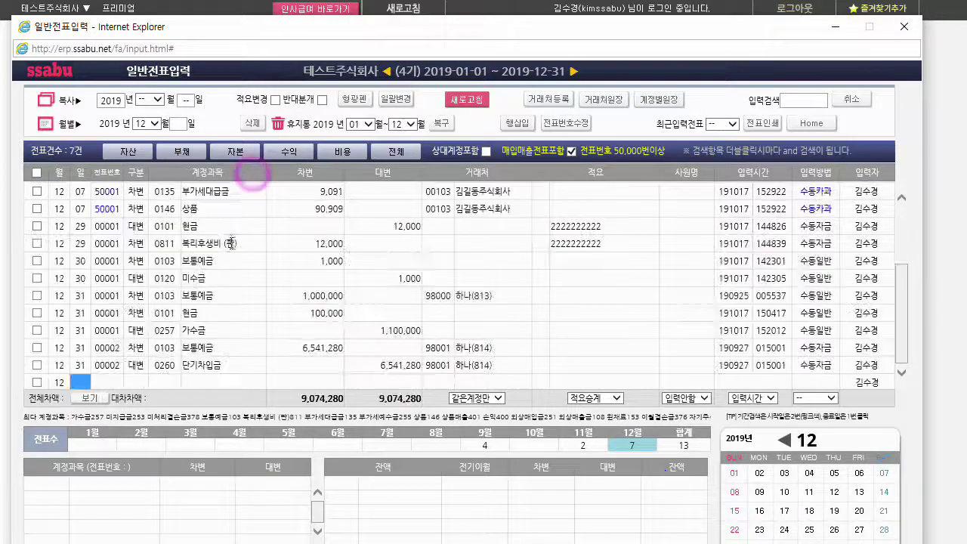
Step: Filter the voucher list by account 0146 상품 and inspect the December 6 and 7 lines
{"action": "scroll", "coordinate": [231, 270], "scroll_direction": "up", "scroll_amount": 2}
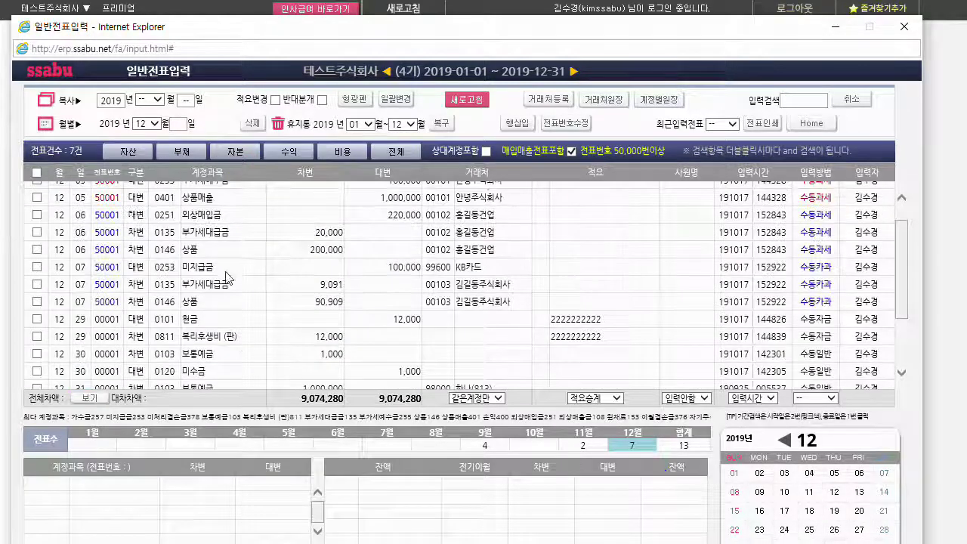
{"action": "double_click", "coordinate": [164, 300]}
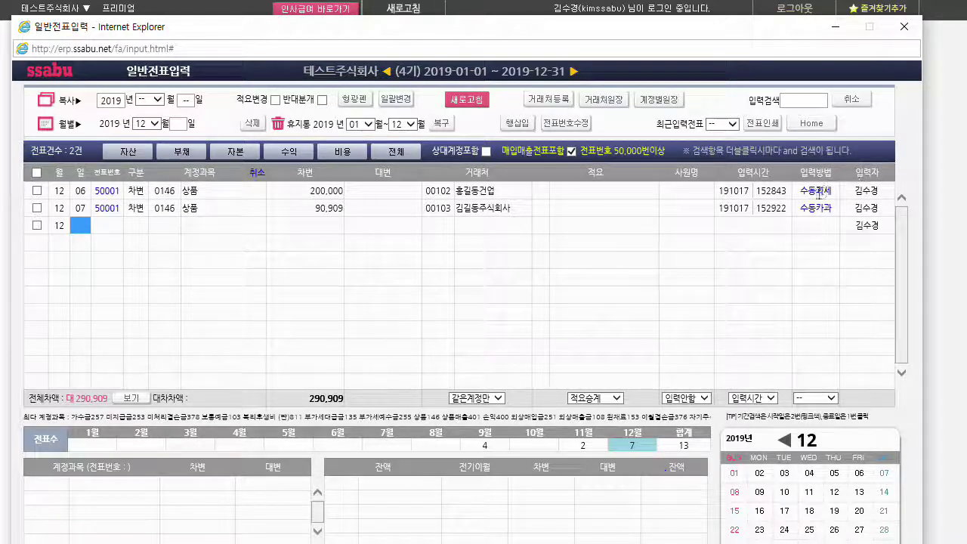
{"action": "left_click", "coordinate": [164, 208]}
{"action": "left_click", "coordinate": [163, 191]}
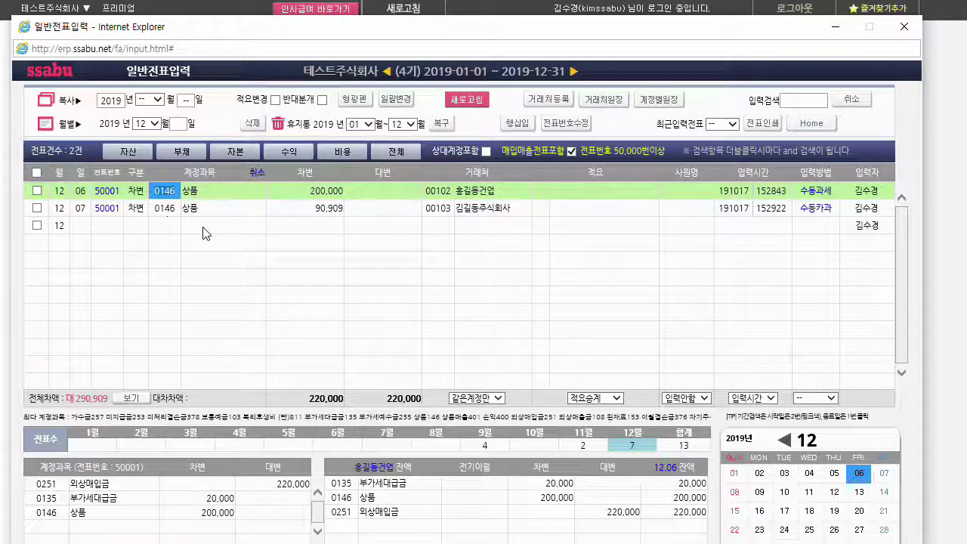
Step: Change the account of the December 6 상품 line to 0811 복리후생비(판)
{"action": "key", "text": "Return"}
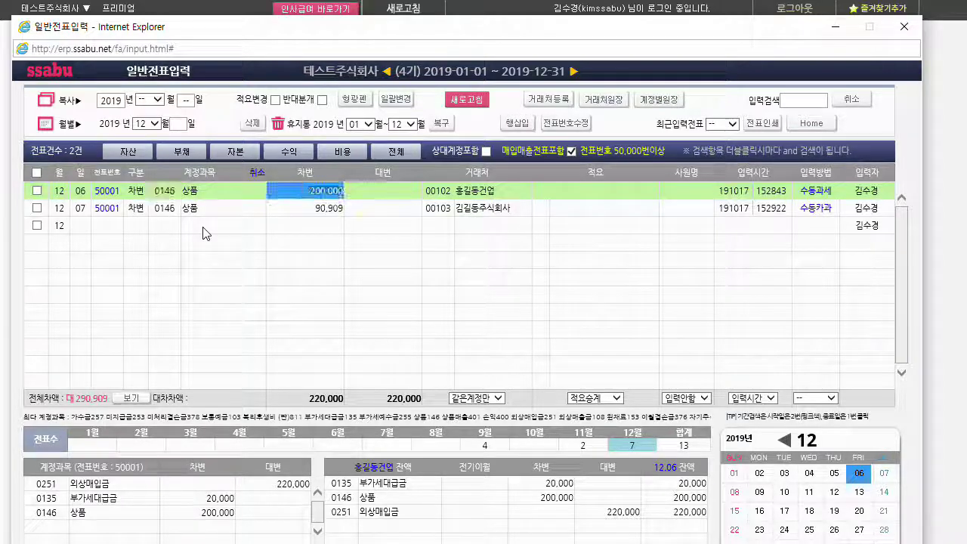
{"action": "left_click", "coordinate": [164, 191]}
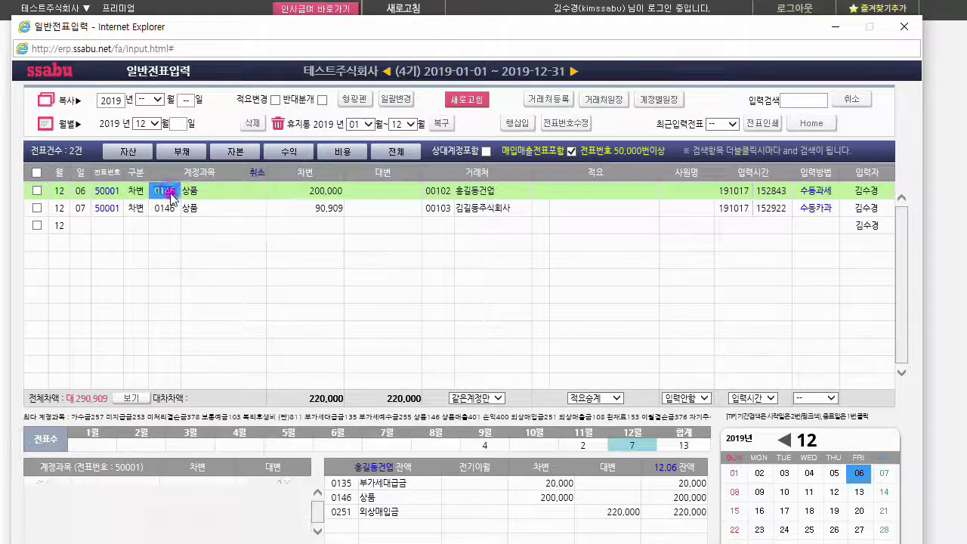
{"action": "type", "text": "토"}
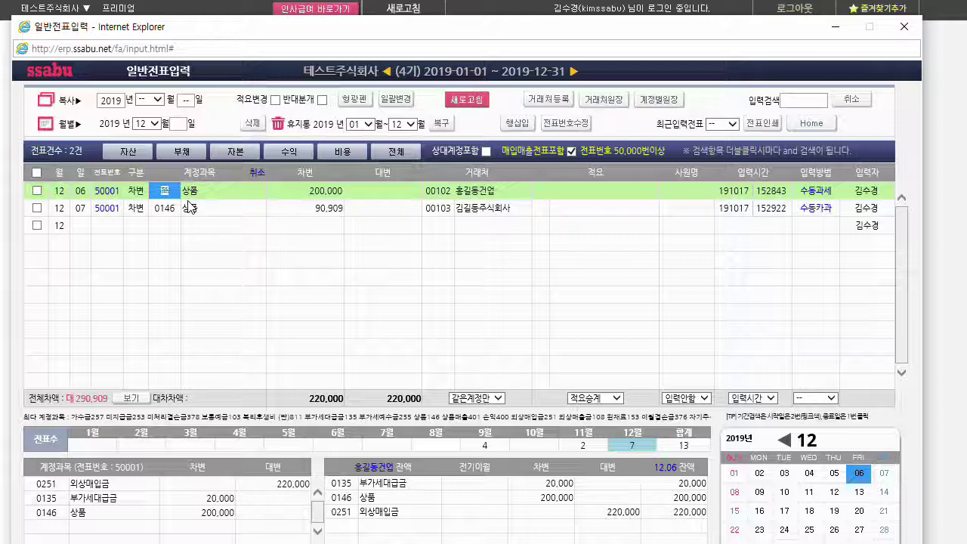
{"action": "key", "text": "Return"}
{"action": "key", "text": "shift+Tab"}
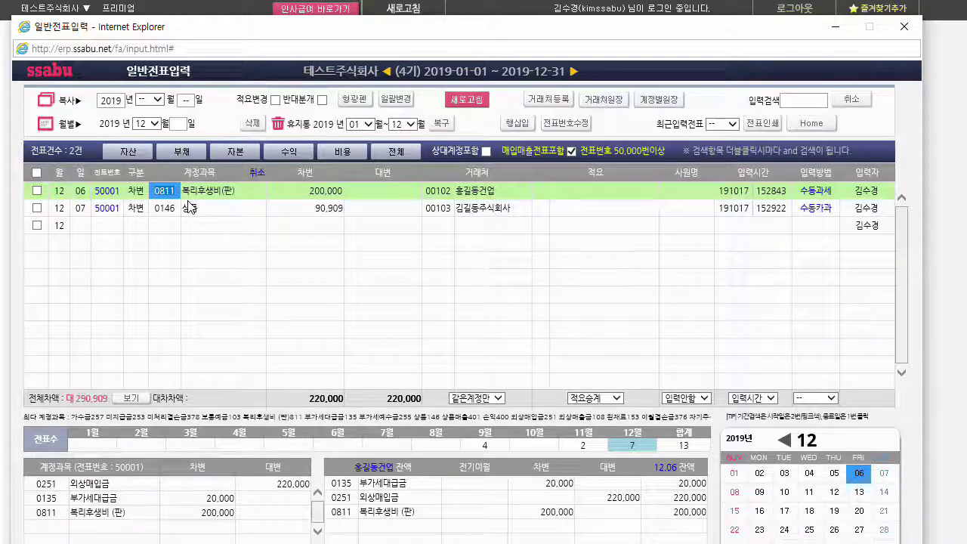
Step: Bulk-change (일괄변경) the account of both listed lines to 0811 and clear the account filter
{"action": "left_click", "coordinate": [37, 173]}
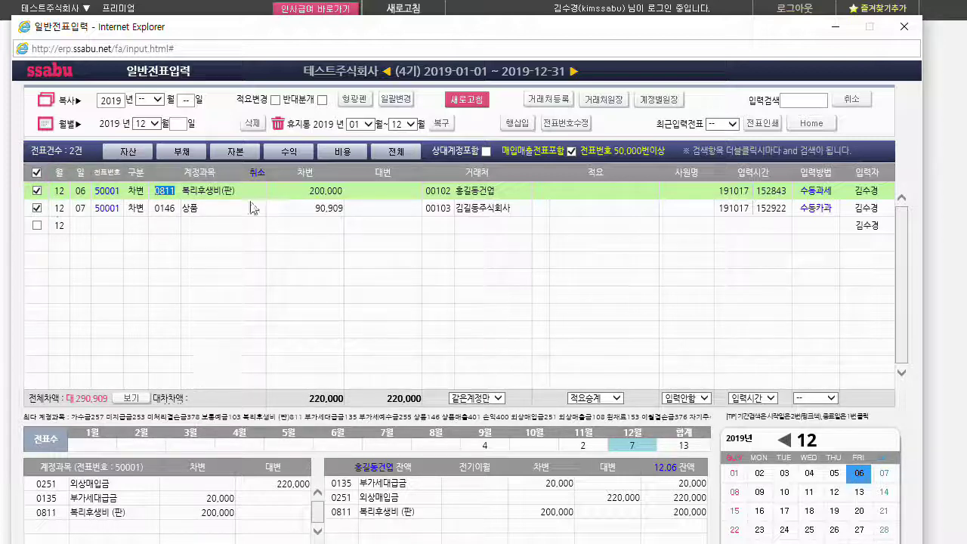
{"action": "left_click", "coordinate": [167, 191]}
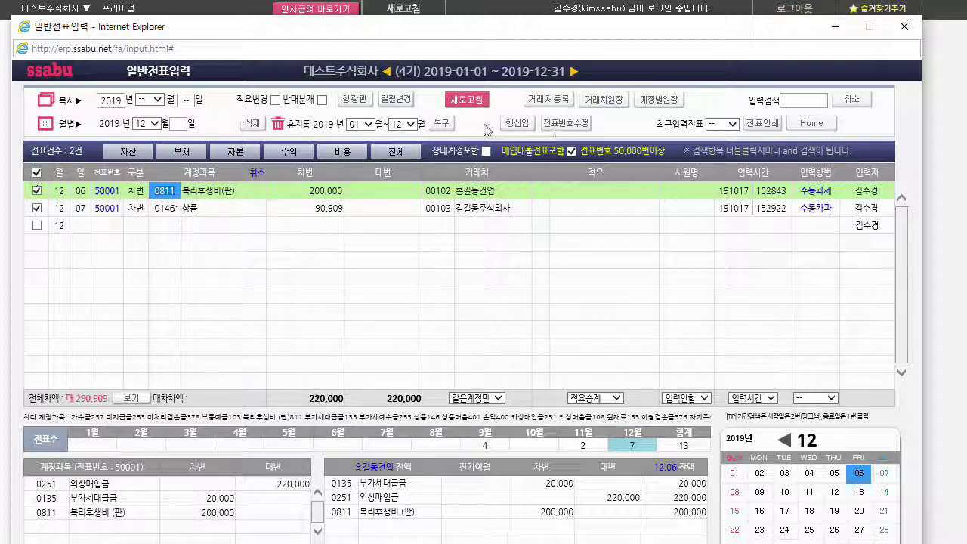
{"action": "left_click", "coordinate": [396, 99]}
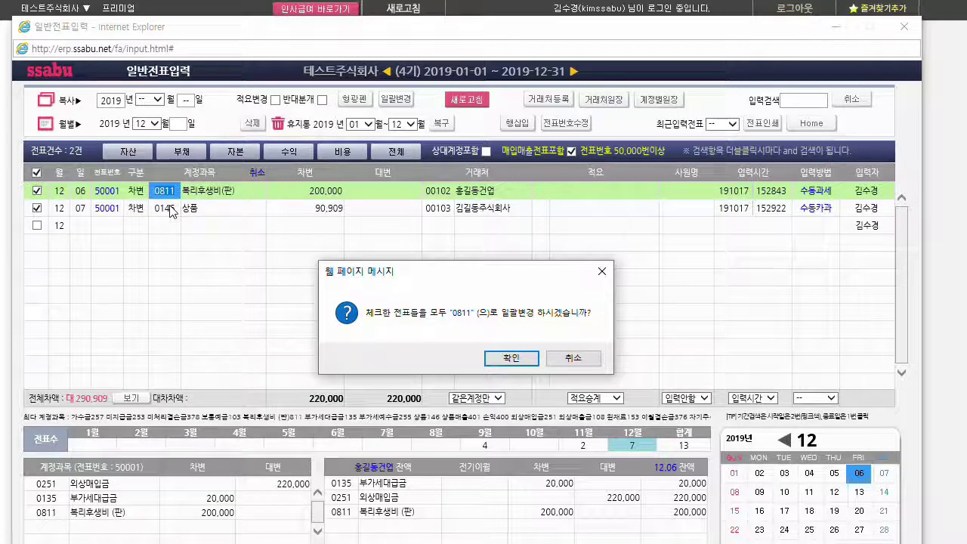
{"action": "left_click", "coordinate": [523, 359]}
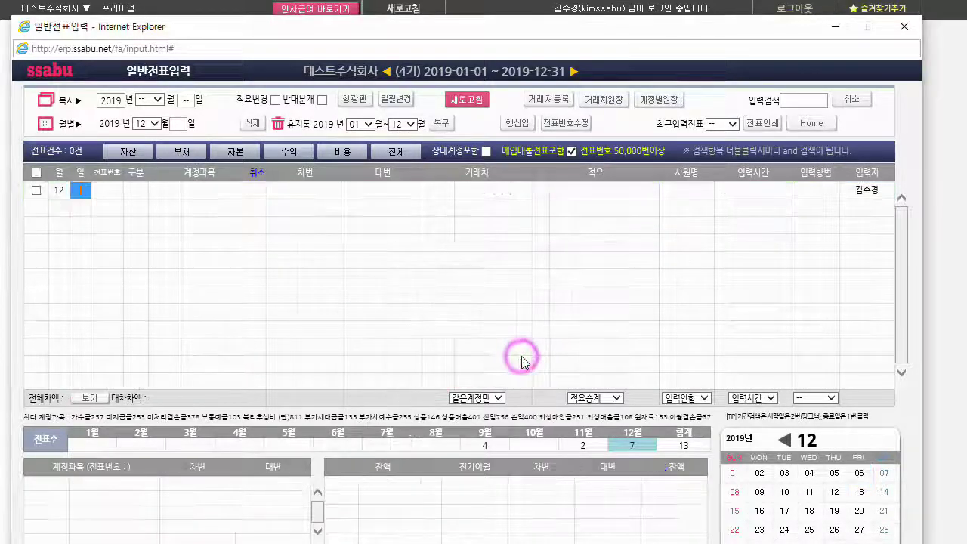
{"action": "left_click", "coordinate": [257, 173]}
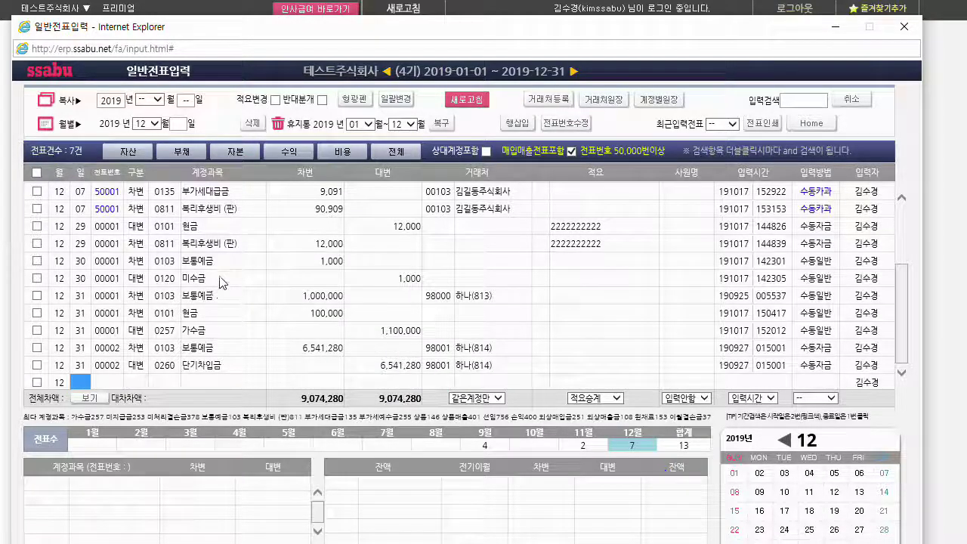
Step: Filter the voucher list by account 0811 복리후생비(판) and inspect the December 6, 7 and 29 lines
{"action": "scroll", "coordinate": [218, 276], "scroll_direction": "up", "scroll_amount": 2}
{"action": "double_click", "coordinate": [170, 270]}
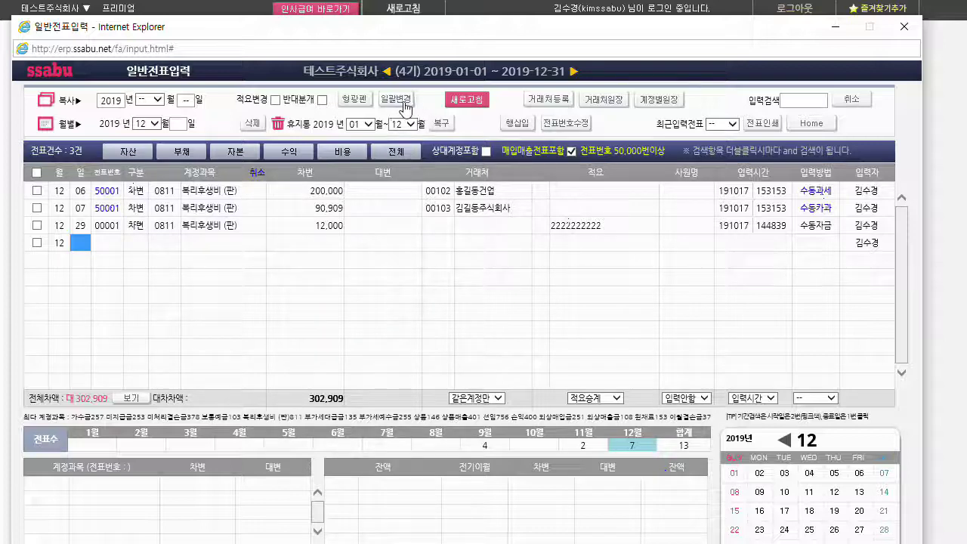
{"action": "left_click", "coordinate": [164, 192]}
{"action": "left_click", "coordinate": [164, 208]}
{"action": "left_click", "coordinate": [164, 225]}
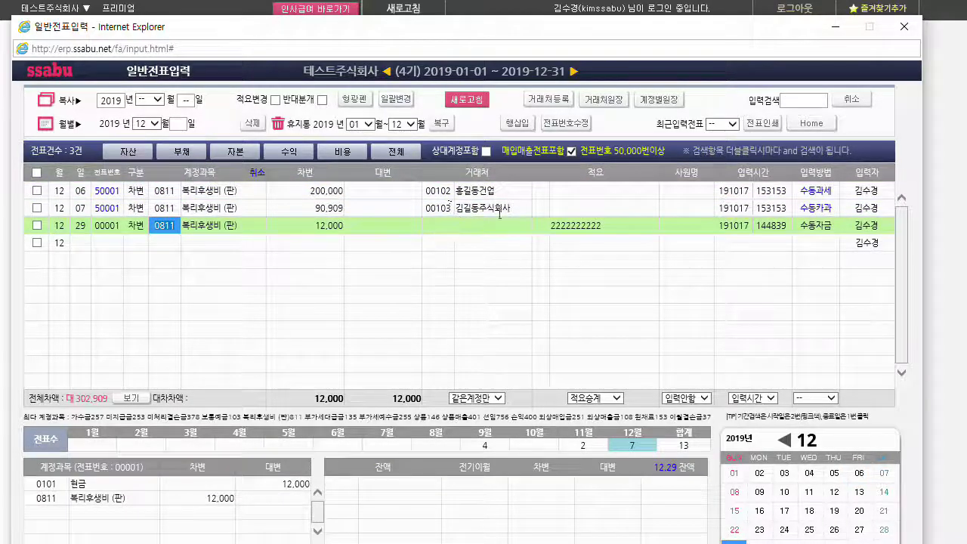
{"action": "left_click", "coordinate": [577, 225]}
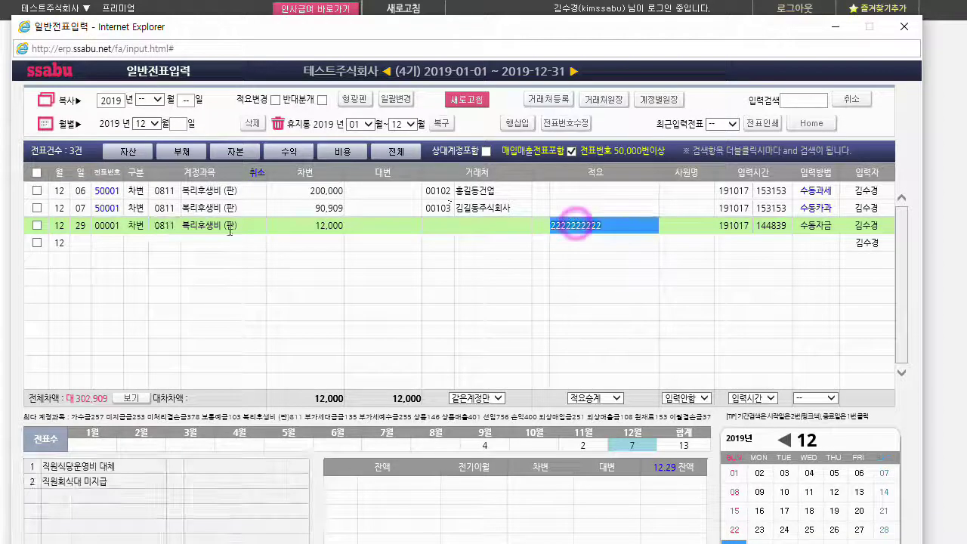
{"action": "left_click", "coordinate": [36, 172]}
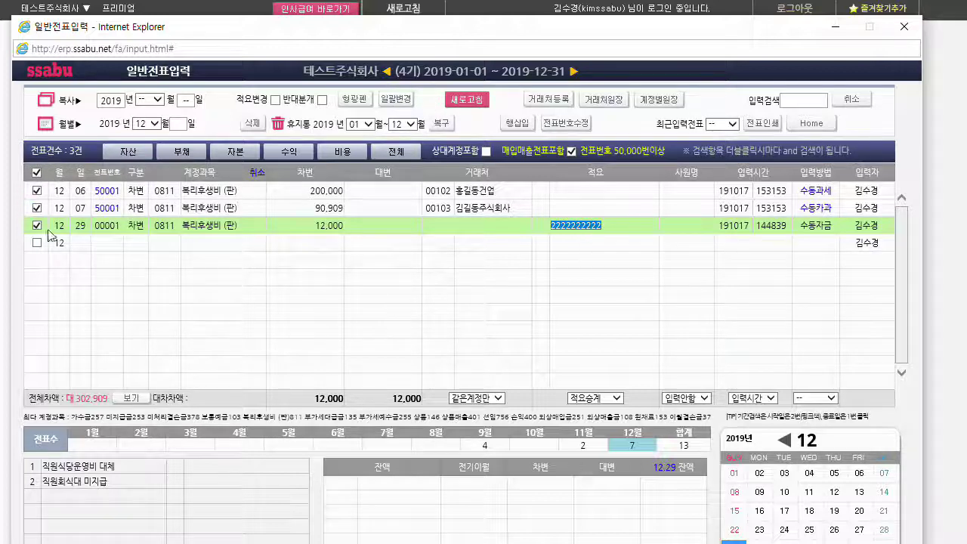
{"action": "left_click", "coordinate": [394, 99]}
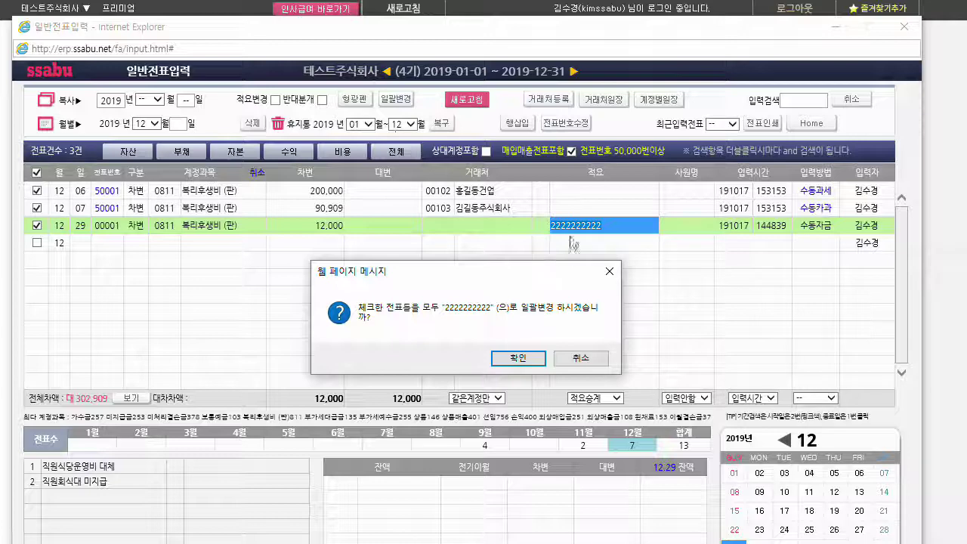
{"action": "left_click", "coordinate": [521, 357]}
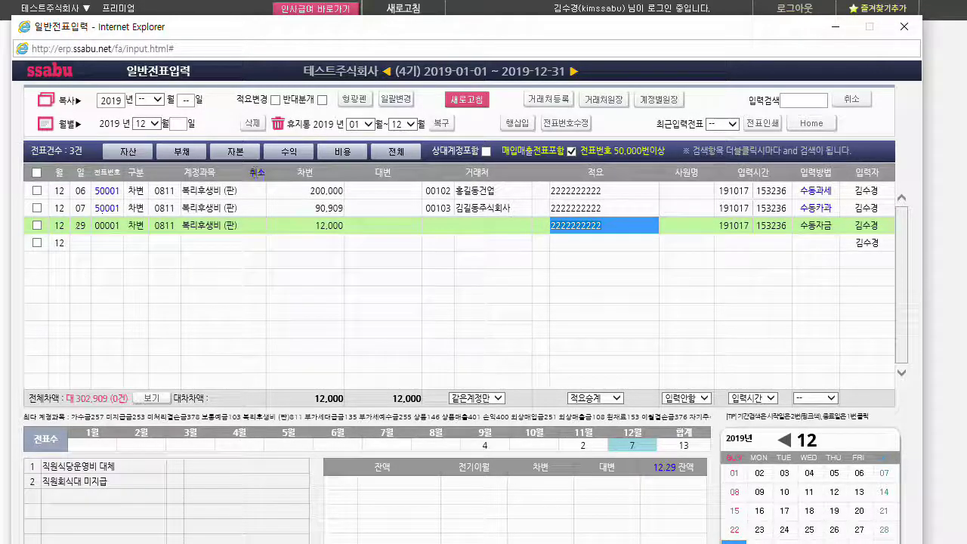
{"action": "left_click", "coordinate": [257, 173]}
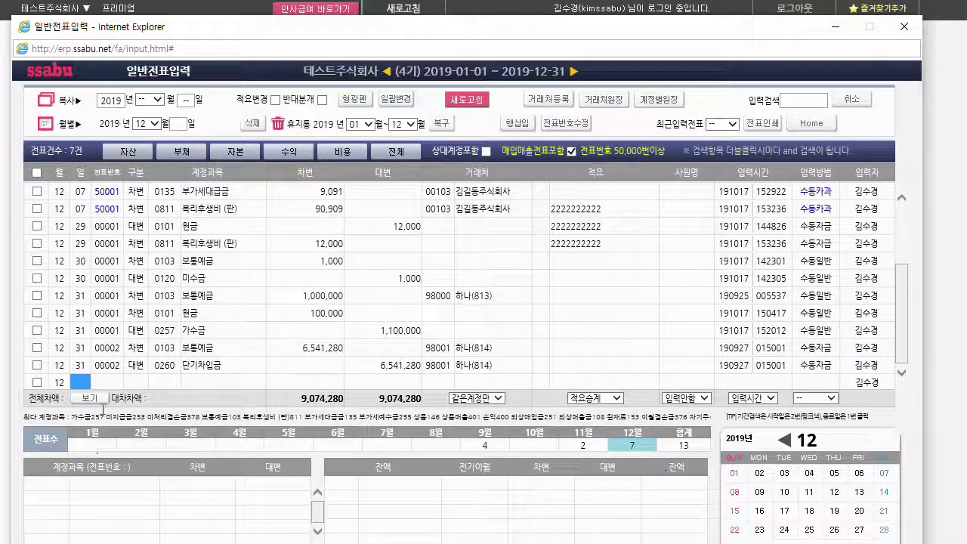
Step: List the vouchers by period (기간별) from month 01 to 12 and filter them by account 0811 복리후생비(판)
{"action": "left_click", "coordinate": [67, 124]}
{"action": "left_click", "coordinate": [146, 124]}
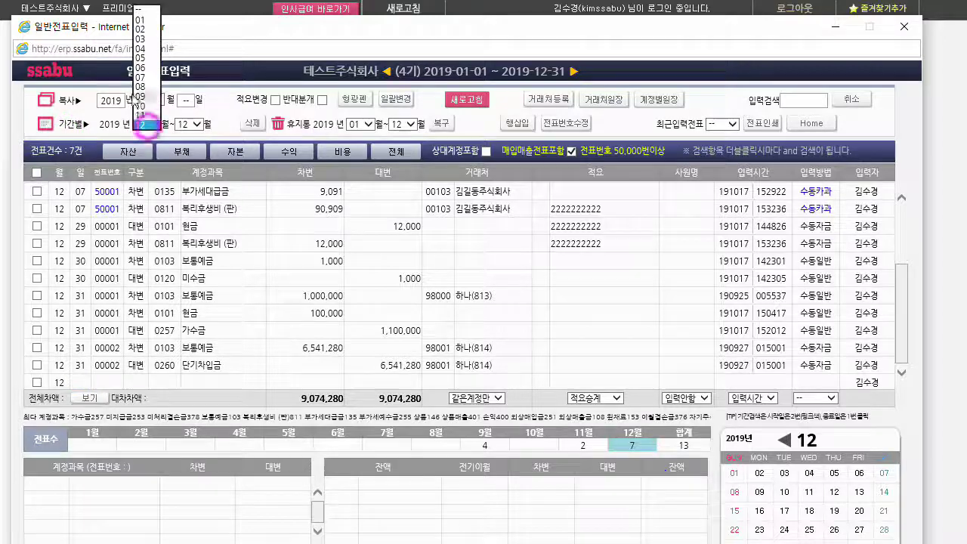
{"action": "left_click", "coordinate": [143, 19]}
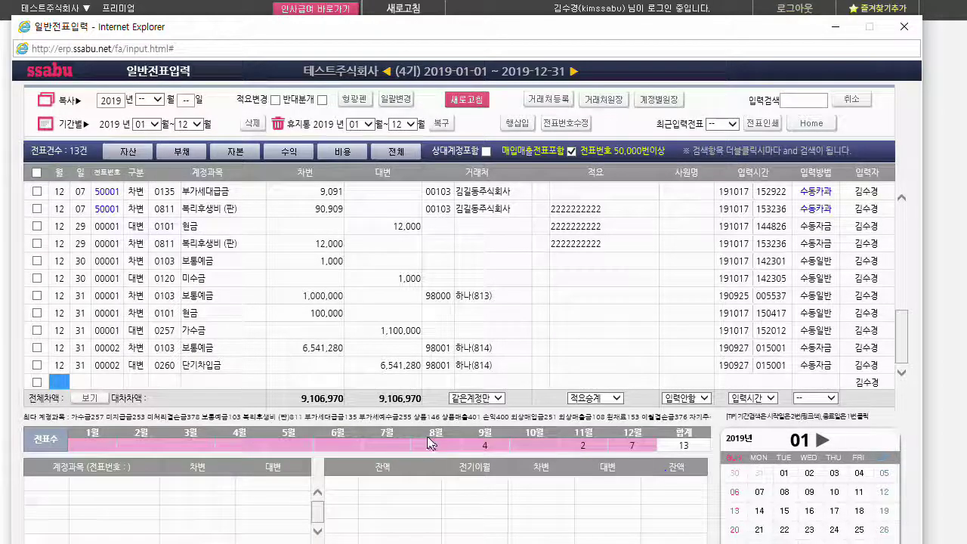
{"action": "double_click", "coordinate": [170, 243]}
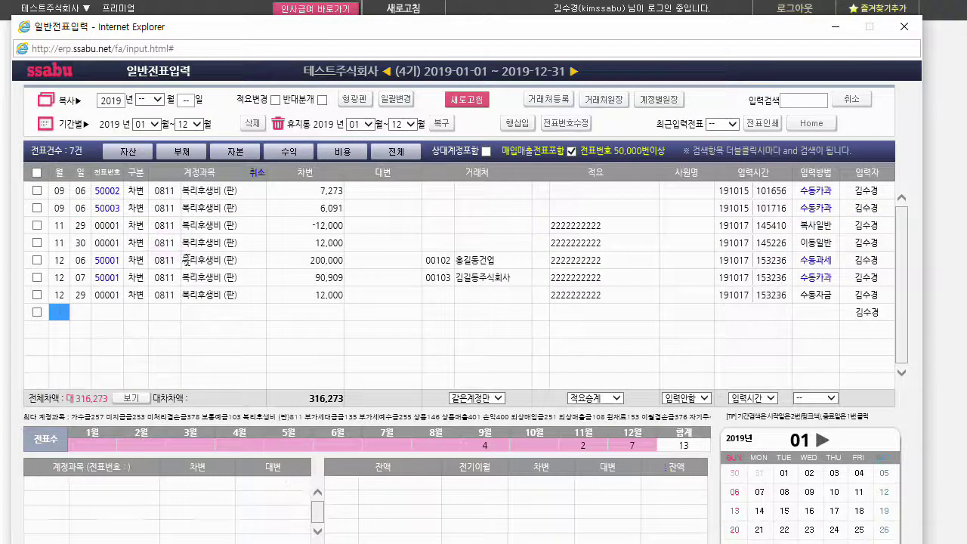
Step: Mark all filtered lines and change the account of the September 6 voucher 50002 line to expense account 0812 여비교통비
{"action": "left_click", "coordinate": [37, 173]}
{"action": "left_click", "coordinate": [165, 191]}
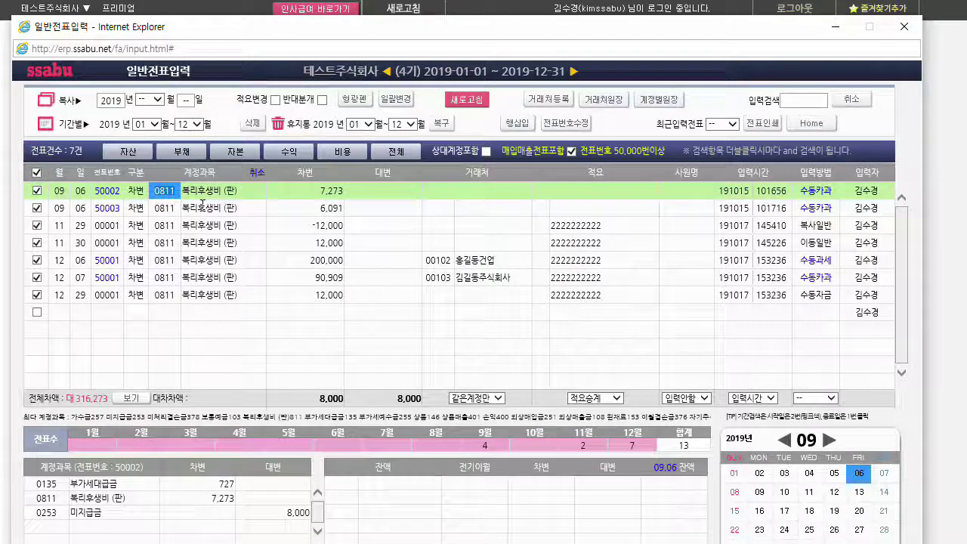
{"action": "key", "text": "F2"}
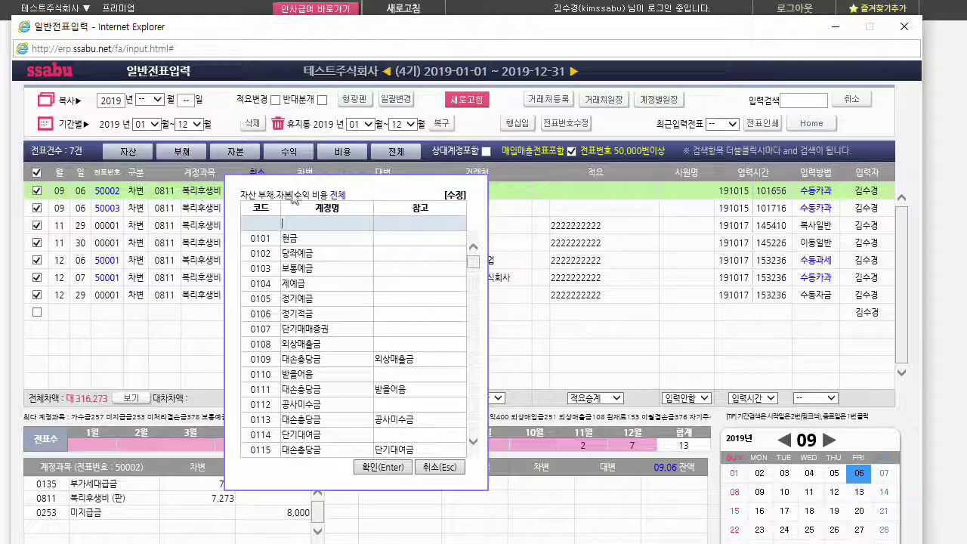
{"action": "left_click", "coordinate": [318, 195]}
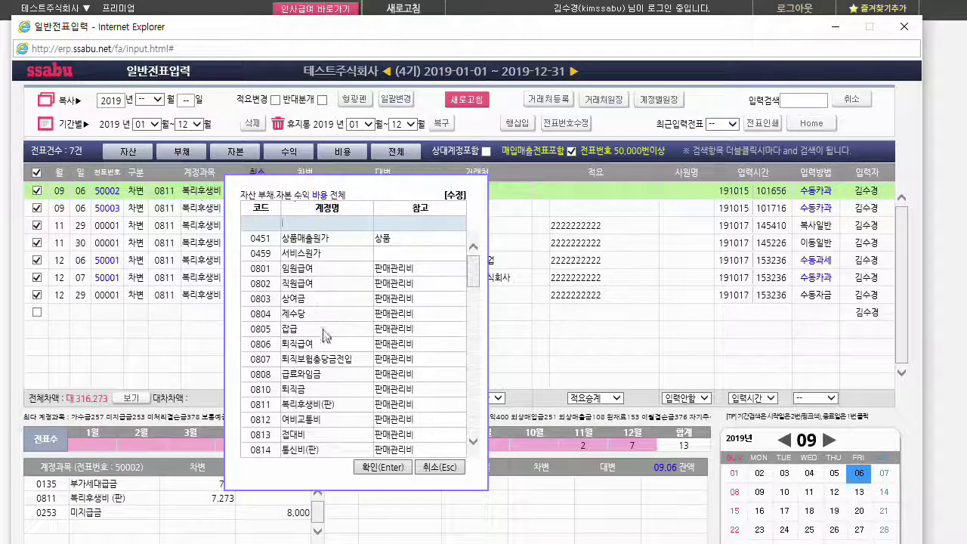
{"action": "scroll", "coordinate": [323, 337], "scroll_direction": "down", "scroll_amount": 3}
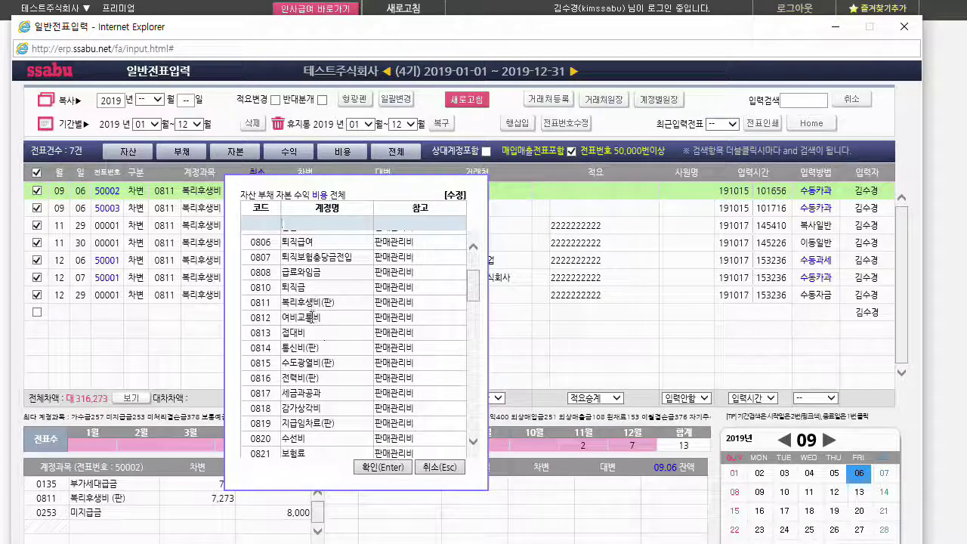
{"action": "left_click", "coordinate": [313, 318]}
{"action": "left_click", "coordinate": [382, 467]}
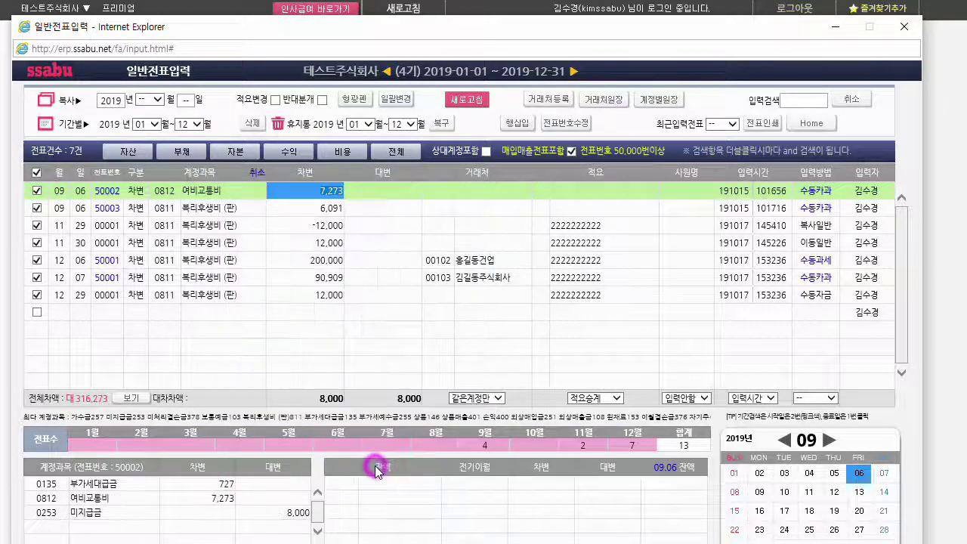
{"action": "left_click", "coordinate": [170, 192]}
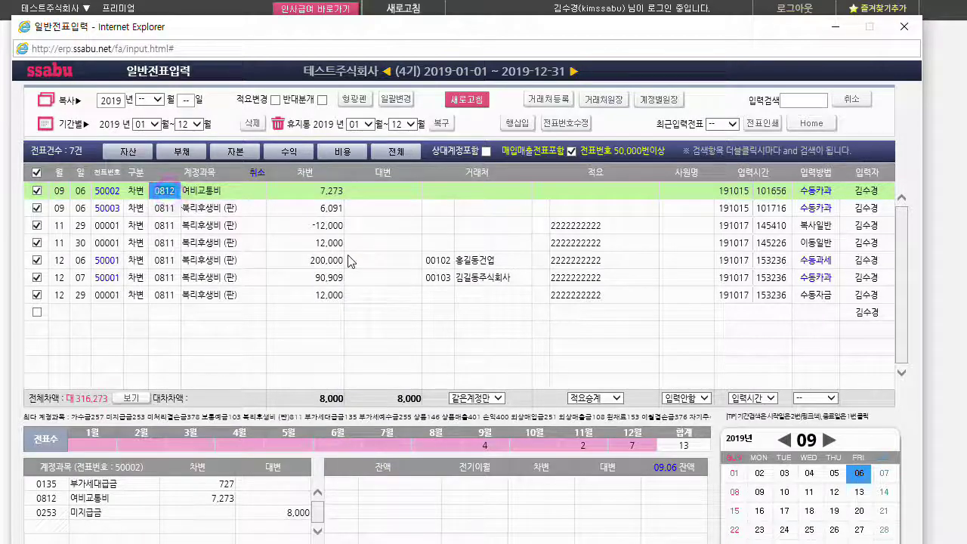
Step: Bulk-change all marked lines to account 0812, check them by filtering on 여비교통비, and clear the account filter
{"action": "left_click", "coordinate": [395, 99]}
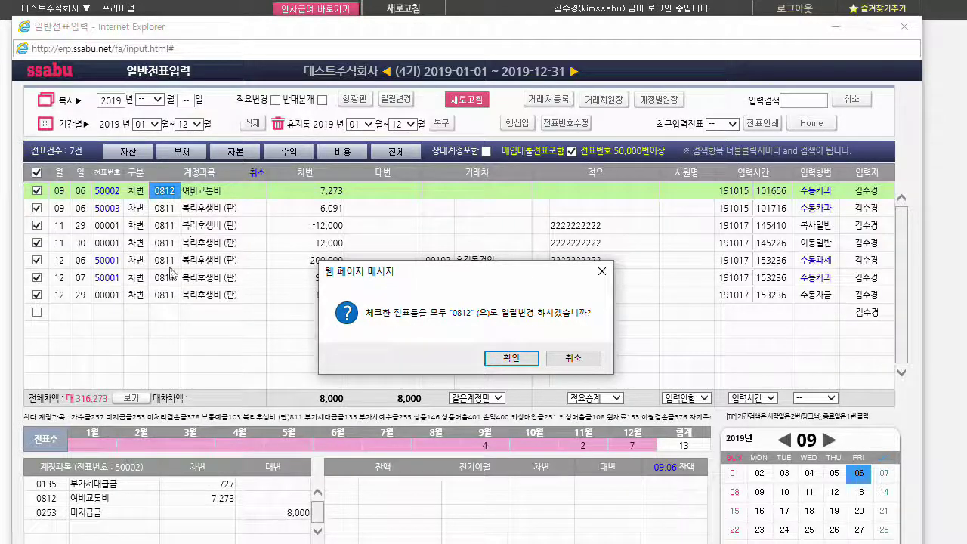
{"action": "left_click", "coordinate": [510, 359]}
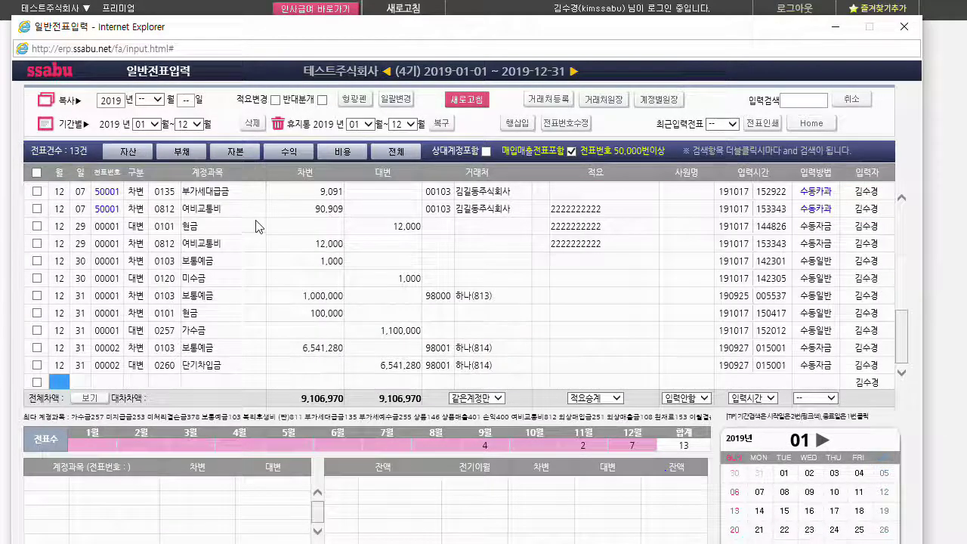
{"action": "double_click", "coordinate": [208, 243]}
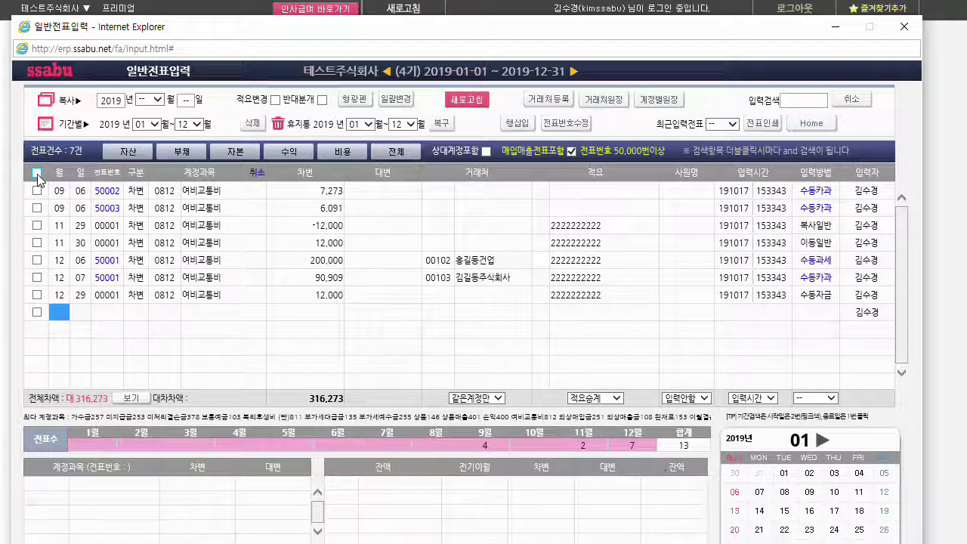
{"action": "left_click", "coordinate": [255, 173]}
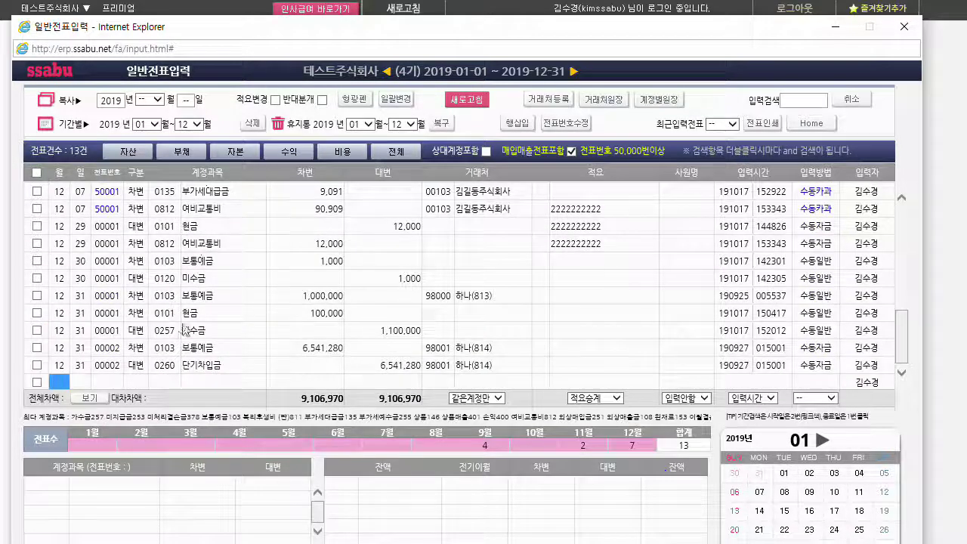
Step: Sort the voucher list by account (계정과목) and examine the 0812 여비교통비 lines and their input methods (입력방법)
{"action": "left_click", "coordinate": [174, 245]}
{"action": "scroll", "coordinate": [174, 246], "scroll_direction": "up", "scroll_amount": 5}
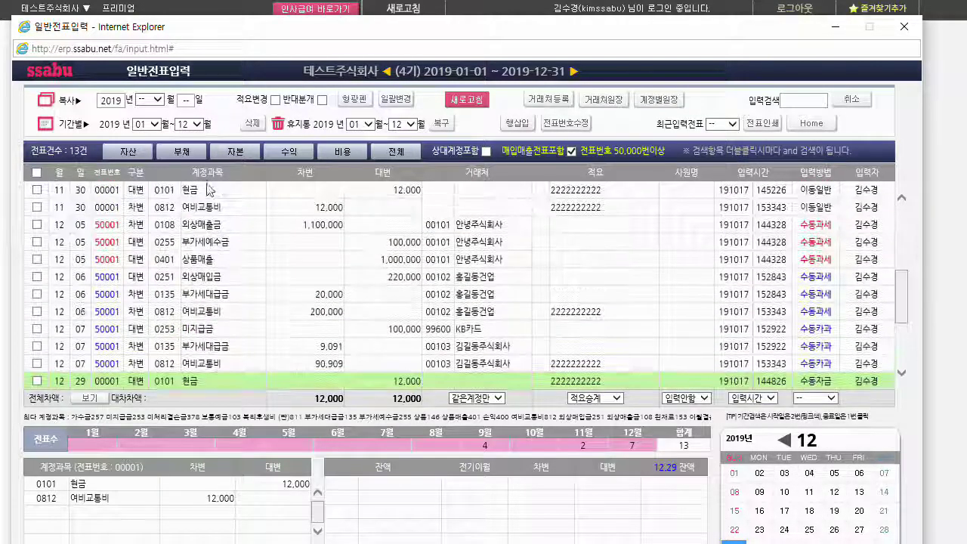
{"action": "left_click", "coordinate": [206, 173]}
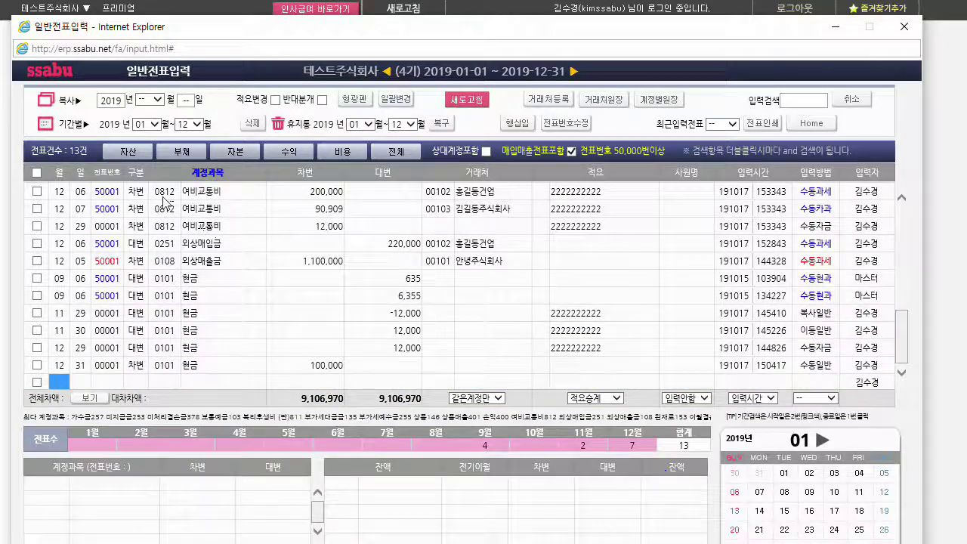
{"action": "left_click", "coordinate": [164, 191]}
{"action": "scroll", "coordinate": [176, 231], "scroll_direction": "up", "scroll_amount": 3}
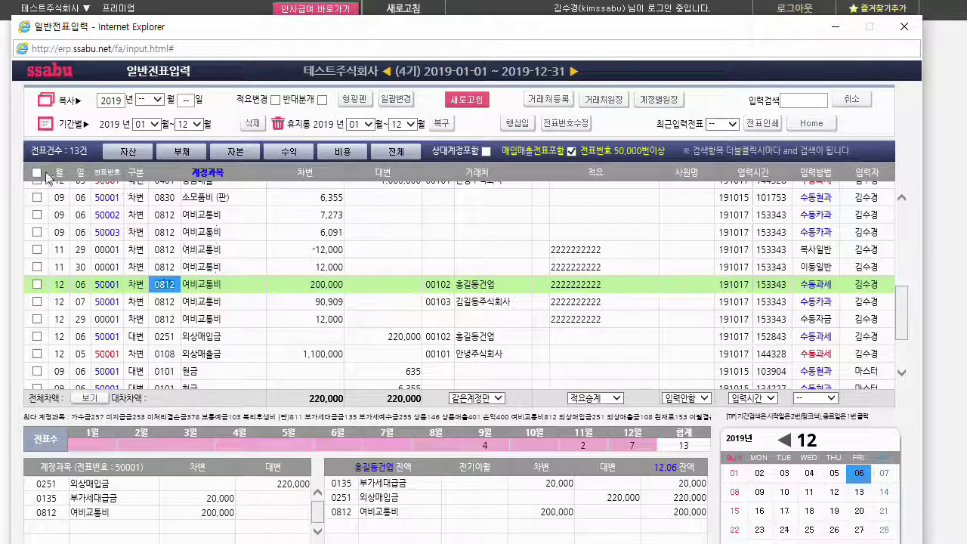
{"action": "mouse_move", "coordinate": [322, 28]}
{"action": "left_mouse_down"}
{"action": "mouse_move", "coordinate": [482, 35]}
{"action": "mouse_move", "coordinate": [336, 20]}
{"action": "left_mouse_up"}
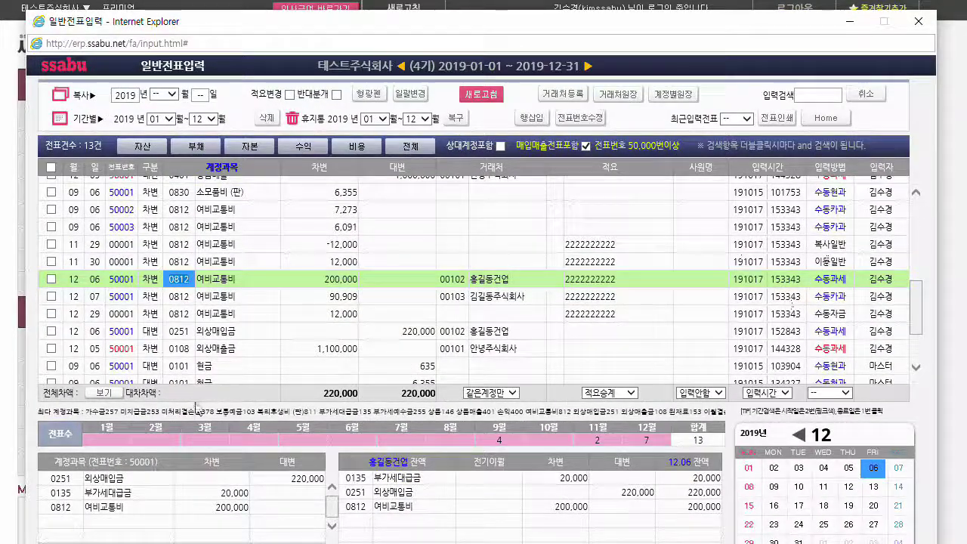
{"action": "scroll", "coordinate": [297, 322], "scroll_direction": "down", "scroll_amount": 3}
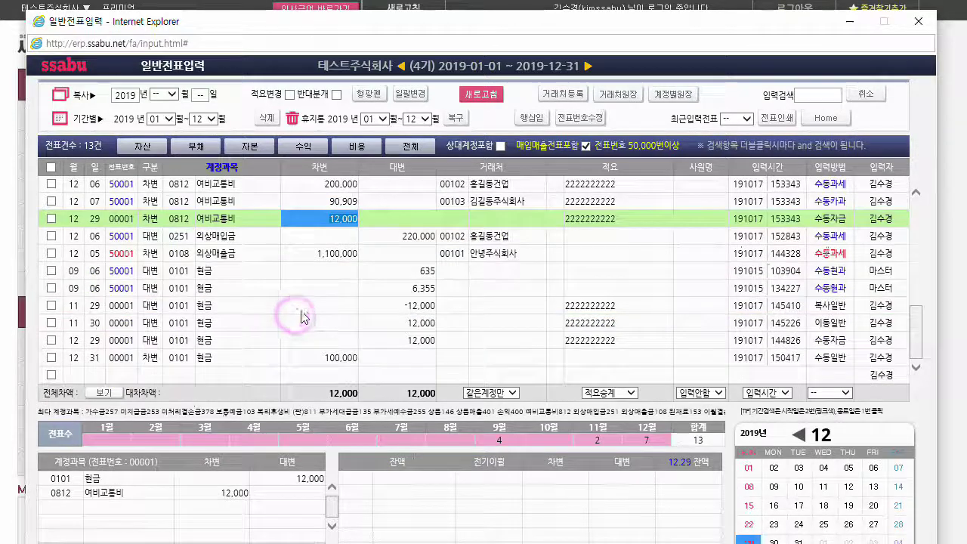
{"action": "left_click", "coordinate": [98, 371]}
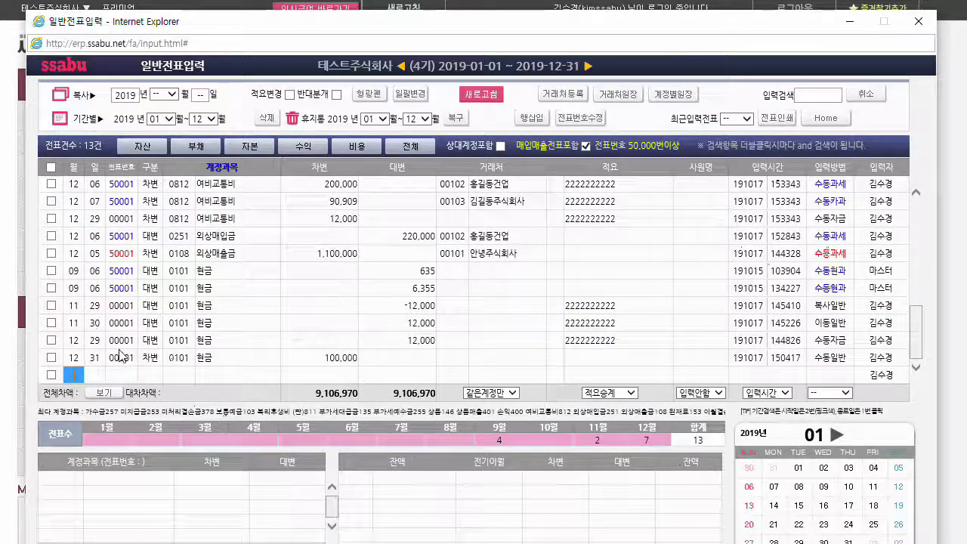
{"action": "left_click_drag", "start_coordinate": [815, 201], "coordinate": [833, 203]}
{"action": "left_click", "coordinate": [832, 202]}
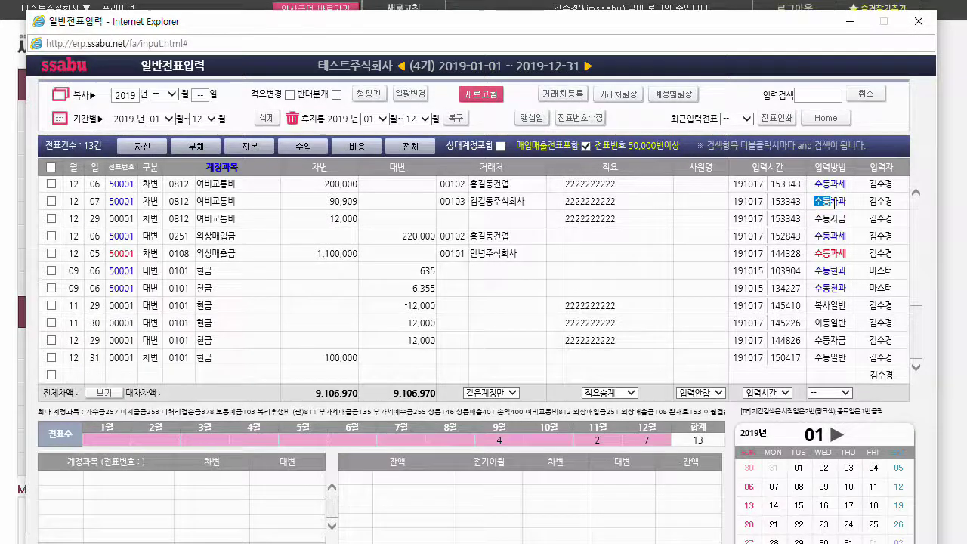
Step: Close the general voucher window and look through the 홈택스등 업로드 and 통장업로드 screens, including the automatic bank inquiry (자동조회)
{"action": "left_click", "coordinate": [919, 21]}
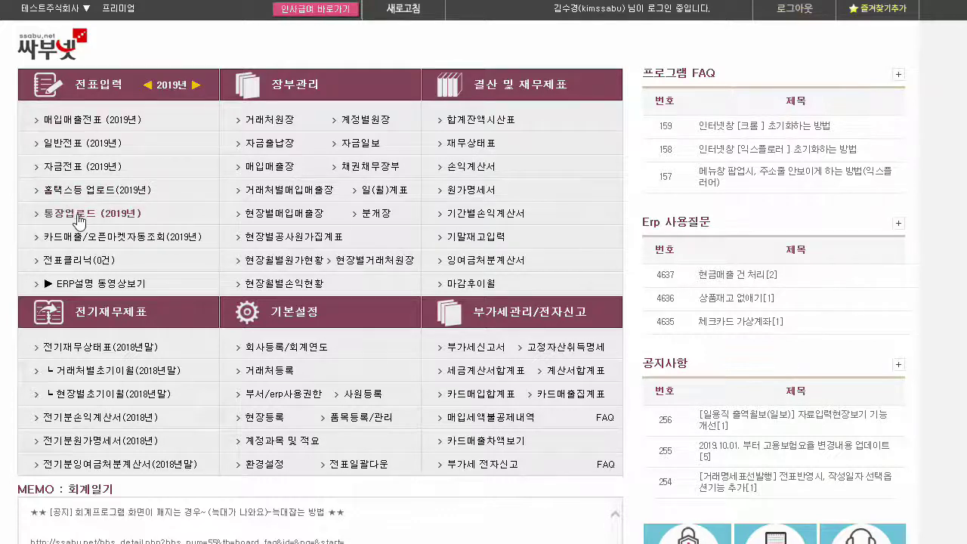
{"action": "left_click", "coordinate": [76, 189]}
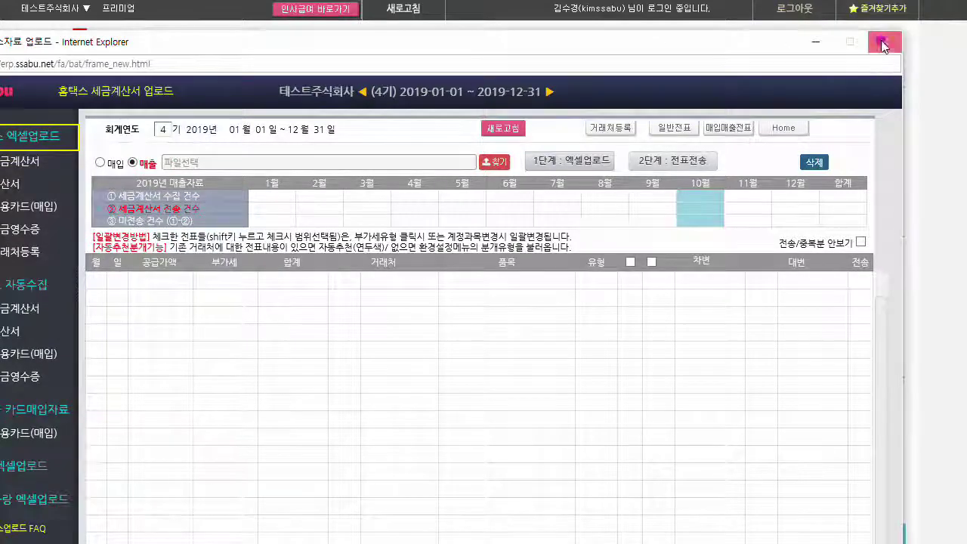
{"action": "left_click", "coordinate": [882, 40]}
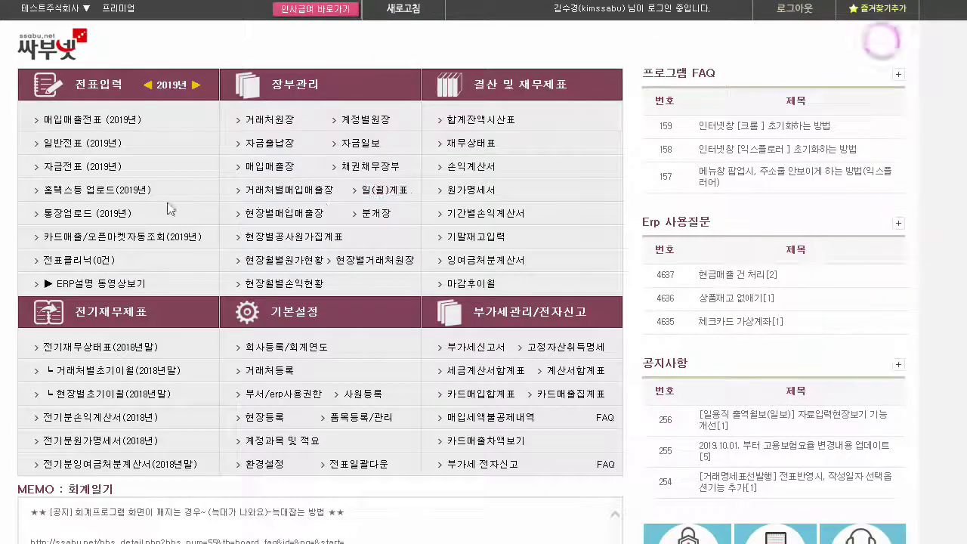
{"action": "left_click", "coordinate": [71, 211]}
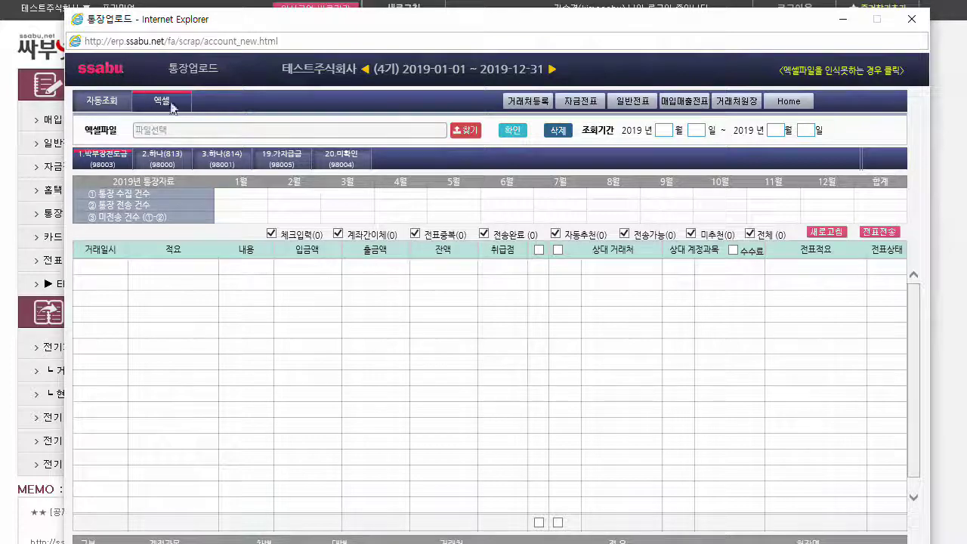
{"action": "left_click", "coordinate": [110, 95]}
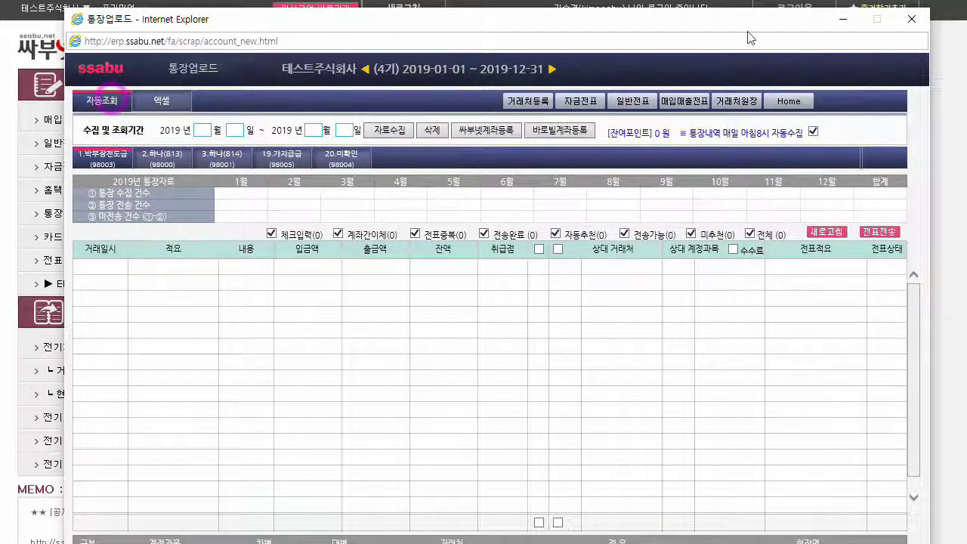
{"action": "left_click", "coordinate": [912, 19]}
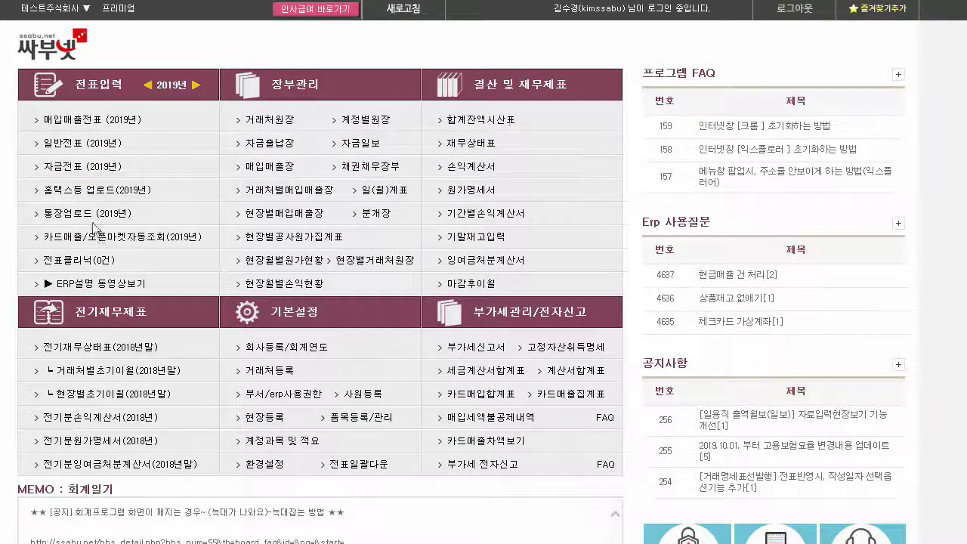
Step: Reopen 일반전표 (2019년) with purchase and sales vouchers included and filter the list by input method 수동카과
{"action": "left_click", "coordinate": [66, 144]}
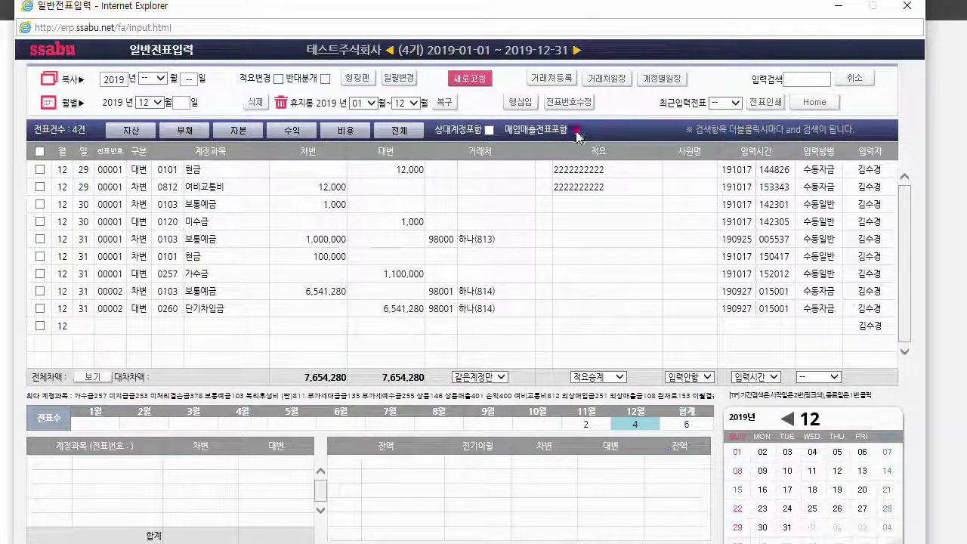
{"action": "left_click", "coordinate": [576, 131]}
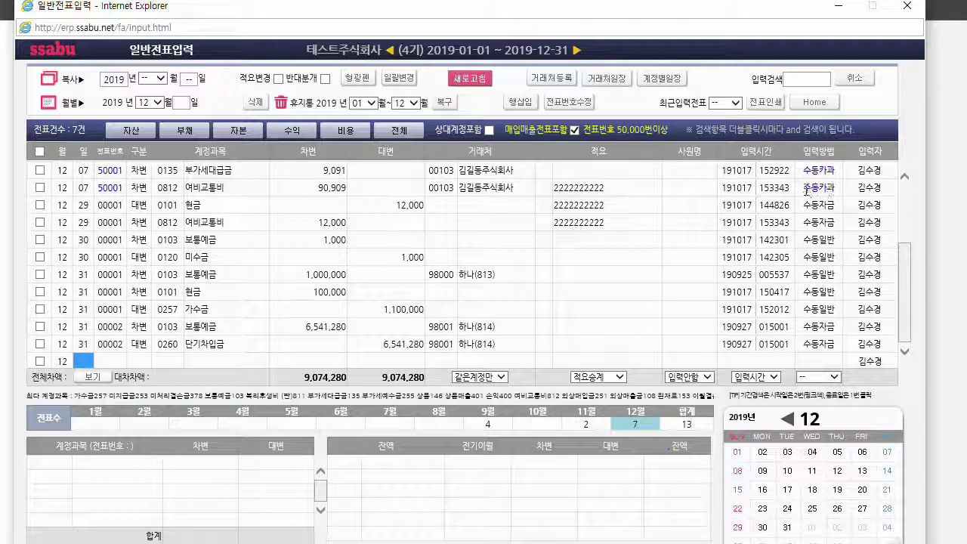
{"action": "left_click", "coordinate": [830, 192]}
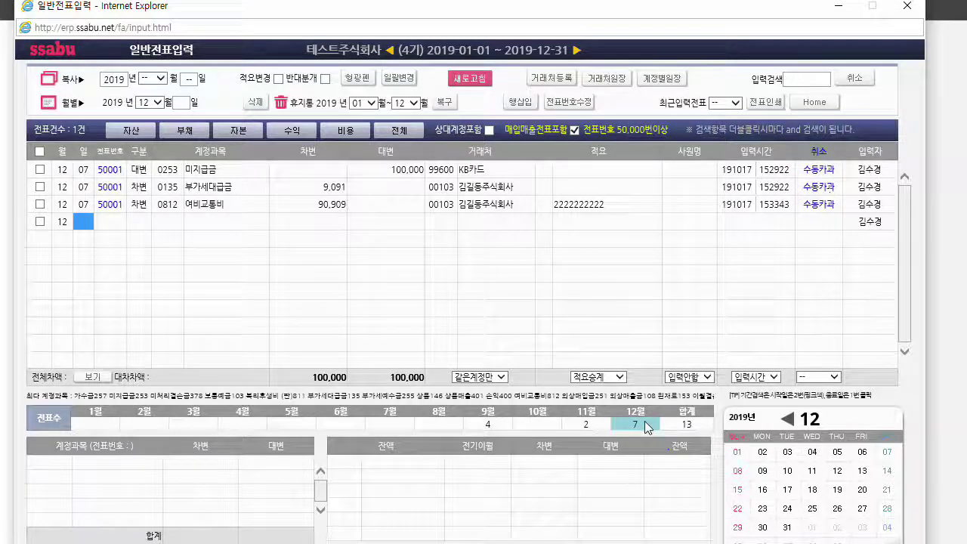
Step: List the vouchers for months 10 to 12 and filter them by account 0812 여비교통비
{"action": "left_click", "coordinate": [544, 424]}
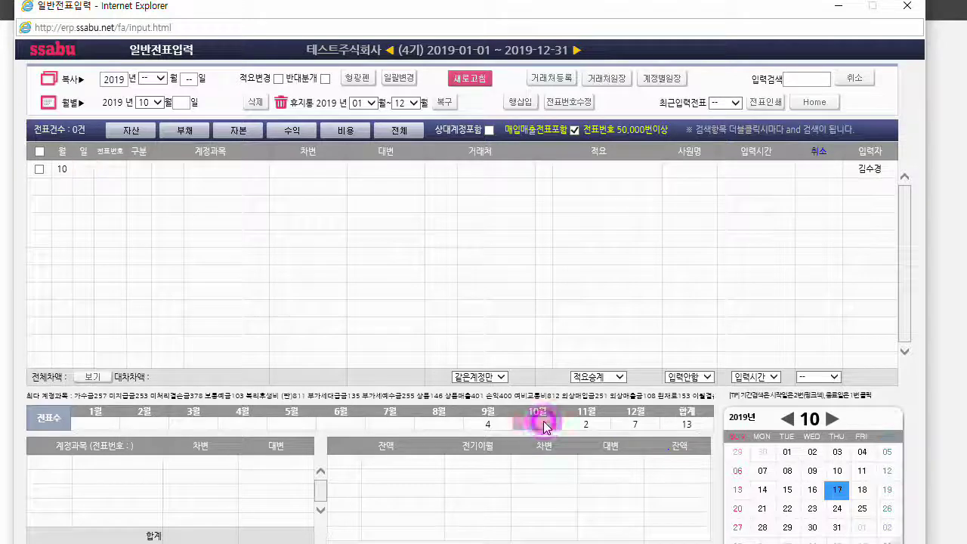
{"action": "left_click", "coordinate": [634, 424], "text": "shift"}
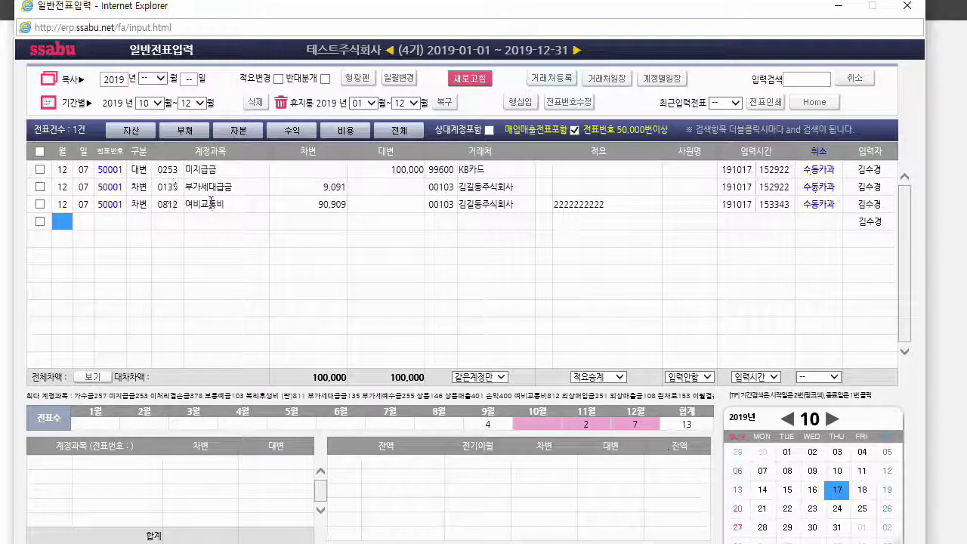
{"action": "left_click", "coordinate": [170, 205]}
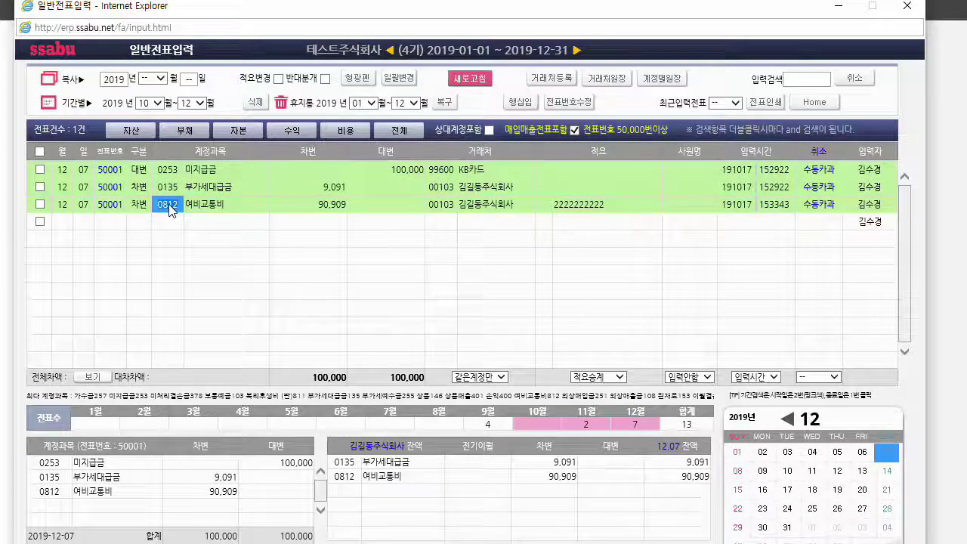
{"action": "double_click", "coordinate": [169, 206]}
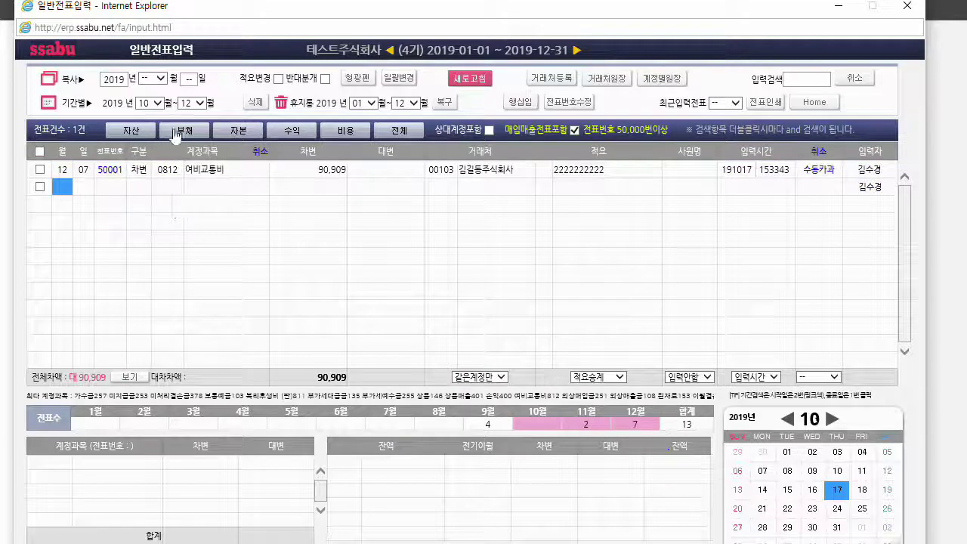
Step: Clear and reapply the 0812 account filter, and narrow the list further by vendor 00103 김길동주식회사 and debit (차변) lines
{"action": "left_click", "coordinate": [36, 152]}
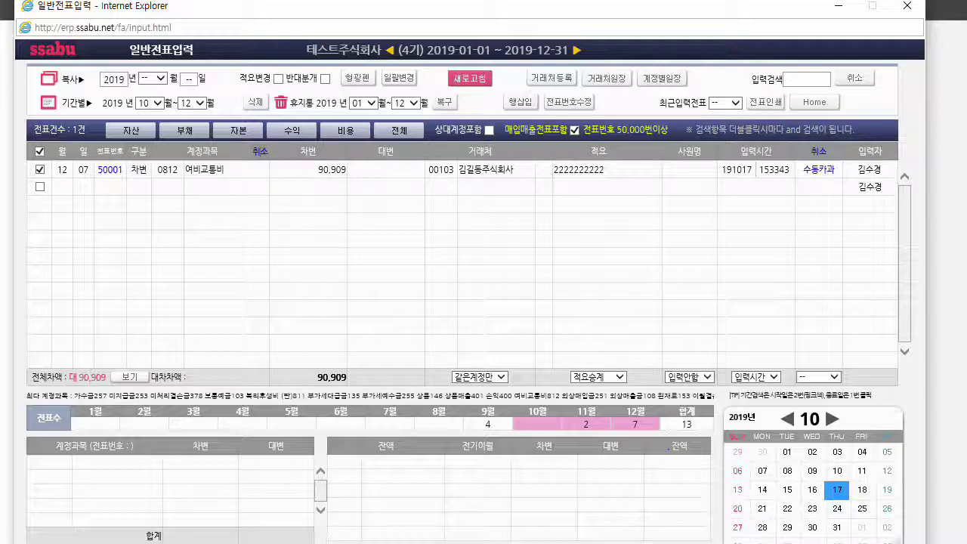
{"action": "left_click", "coordinate": [258, 152]}
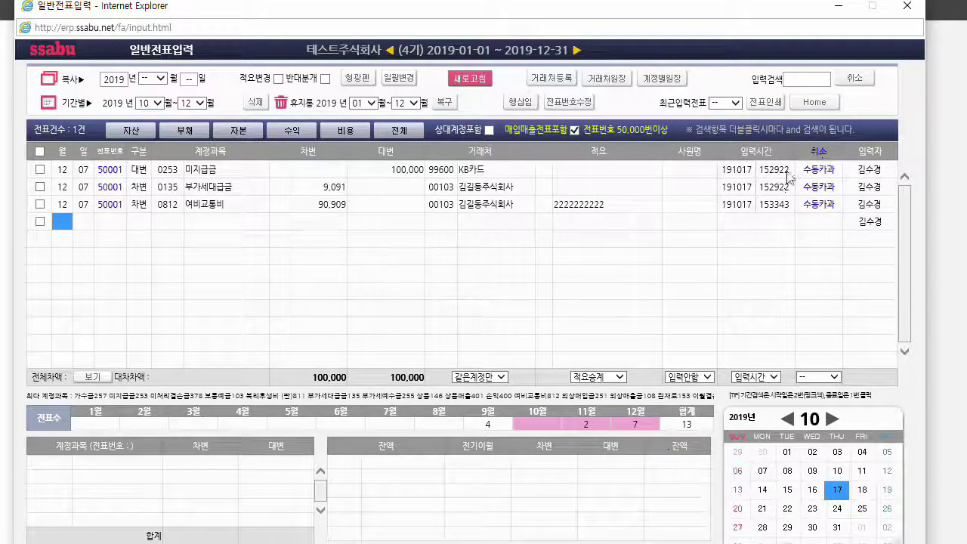
{"action": "double_click", "coordinate": [176, 204]}
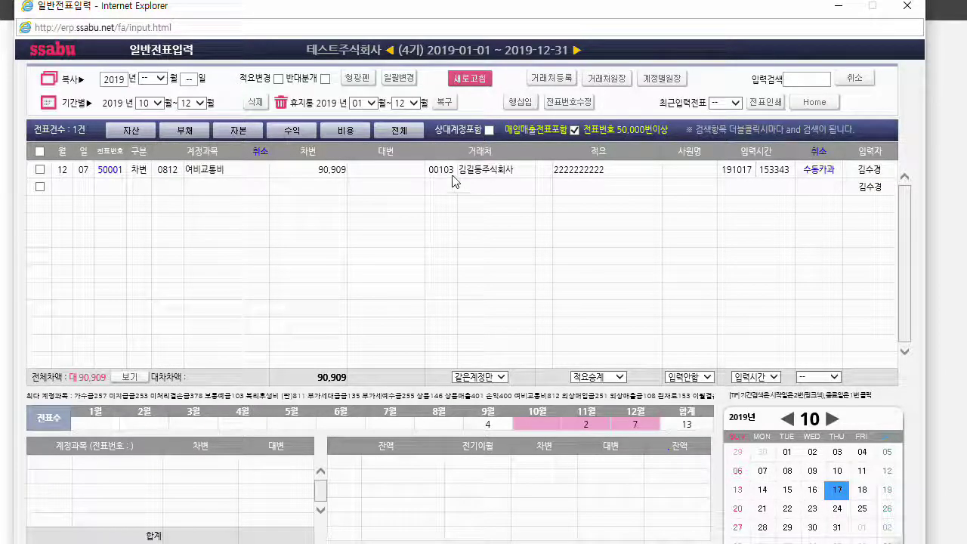
{"action": "double_click", "coordinate": [447, 168]}
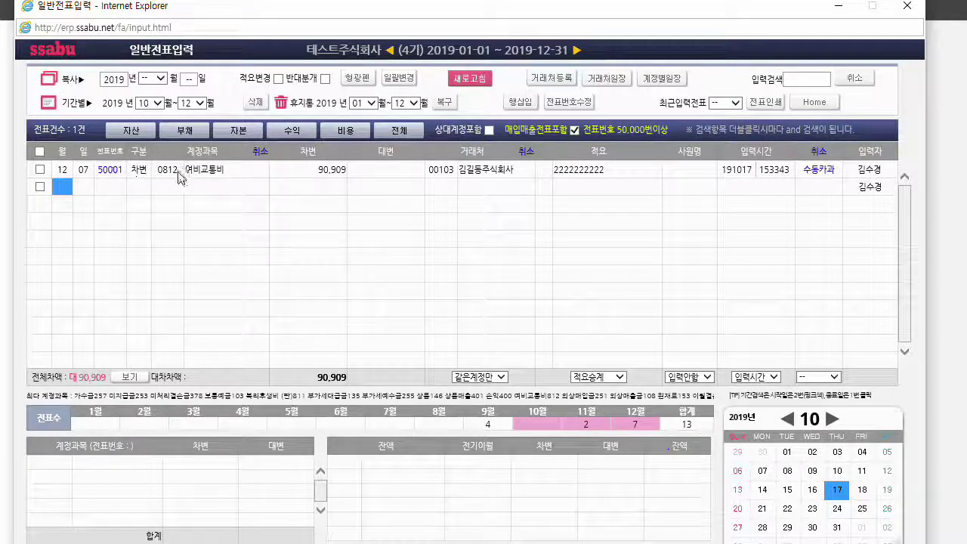
{"action": "left_click", "coordinate": [140, 172]}
{"action": "double_click", "coordinate": [139, 172]}
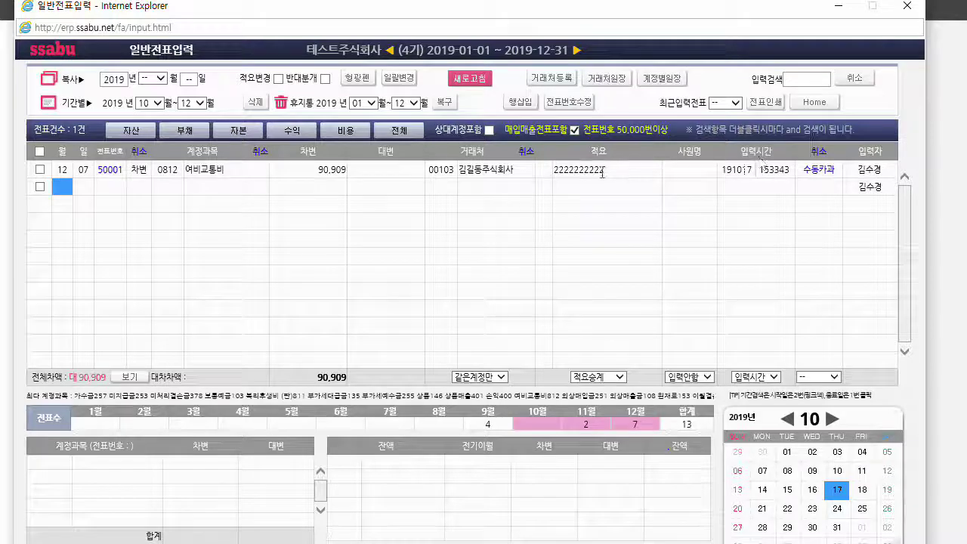
Step: Clear all search filters and list the lines by account class, first expense (비용), then asset (자산), selecting the December 5 외상매출금 line
{"action": "left_click", "coordinate": [821, 151]}
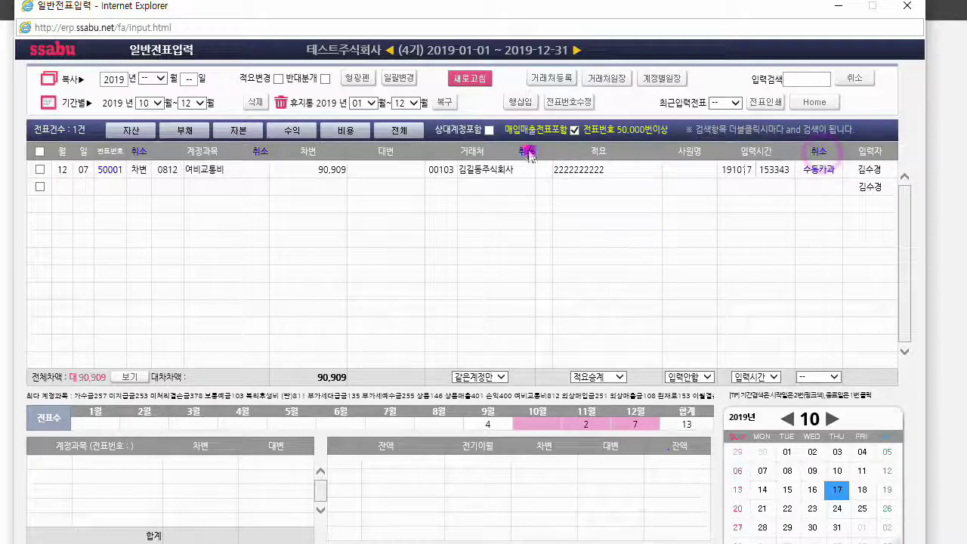
{"action": "left_click", "coordinate": [470, 79]}
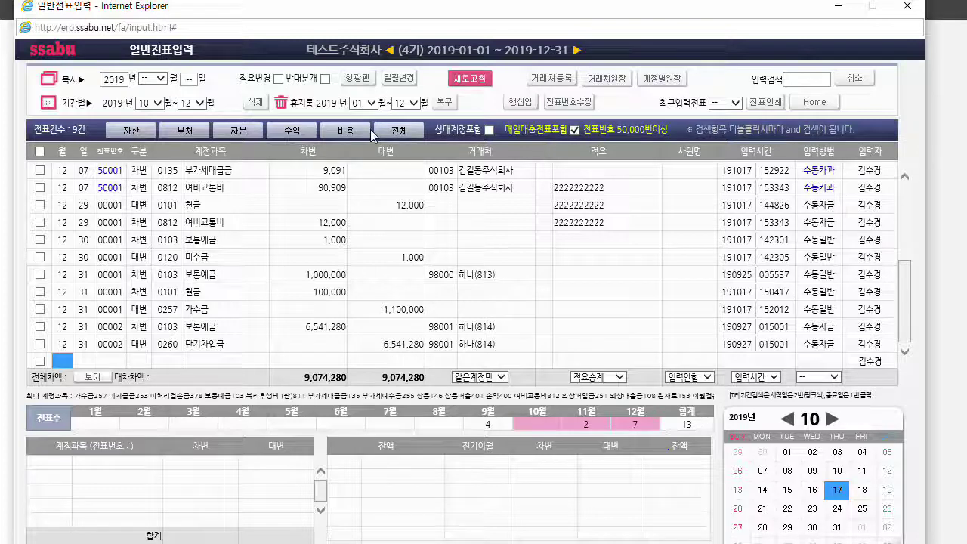
{"action": "left_click", "coordinate": [170, 186]}
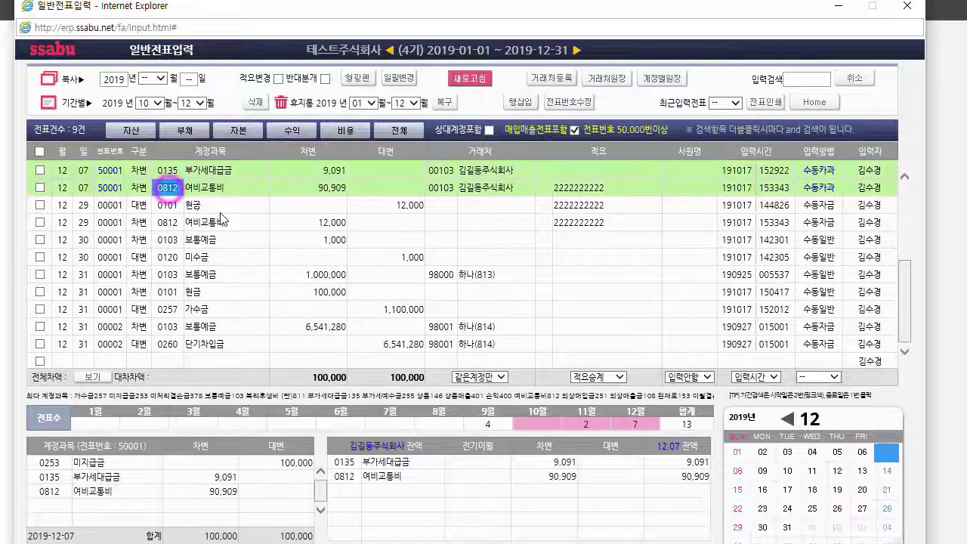
{"action": "left_click", "coordinate": [346, 131]}
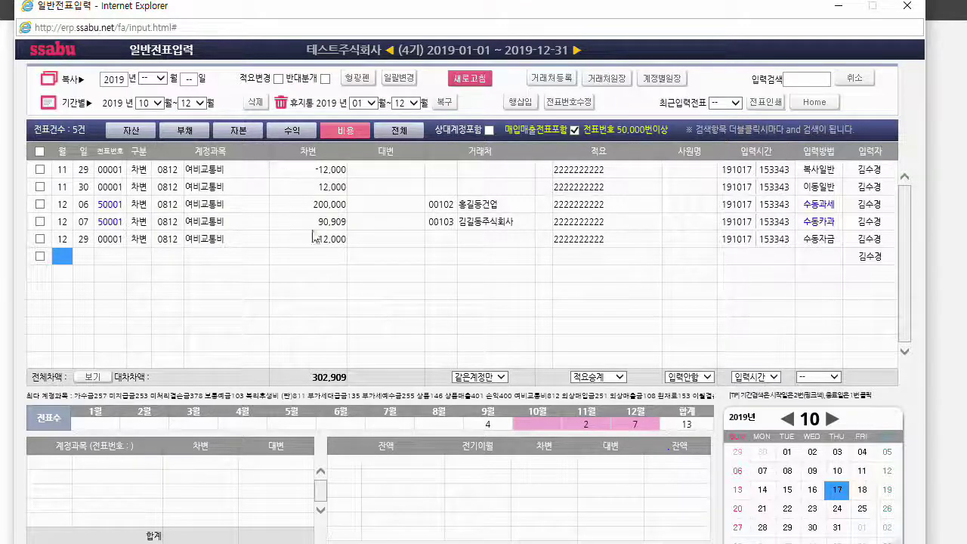
{"action": "left_click", "coordinate": [127, 130]}
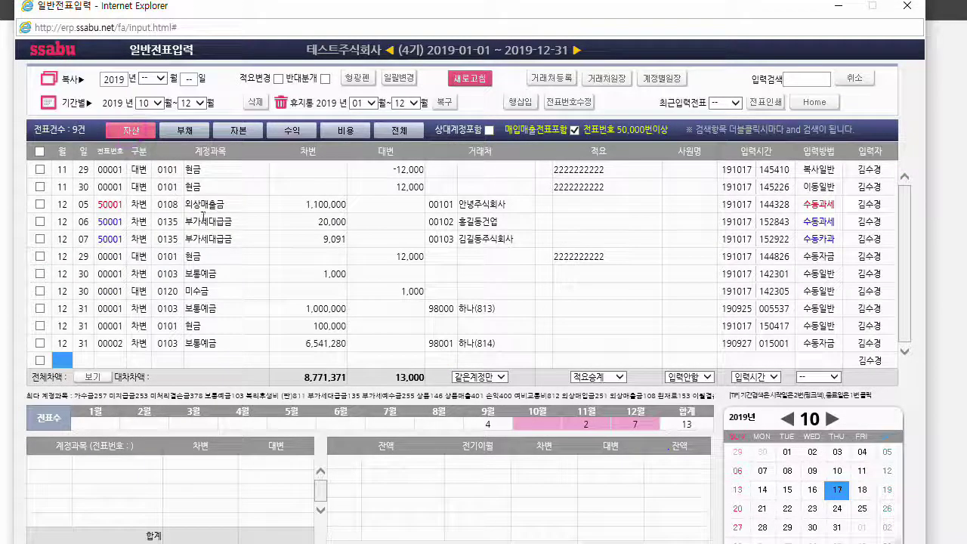
{"action": "left_click", "coordinate": [175, 204]}
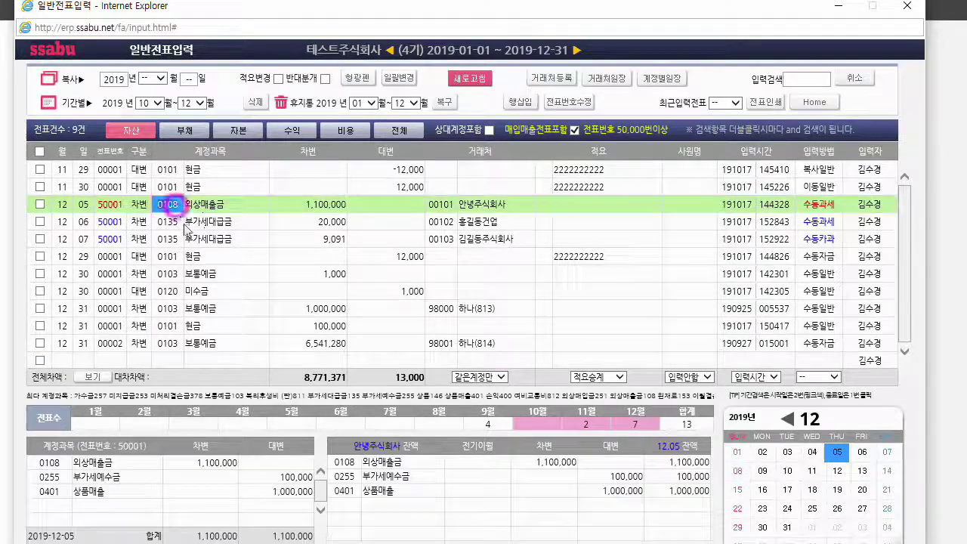
Step: Refresh the list, show the asset (자산) lines, and filter them by account 0103 보통예금
{"action": "left_click", "coordinate": [172, 274]}
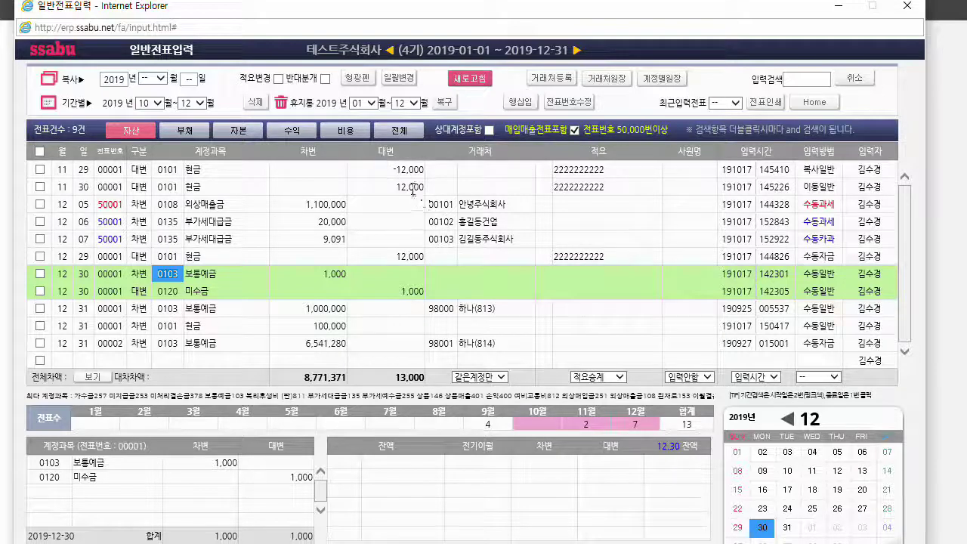
{"action": "left_click", "coordinate": [470, 80]}
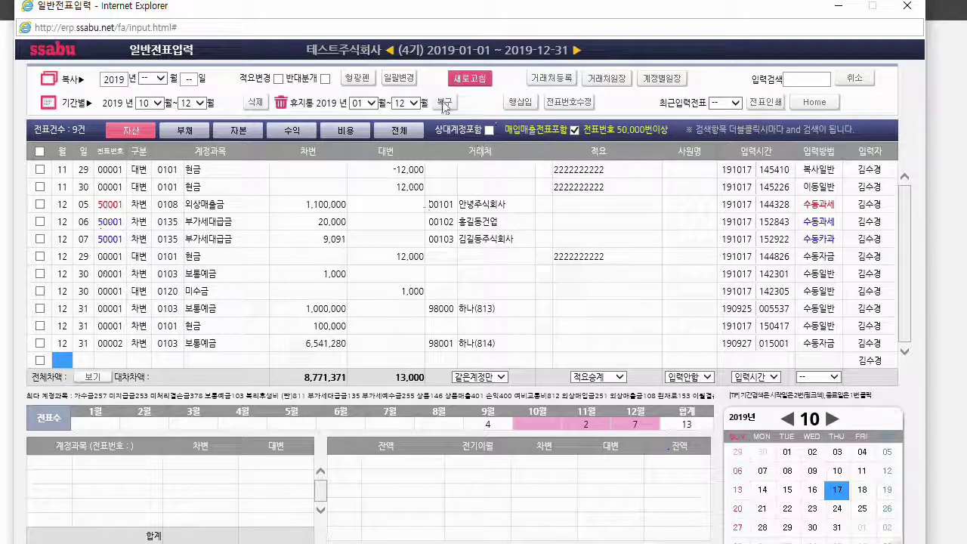
{"action": "left_click", "coordinate": [131, 130]}
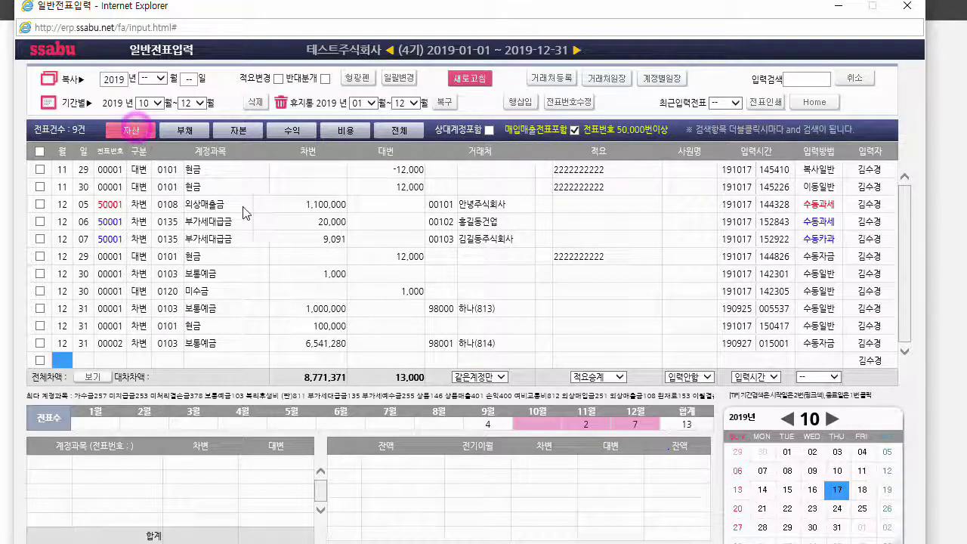
{"action": "left_click", "coordinate": [166, 276]}
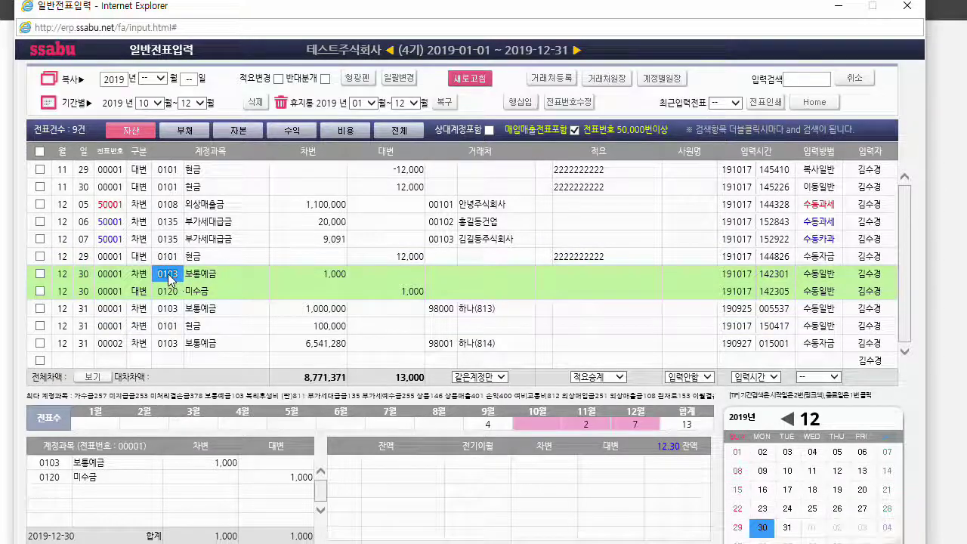
{"action": "double_click", "coordinate": [168, 275]}
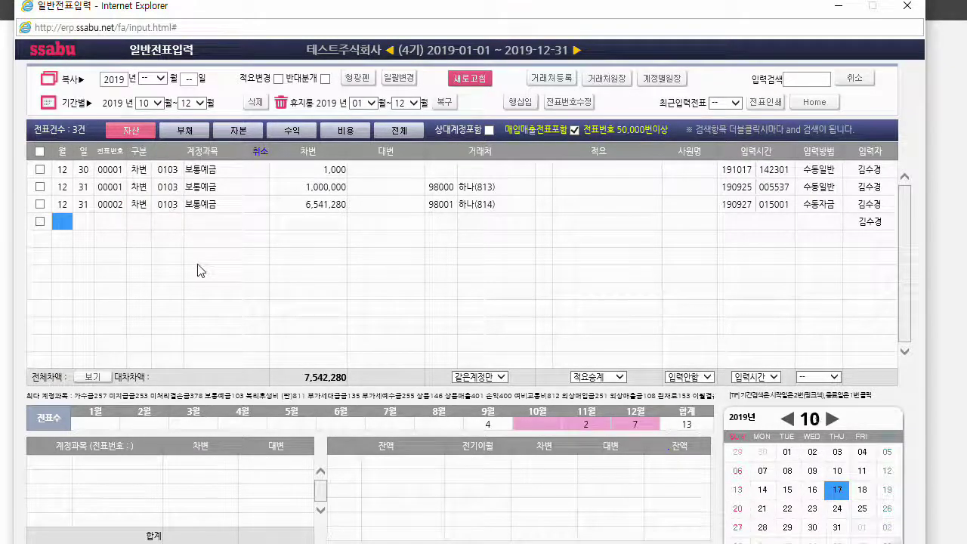
{"action": "left_click", "coordinate": [169, 170]}
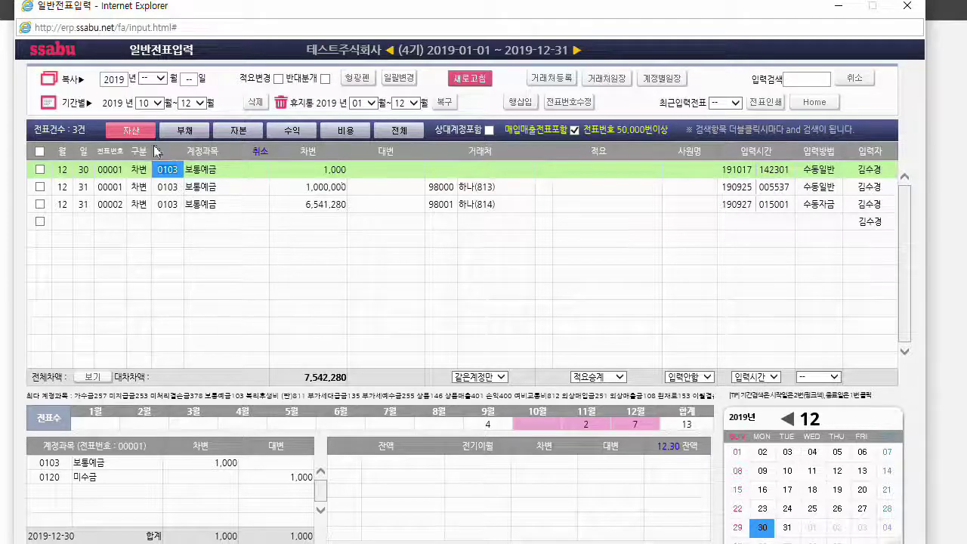
Step: List the voucher lines by liability (부채), equity (자본), revenue (수익) and expense (비용) class, ending with all classes (전체)
{"action": "left_click", "coordinate": [186, 133]}
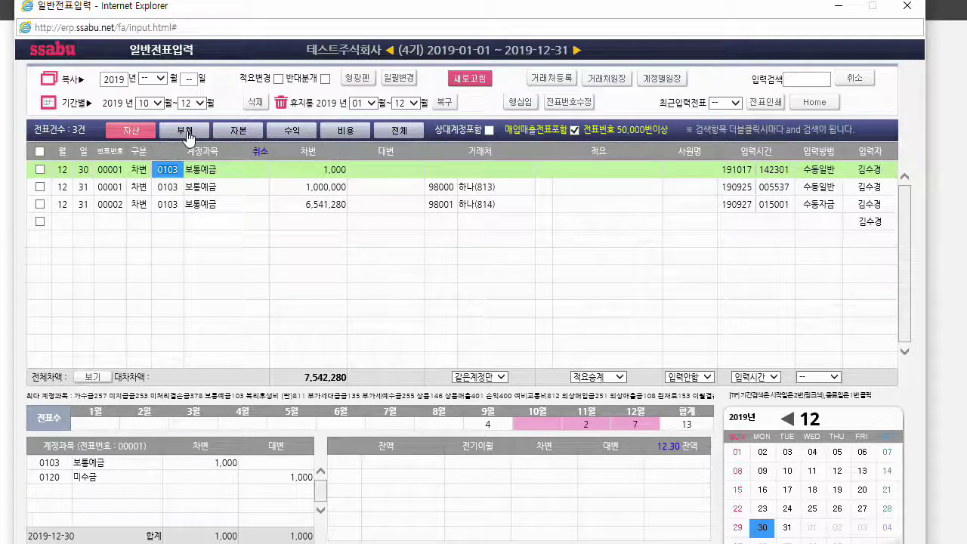
{"action": "left_click", "coordinate": [239, 133]}
{"action": "left_click", "coordinate": [293, 135]}
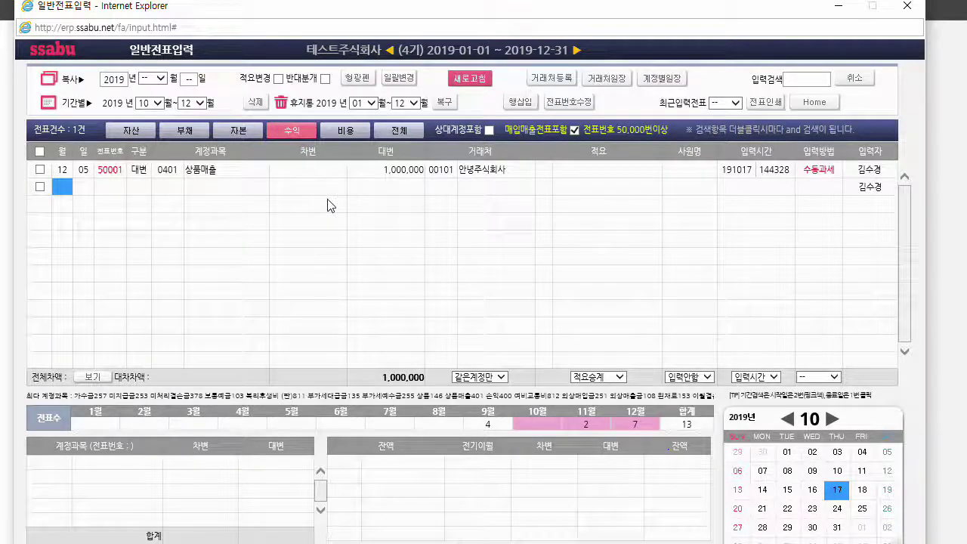
{"action": "left_click", "coordinate": [347, 130]}
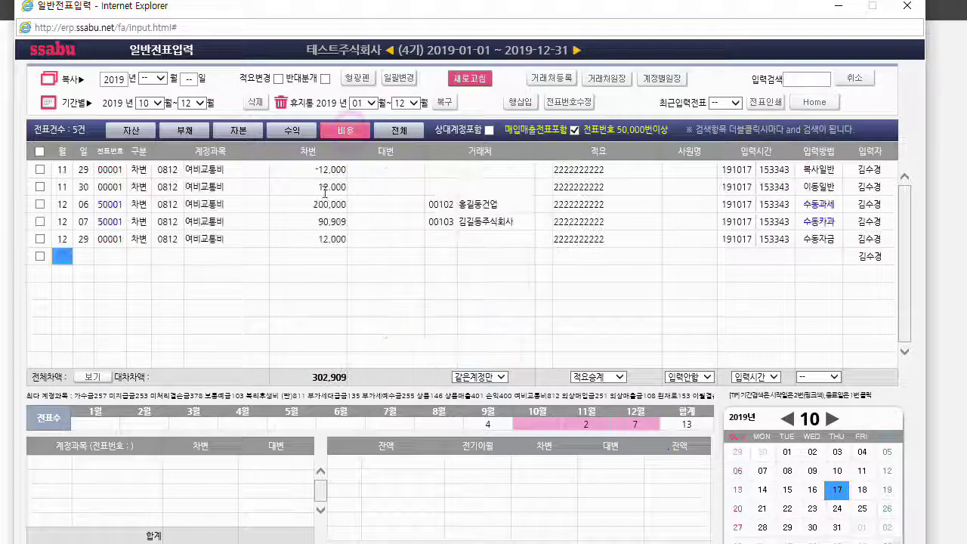
{"action": "left_click", "coordinate": [399, 130]}
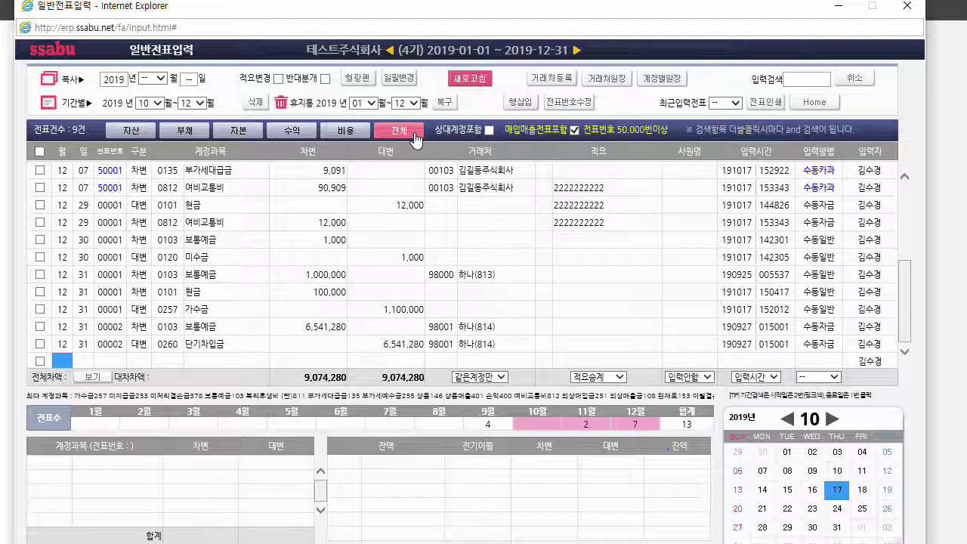
Step: Show only asset (자산) lines again, filter them by account 0103 보통예금, and select the December 30 line
{"action": "left_click", "coordinate": [138, 135]}
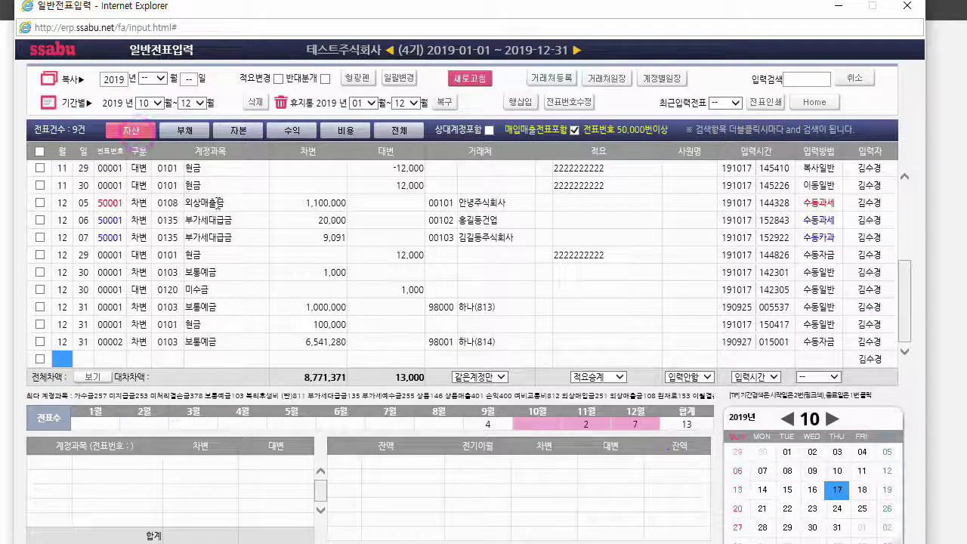
{"action": "left_click", "coordinate": [165, 273]}
{"action": "left_click", "coordinate": [165, 273]}
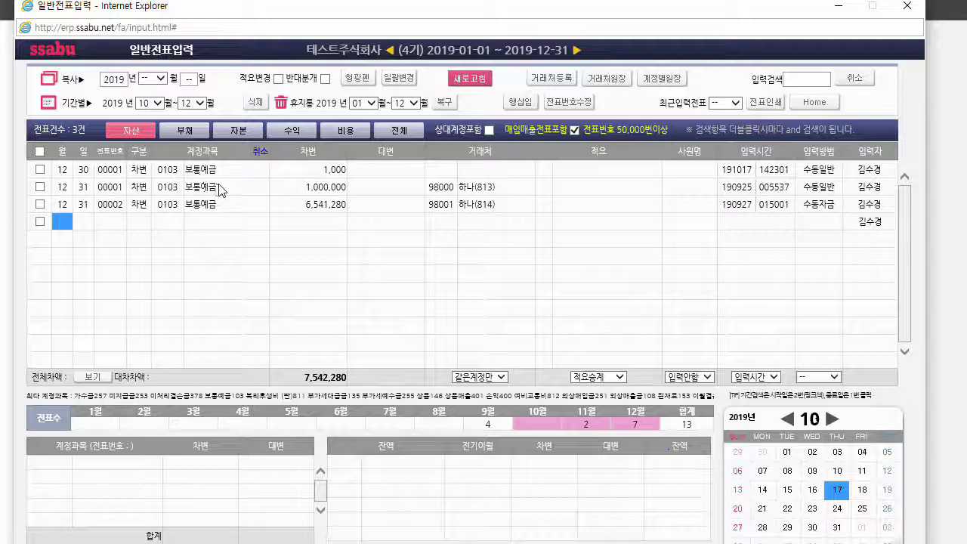
{"action": "left_click", "coordinate": [167, 169]}
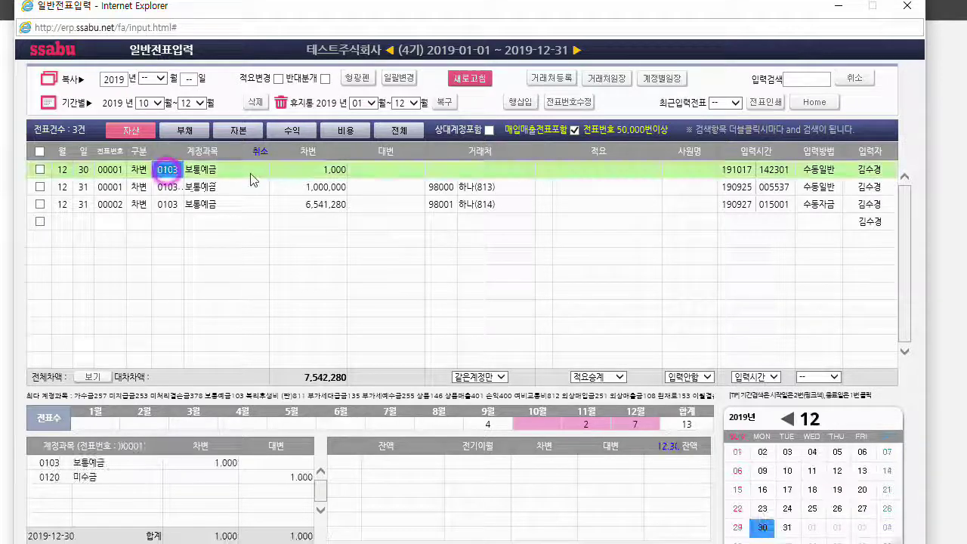
Step: Go through the debit (차변) amounts of the filtered 보통예금 lines
{"action": "left_click", "coordinate": [306, 151]}
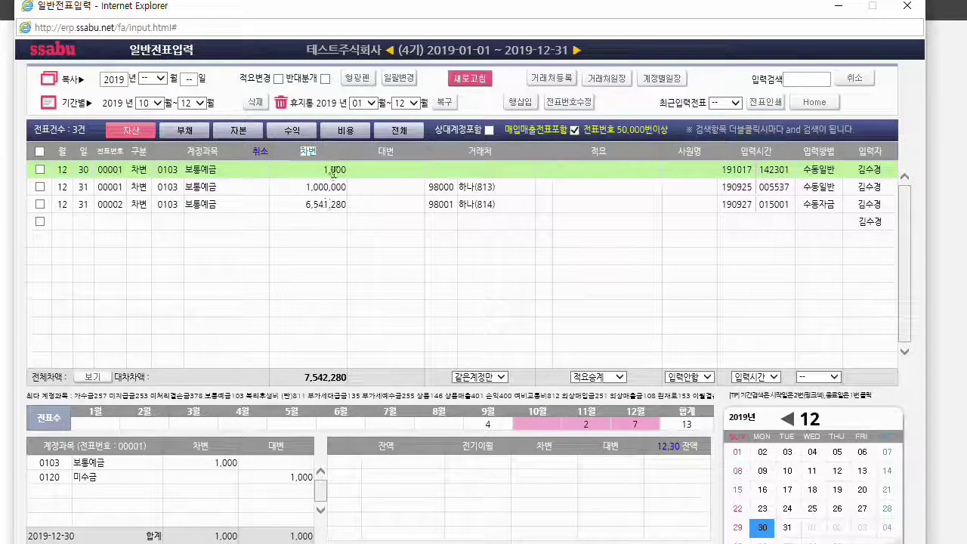
{"action": "left_click", "coordinate": [333, 170]}
{"action": "key", "text": "Down"}
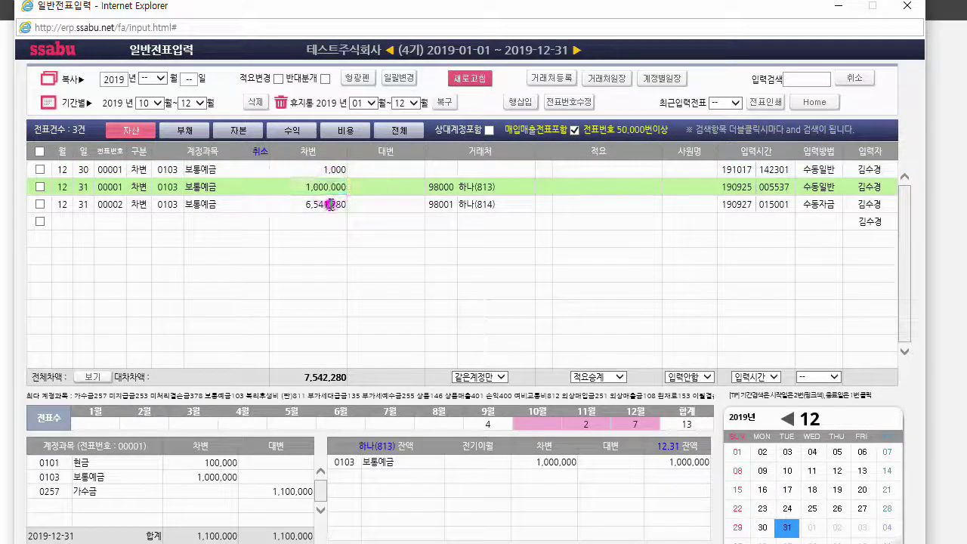
{"action": "key", "text": "Down"}
{"action": "left_click", "coordinate": [335, 172]}
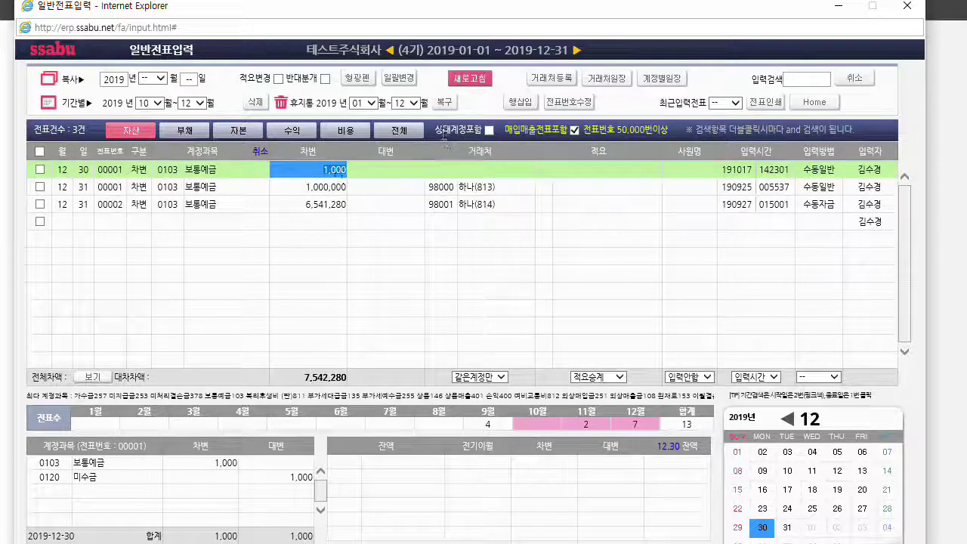
Step: Include the counter accounts (상대계정포함) in the filtered list and check which lines belong to each 보통예금 voucher
{"action": "left_click_drag", "start_coordinate": [443, 130], "coordinate": [473, 130]}
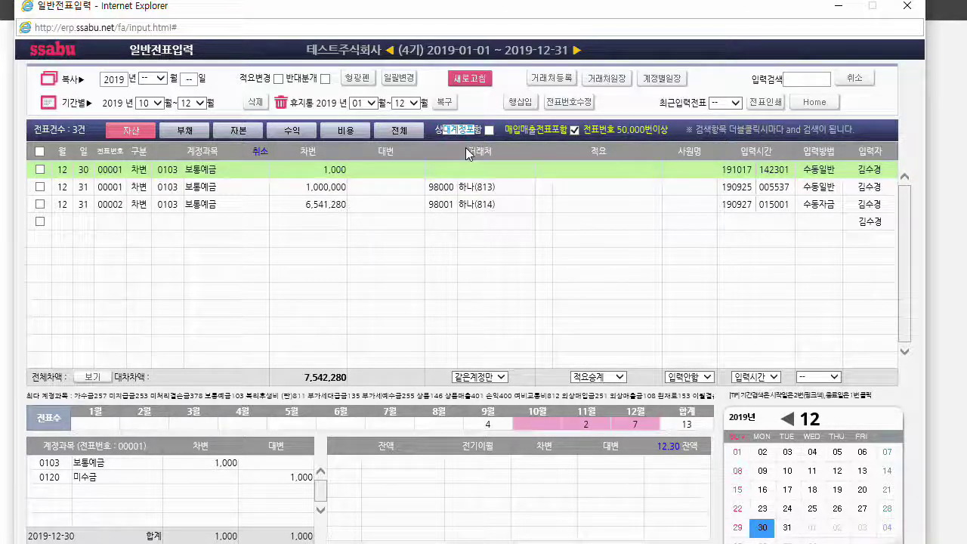
{"action": "left_click", "coordinate": [489, 130]}
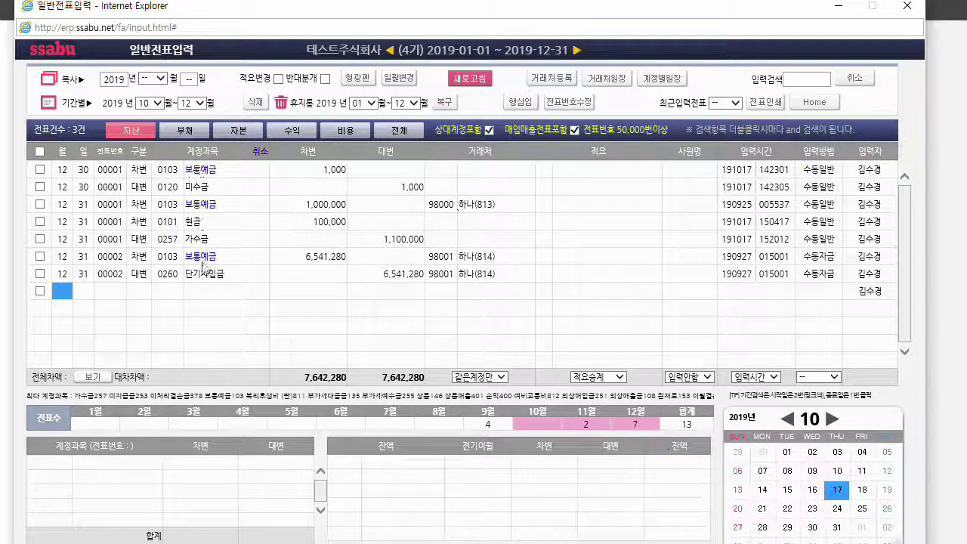
{"action": "left_click", "coordinate": [198, 187]}
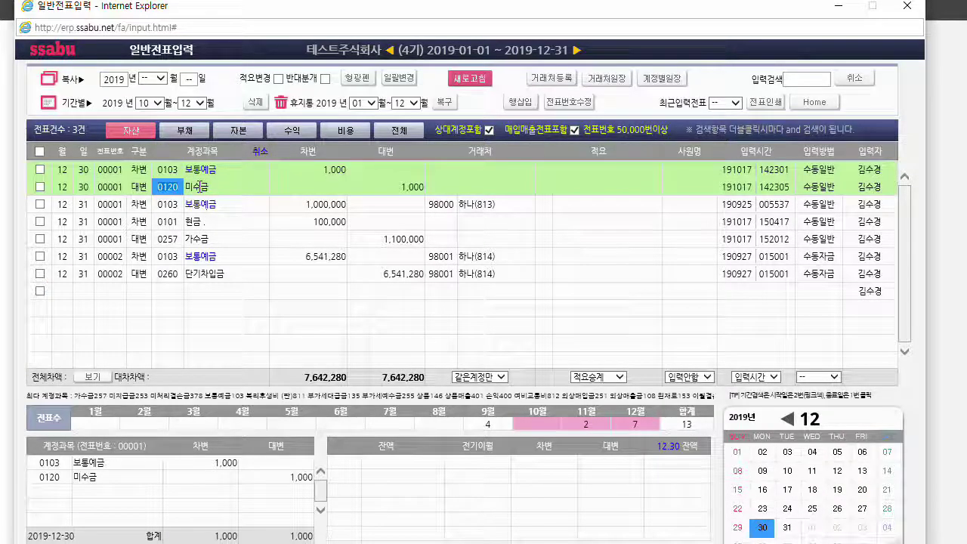
{"action": "left_click", "coordinate": [209, 214]}
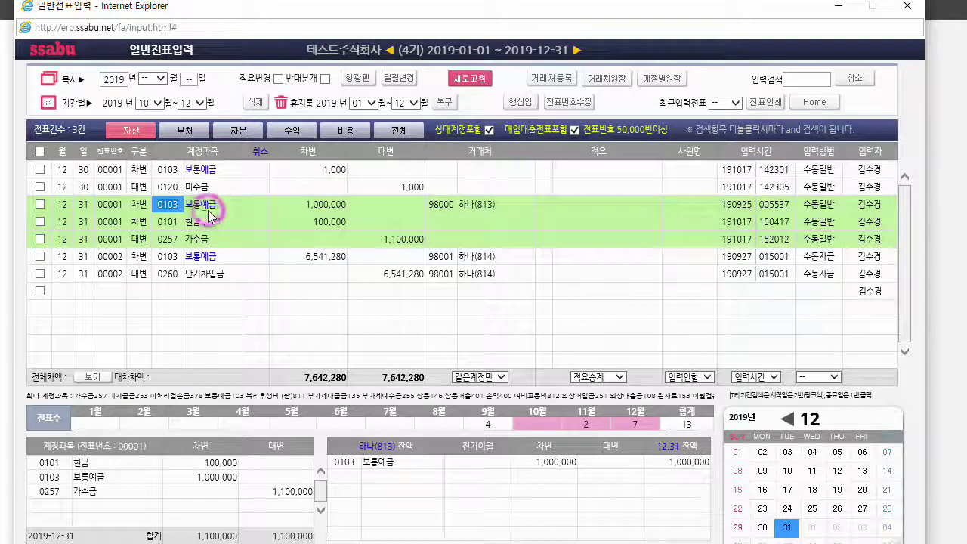
{"action": "left_click", "coordinate": [211, 257]}
{"action": "left_click", "coordinate": [211, 186]}
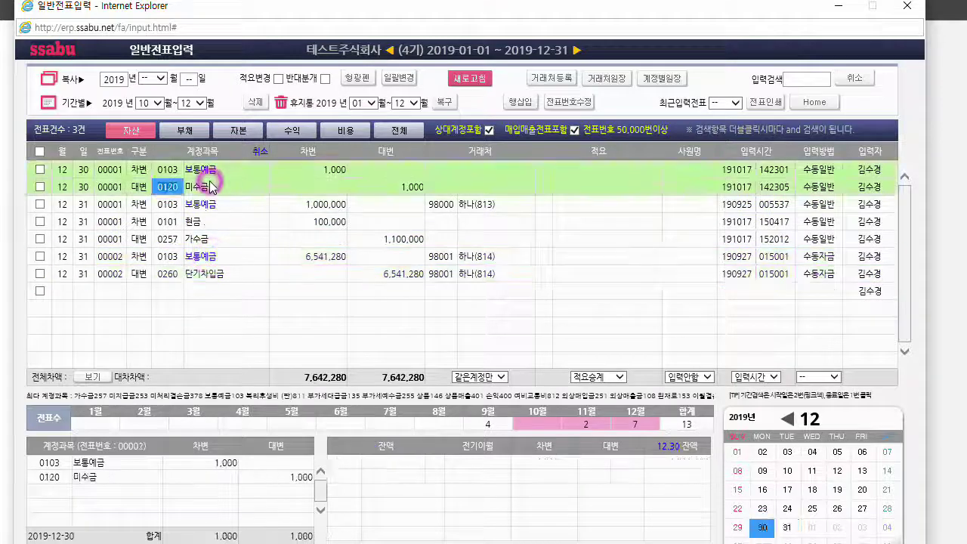
{"action": "left_click", "coordinate": [439, 187]}
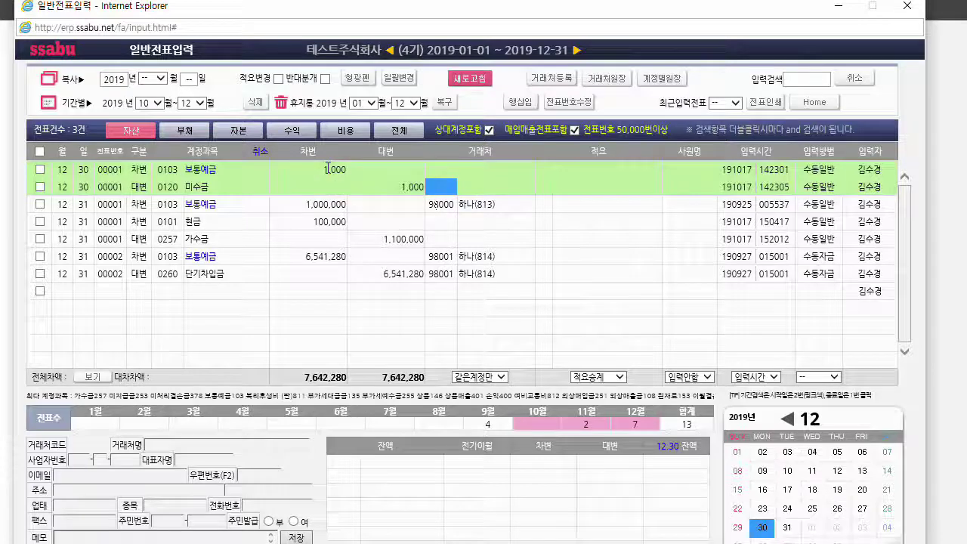
Step: Compare the debit and credit amounts within December 31 vouchers 00001 (보통예금, 현금, 가수금) and 00002 (보통예금, 단기차입금)
{"action": "left_click", "coordinate": [329, 222]}
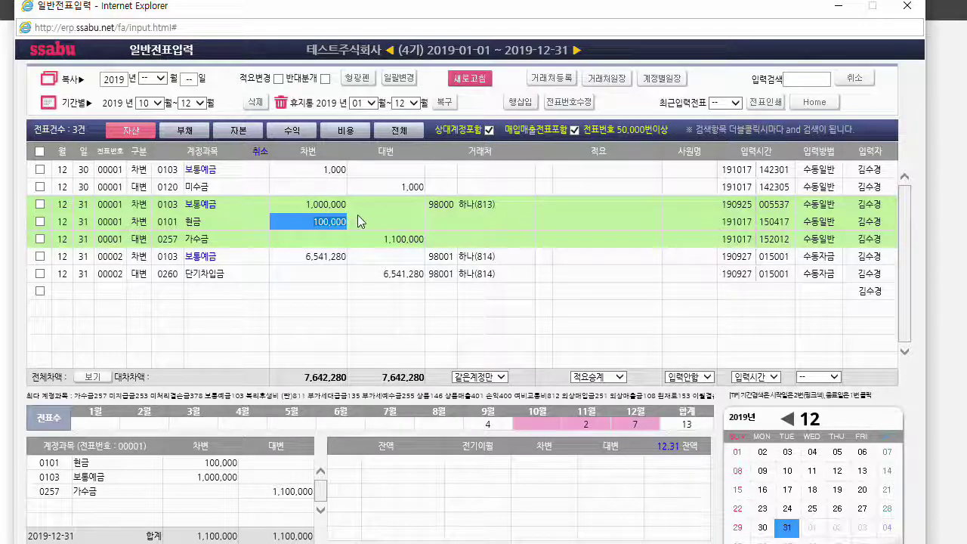
{"action": "left_click", "coordinate": [325, 204]}
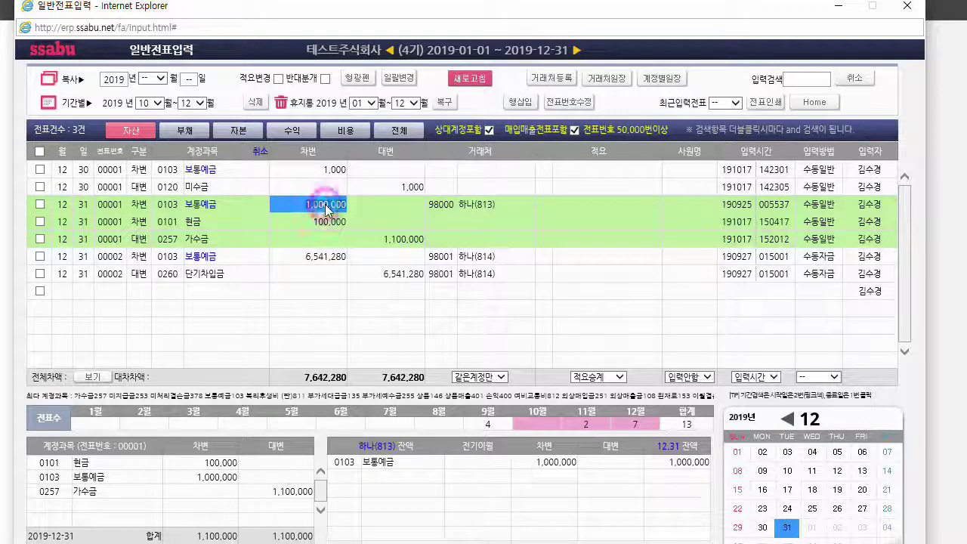
{"action": "left_click", "coordinate": [333, 223]}
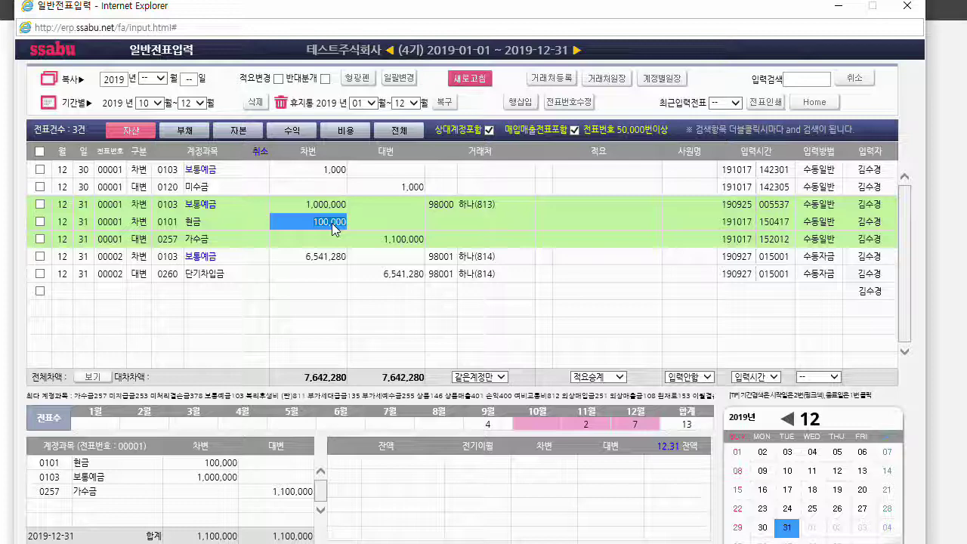
{"action": "left_click", "coordinate": [166, 238]}
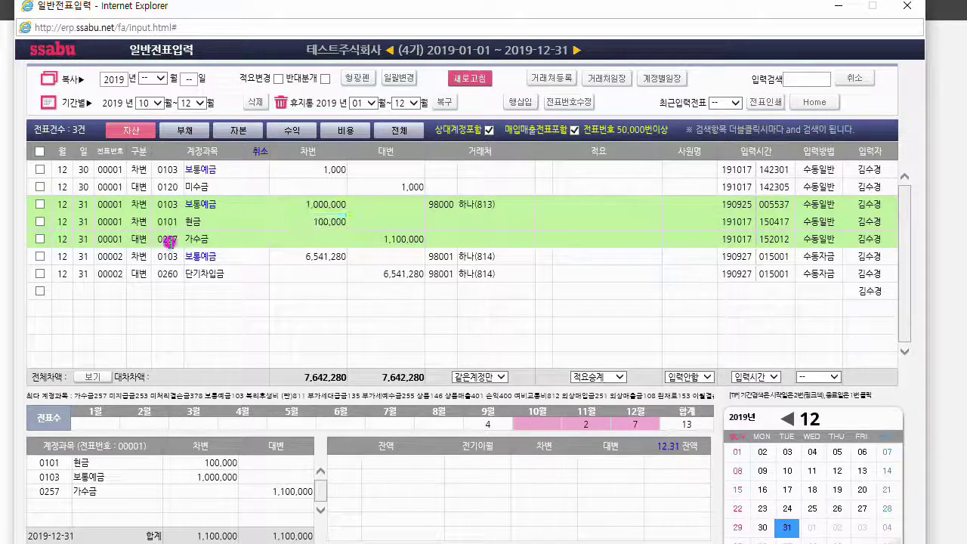
{"action": "left_click", "coordinate": [321, 222]}
{"action": "left_click", "coordinate": [321, 204]}
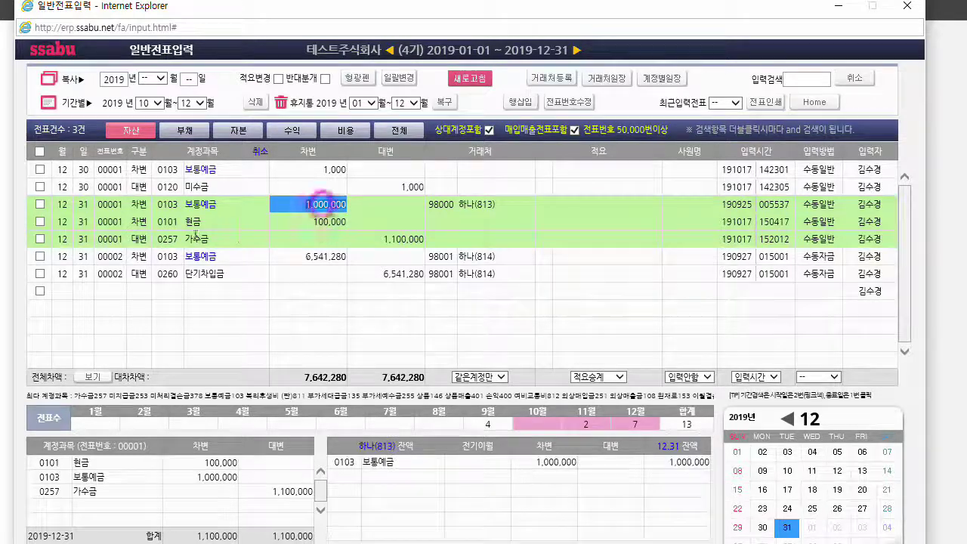
{"action": "left_click", "coordinate": [168, 239]}
{"action": "left_click", "coordinate": [410, 240]}
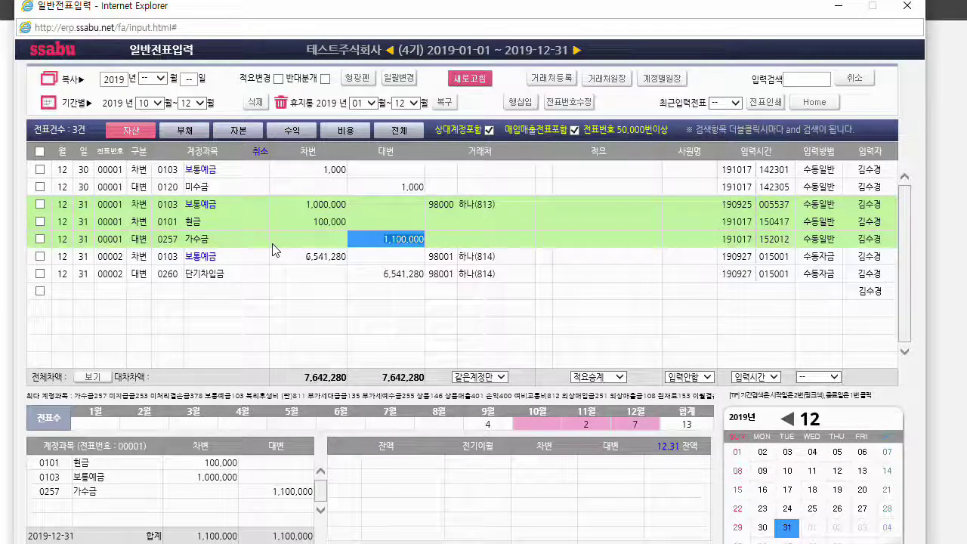
{"action": "left_click", "coordinate": [302, 275]}
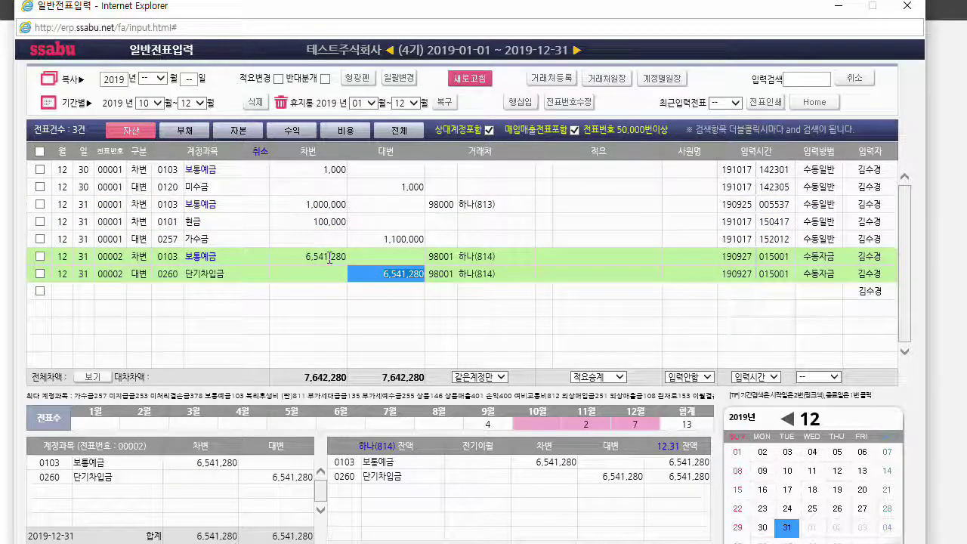
{"action": "left_click", "coordinate": [330, 257]}
{"action": "left_click", "coordinate": [403, 275]}
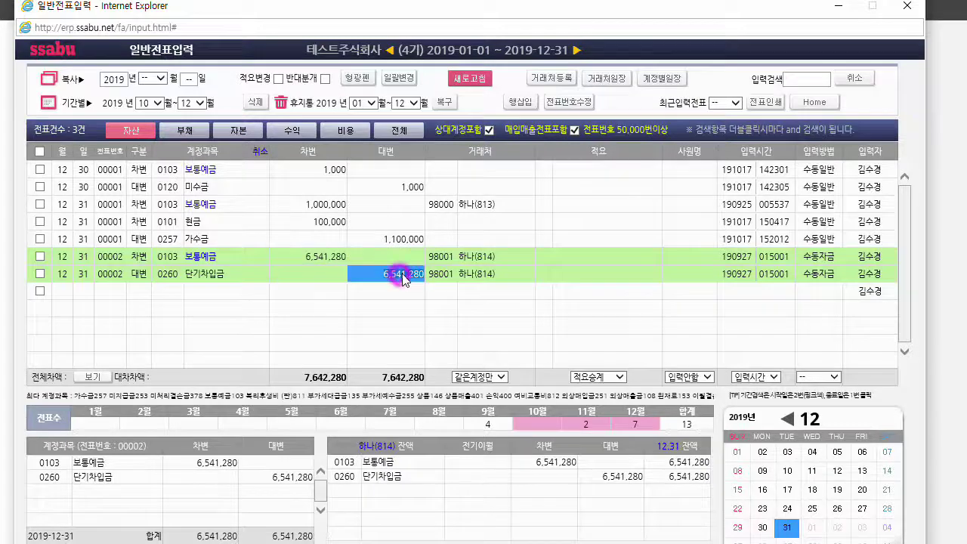
Step: Exclude the counter accounts (상대계정포함) and recheck the debit amounts of the remaining 보통예금 lines
{"action": "left_click", "coordinate": [490, 130]}
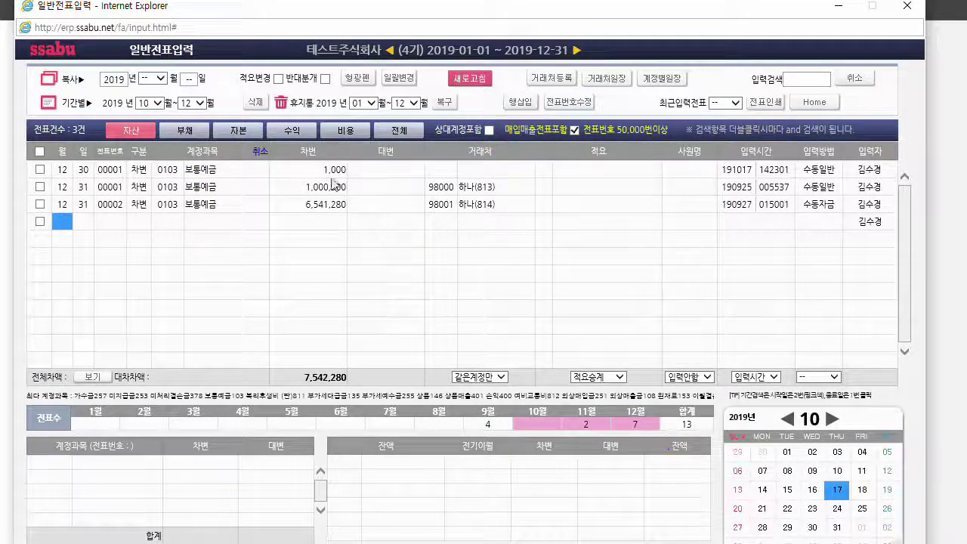
{"action": "left_click", "coordinate": [330, 172]}
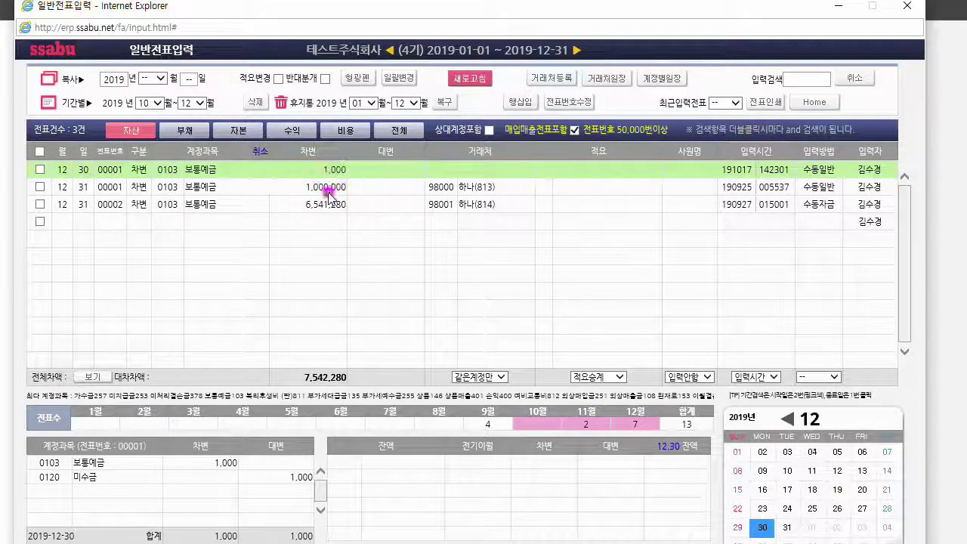
{"action": "left_click", "coordinate": [332, 189]}
{"action": "left_click", "coordinate": [331, 209]}
{"action": "left_click", "coordinate": [326, 188]}
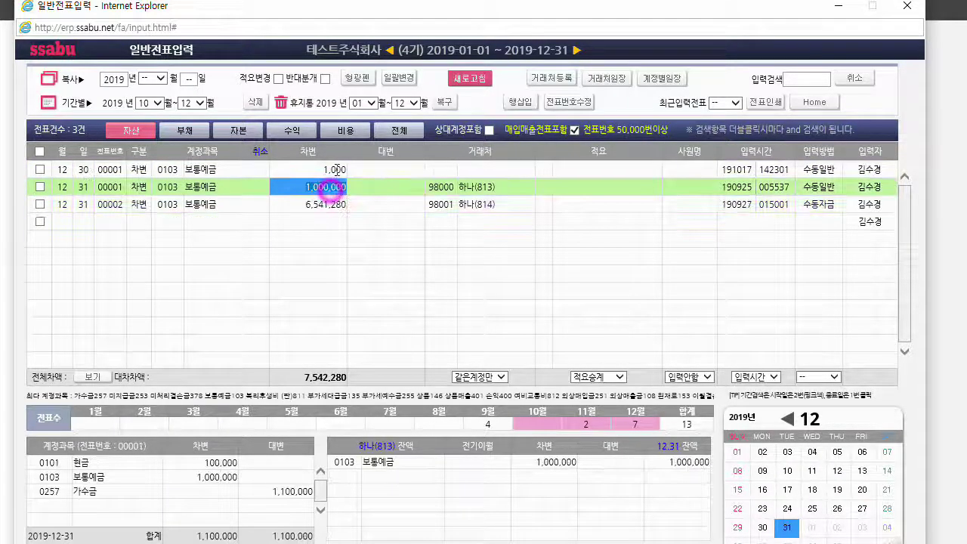
{"action": "left_click", "coordinate": [335, 169]}
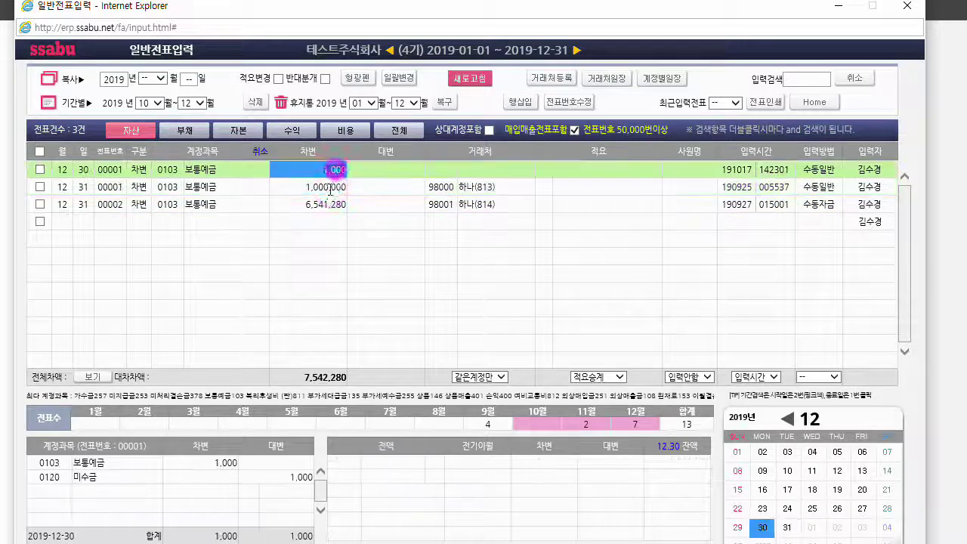
Step: Include the counter accounts (상대계정포함) again and check the 미수금, 현금 and 단기차입금 lines against their 보통예금 vouchers
{"action": "left_click", "coordinate": [489, 130]}
{"action": "left_click", "coordinate": [398, 188]}
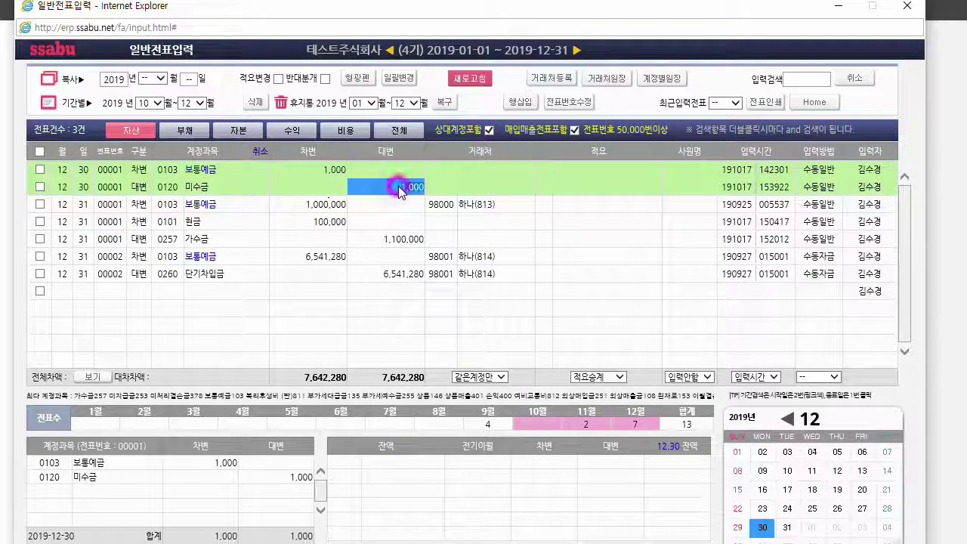
{"action": "left_click", "coordinate": [192, 220]}
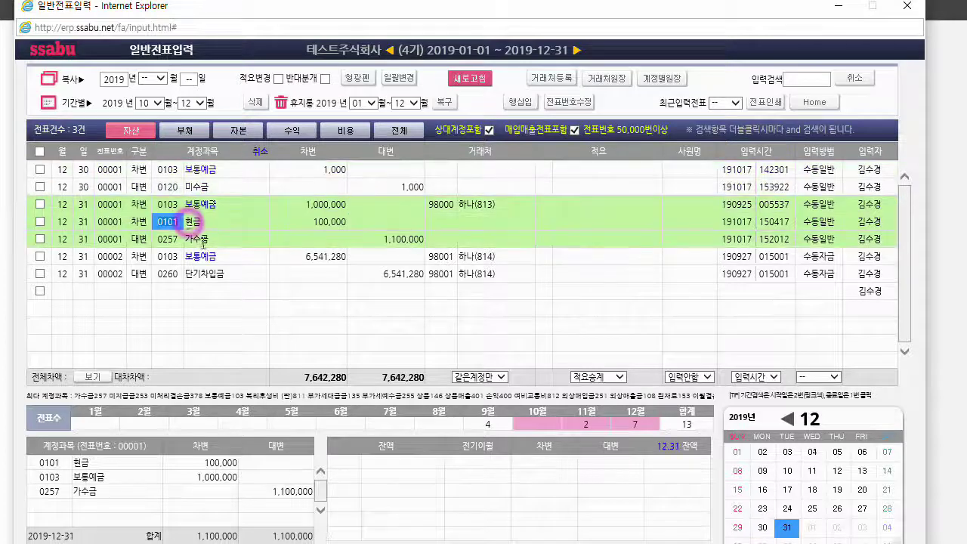
{"action": "left_click", "coordinate": [215, 276]}
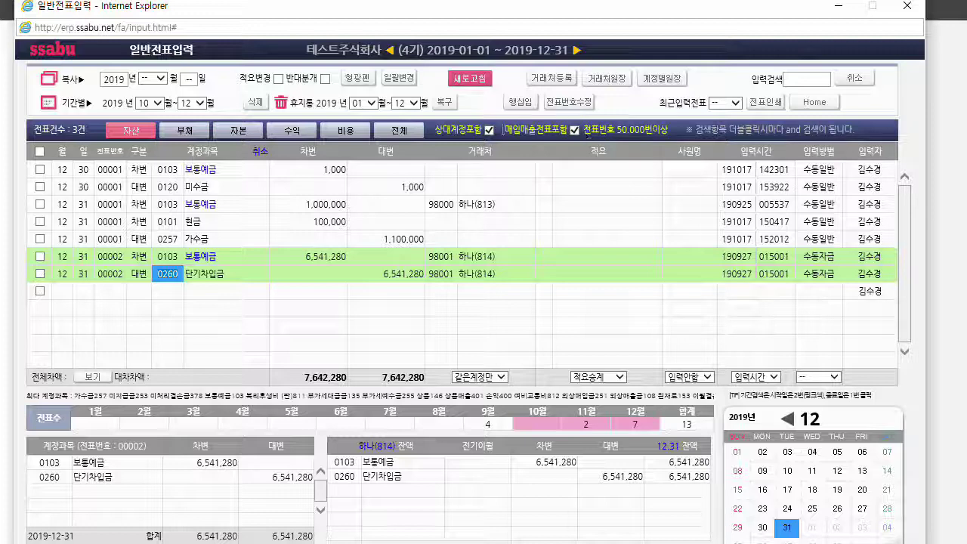
Step: Exclude counter accounts (상대계정포함) and purchase/sales vouchers (매입매출전표포함), then reload the list for all account classes (전체)
{"action": "left_click", "coordinate": [489, 130]}
{"action": "left_click", "coordinate": [575, 130]}
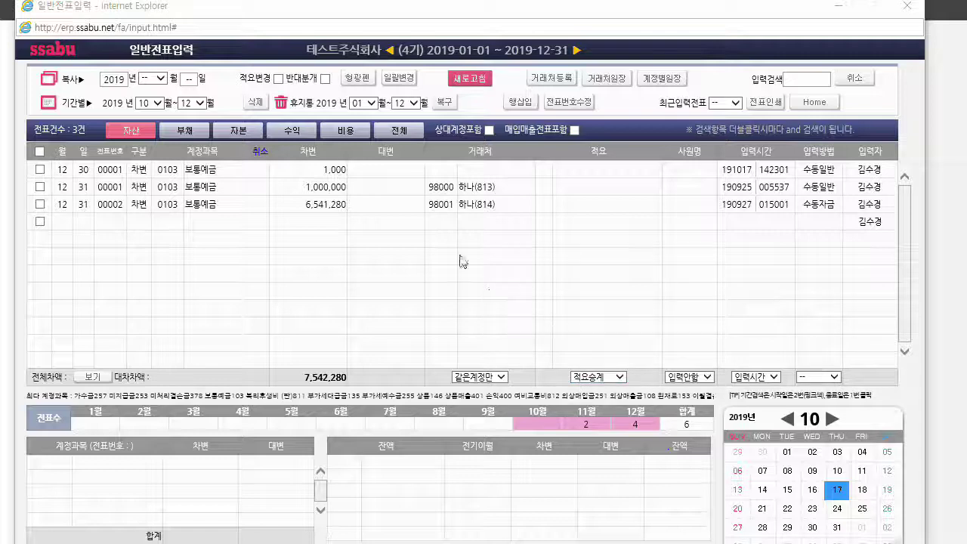
{"action": "left_click", "coordinate": [470, 80]}
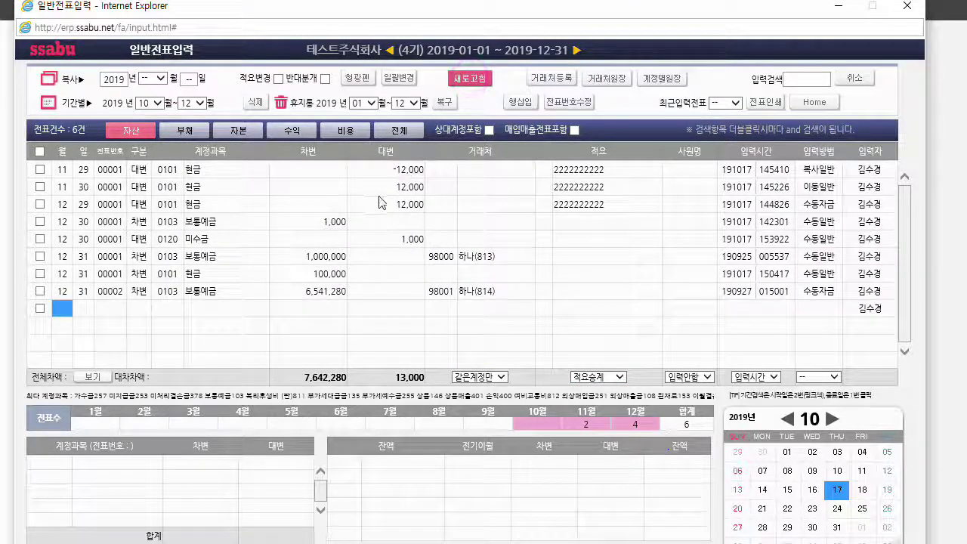
{"action": "left_click", "coordinate": [405, 130]}
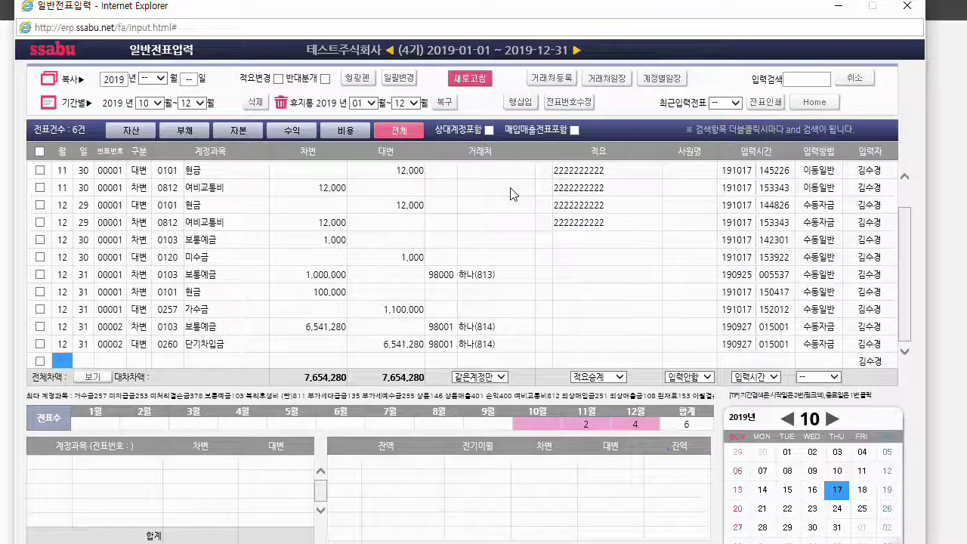
{"action": "key", "text": "F5"}
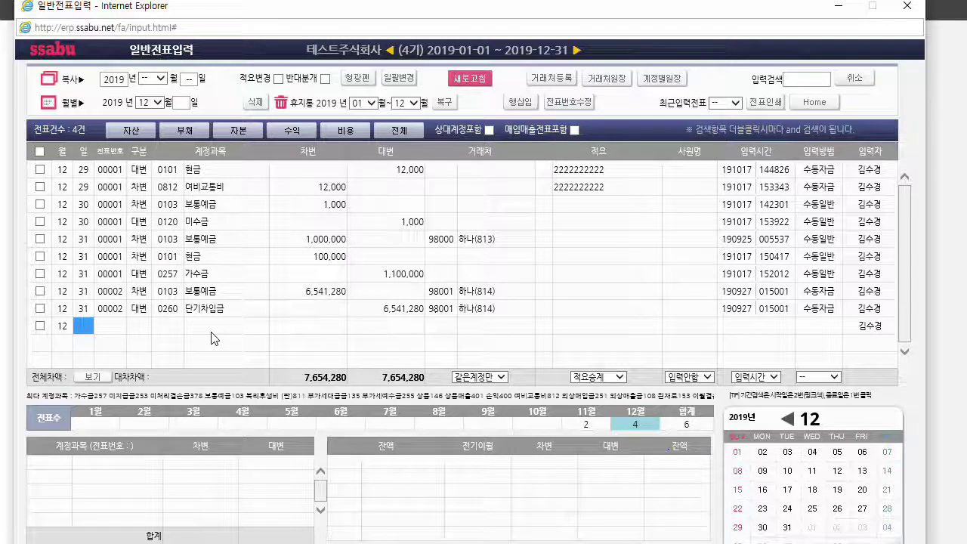
{"action": "type", "text": "31"}
{"action": "key", "text": "Return"}
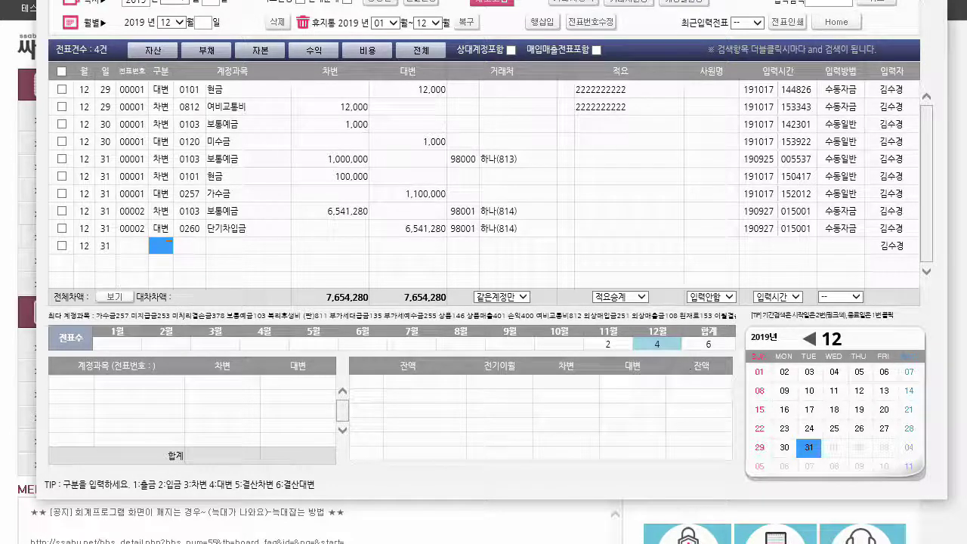
{"action": "left_click", "coordinate": [469, 22]}
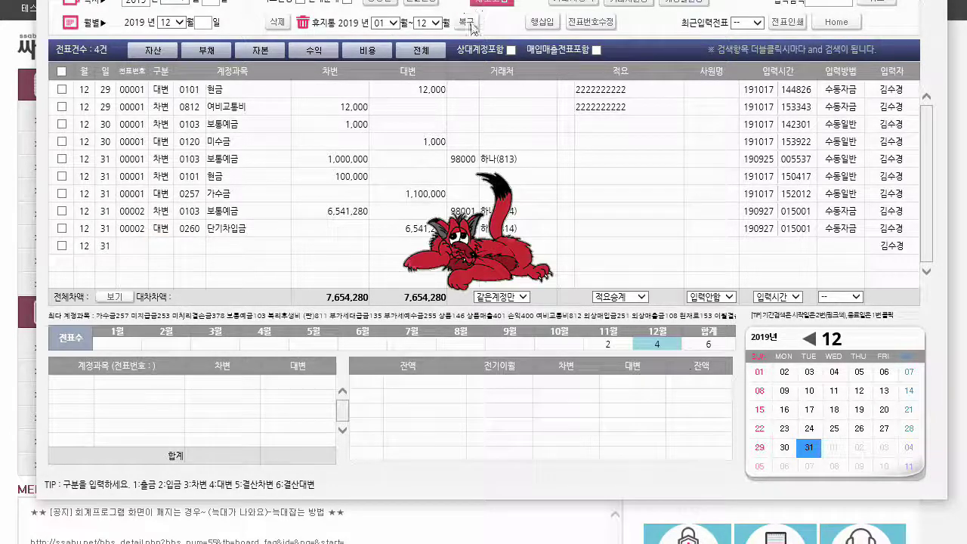
{"action": "type", "text": "25"}
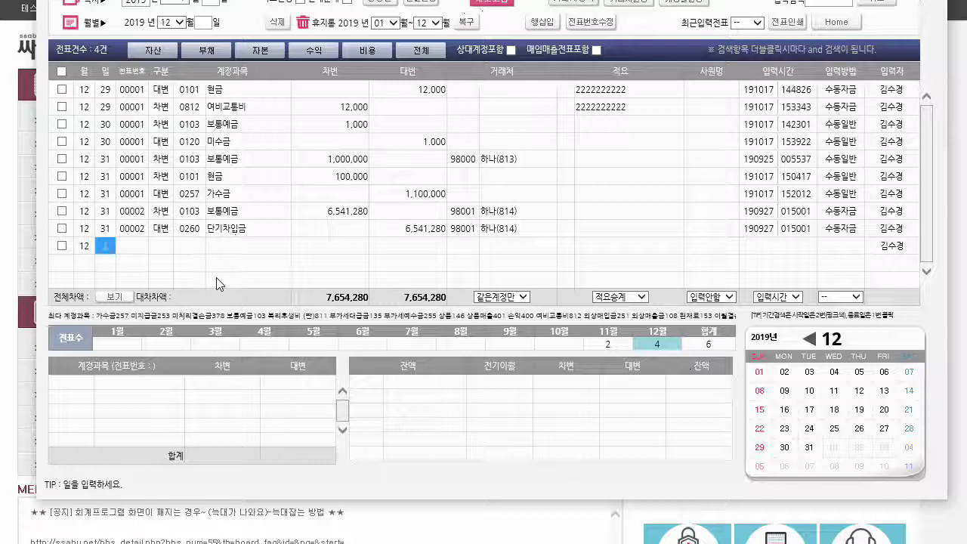
Step: Switch to the October vouchers and start a line dated the 20th with the class 출금
{"action": "left_click", "coordinate": [563, 338]}
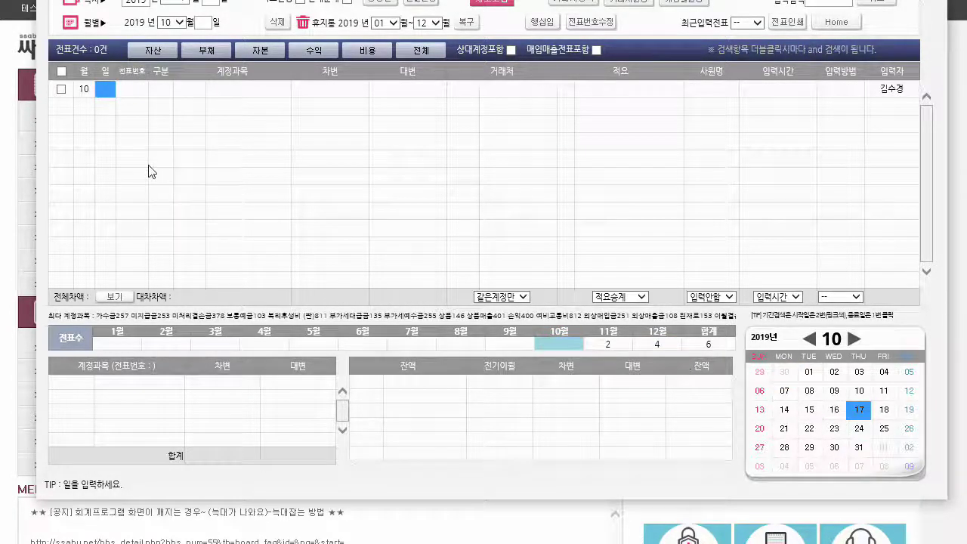
{"action": "type", "text": "20"}
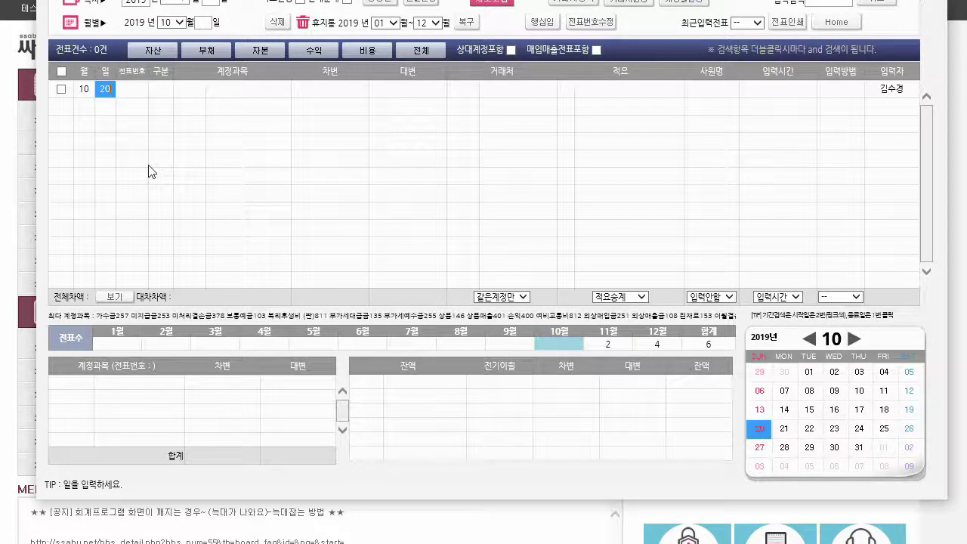
{"action": "key", "text": "Return"}
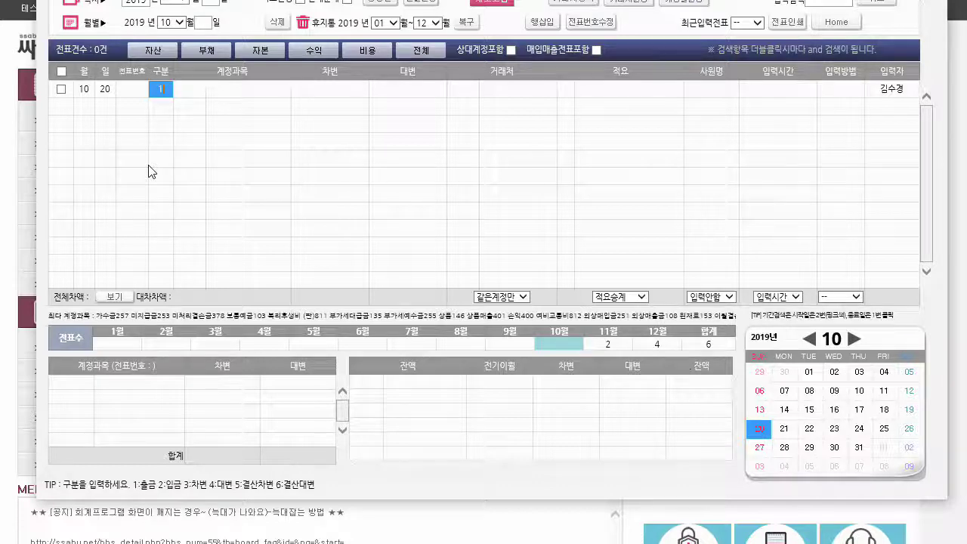
{"action": "key", "text": "Return"}
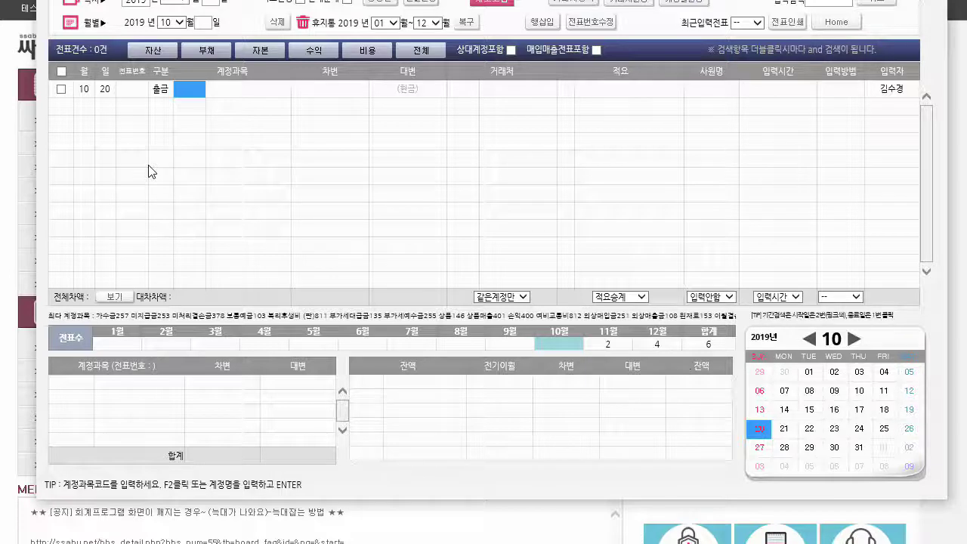
Step: Look up 운반 among the accounts and assign 0824 운반비 to the October 20 line
{"action": "type", "text": "운반"}
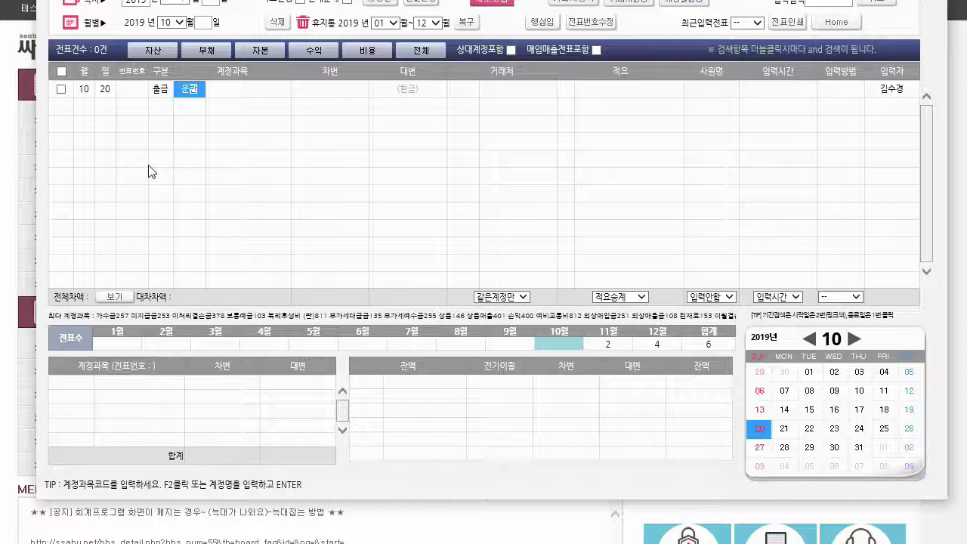
{"action": "key", "text": "Return"}
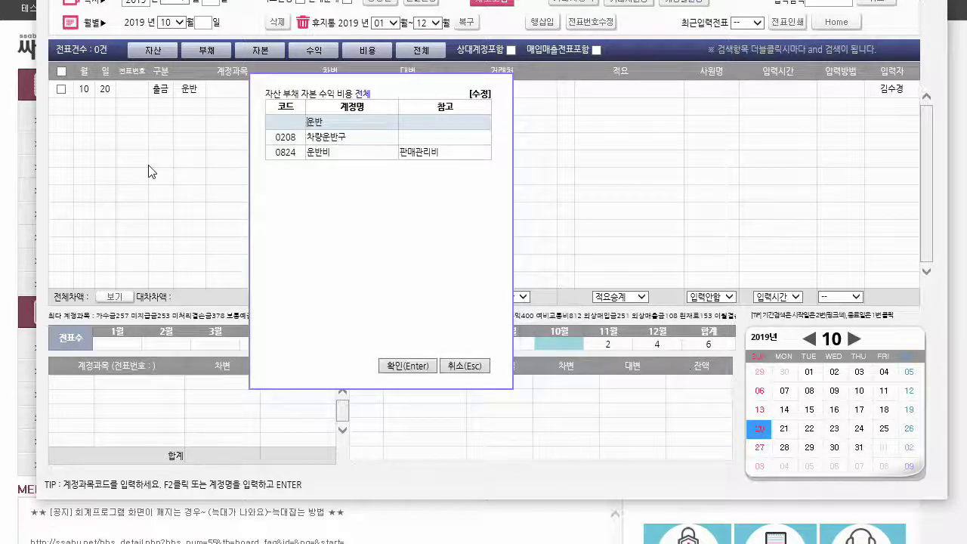
{"action": "key", "text": "Down"}
{"action": "key", "text": "Down"}
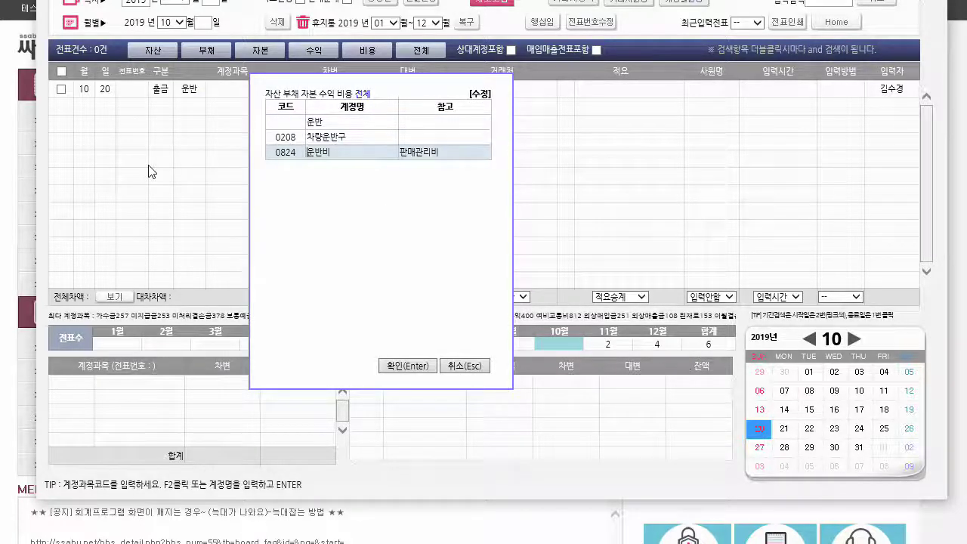
{"action": "key", "text": "Return"}
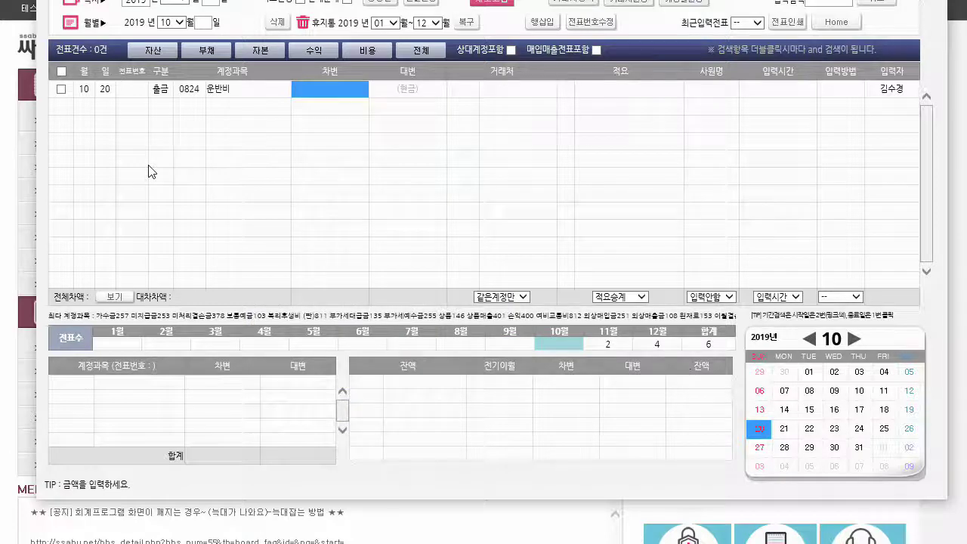
Step: Complete the 운반비 line with a debit of 10,000, no customer, and the description 퀵비용
{"action": "type", "text": "10,000"}
{"action": "key", "text": "Return"}
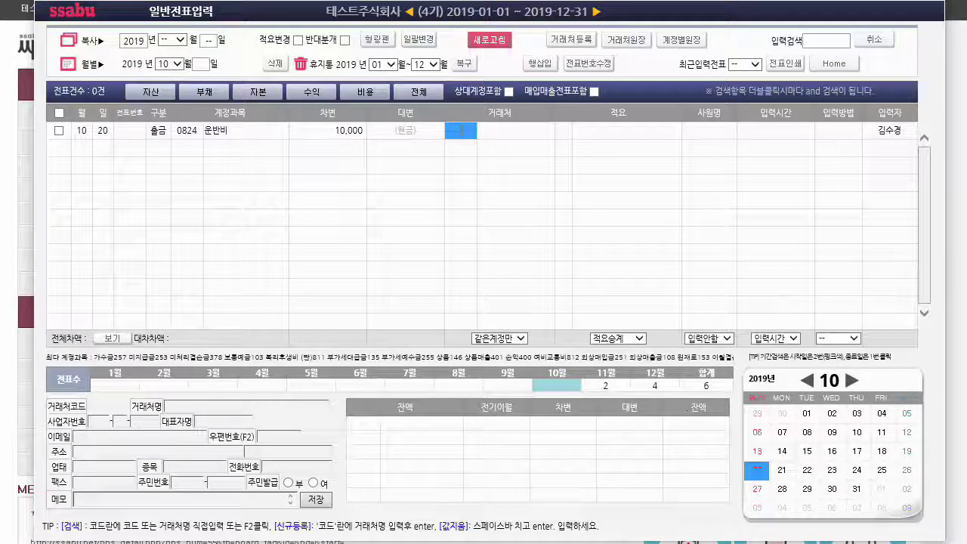
{"action": "key", "text": "Return"}
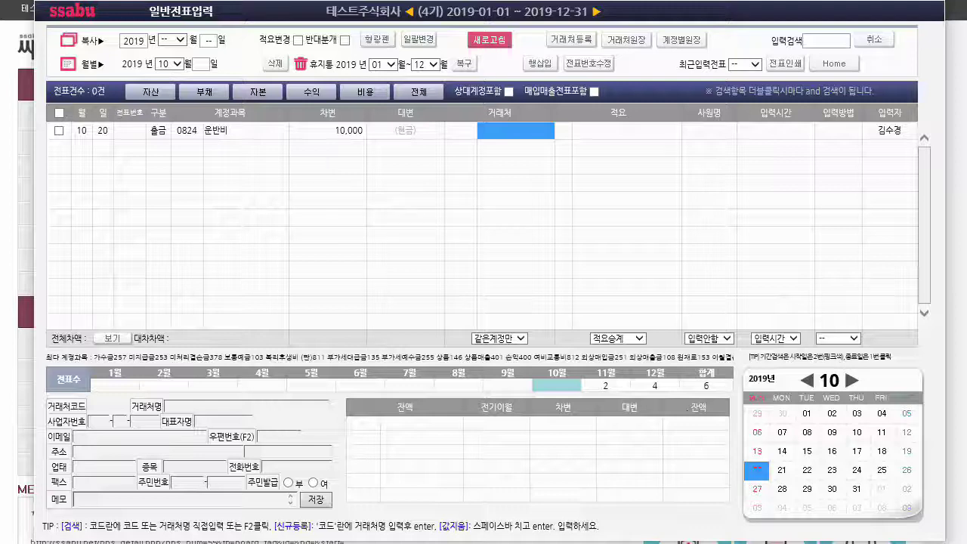
{"action": "key", "text": "Return"}
{"action": "key", "text": "Return"}
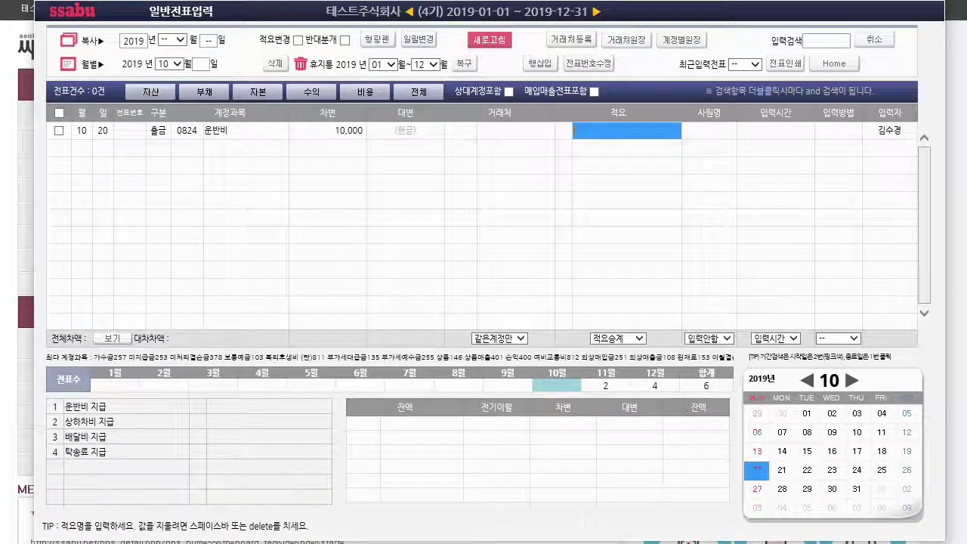
{"action": "type", "text": "워ㅂ"}
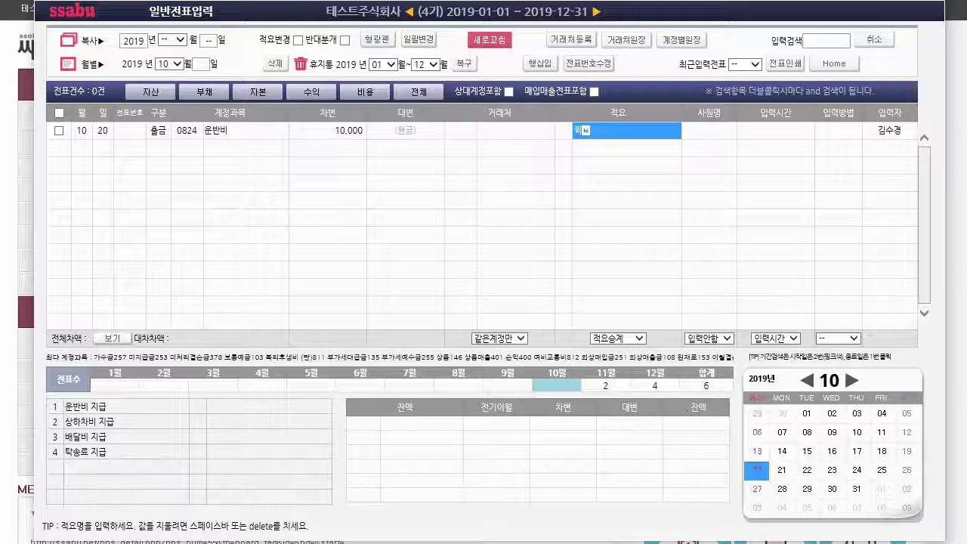
{"action": "type", "text": "ㅣ용"}
{"action": "key", "text": "Return"}
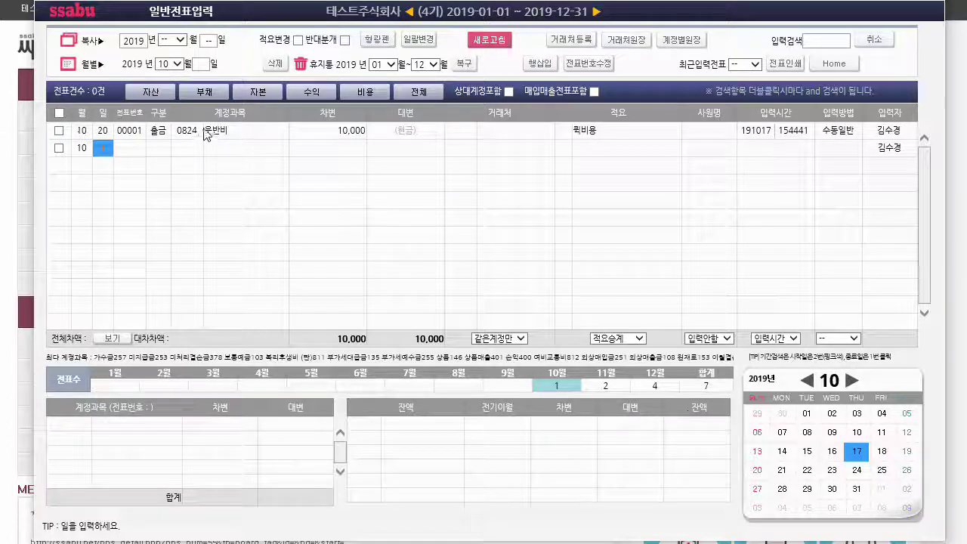
Step: Check the October 20 withdrawal line against the 현금 credit and 운반비 debit in its journal breakdown
{"action": "left_click", "coordinate": [159, 130]}
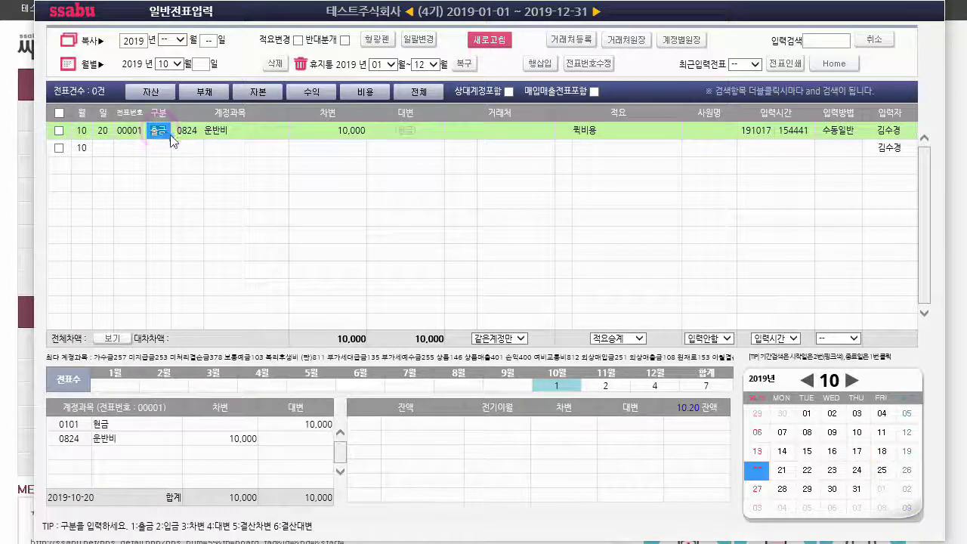
{"action": "left_click", "coordinate": [354, 132]}
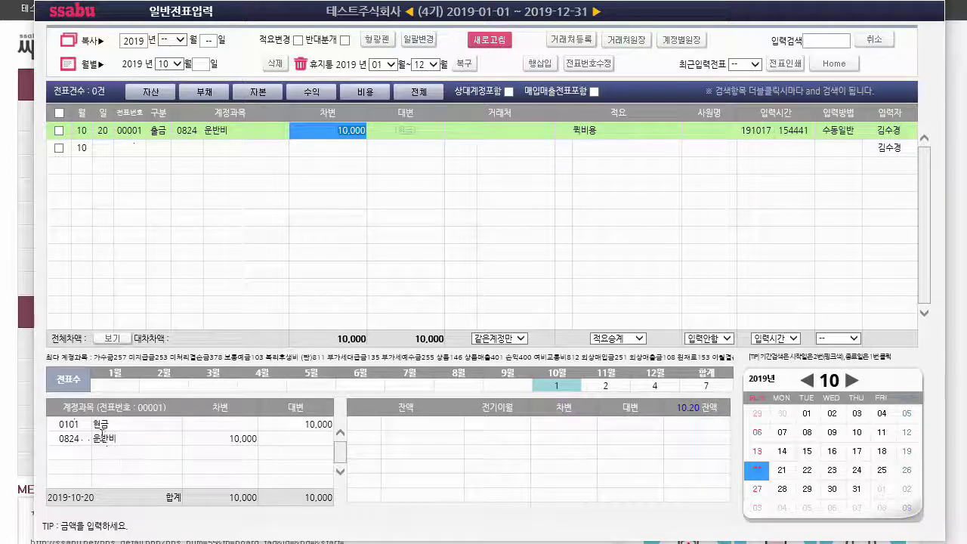
{"action": "left_click", "coordinate": [313, 423]}
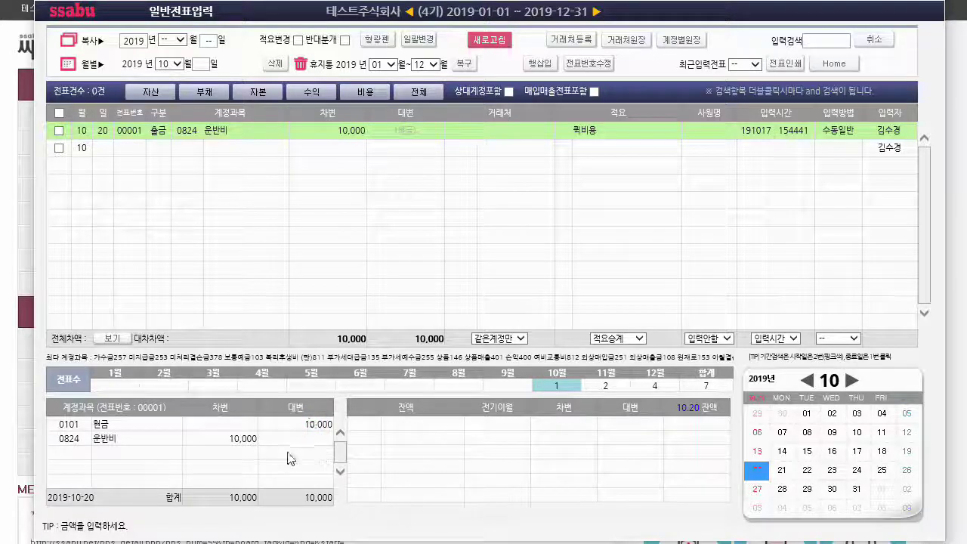
{"action": "left_click", "coordinate": [231, 440]}
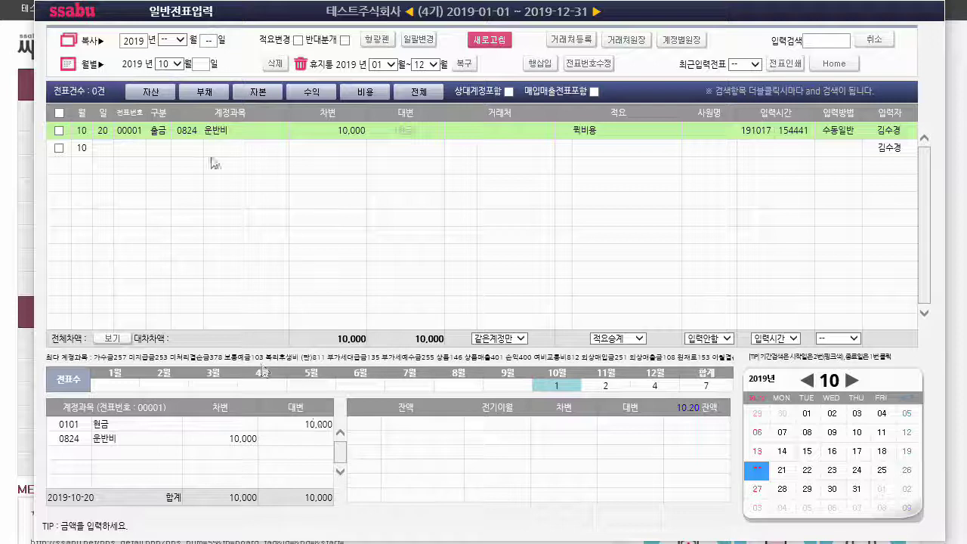
{"action": "left_click", "coordinate": [157, 132]}
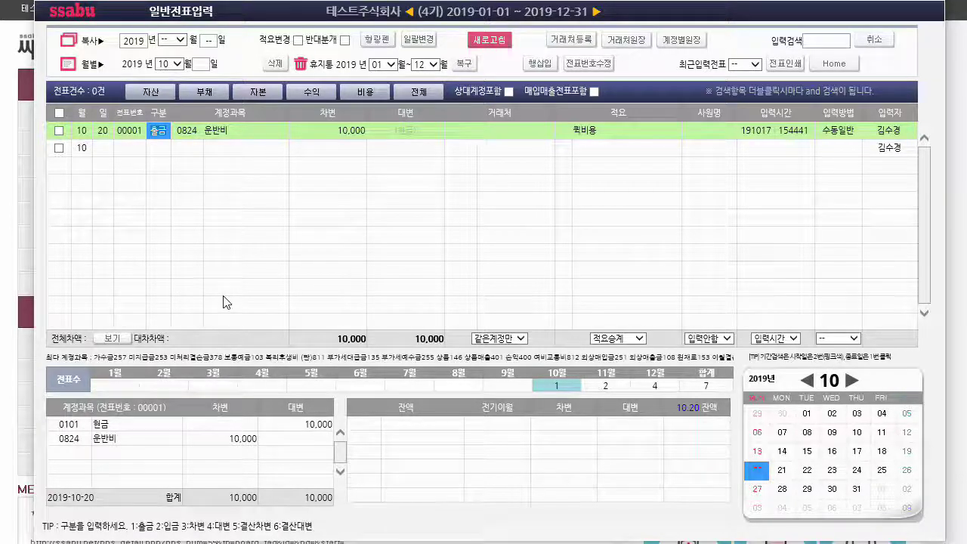
Step: Start a second October line dated the 21st with the class 입금
{"action": "left_click", "coordinate": [100, 148]}
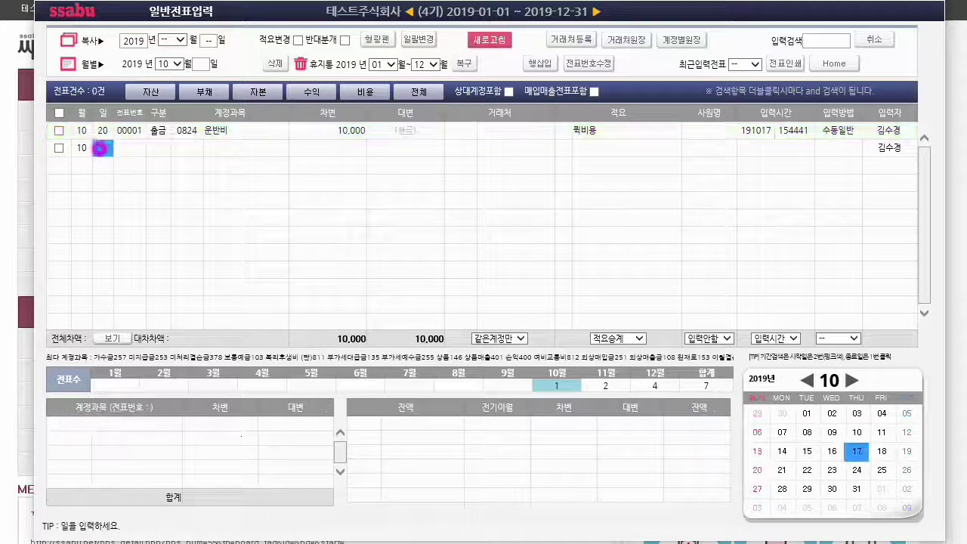
{"action": "type", "text": "21"}
{"action": "key", "text": "Return"}
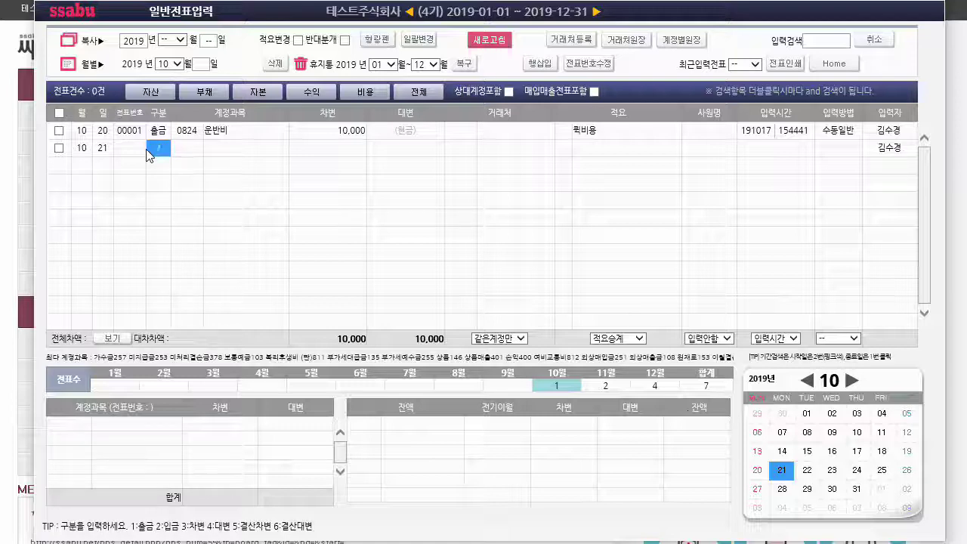
{"action": "type", "text": "2"}
{"action": "key", "text": "Return"}
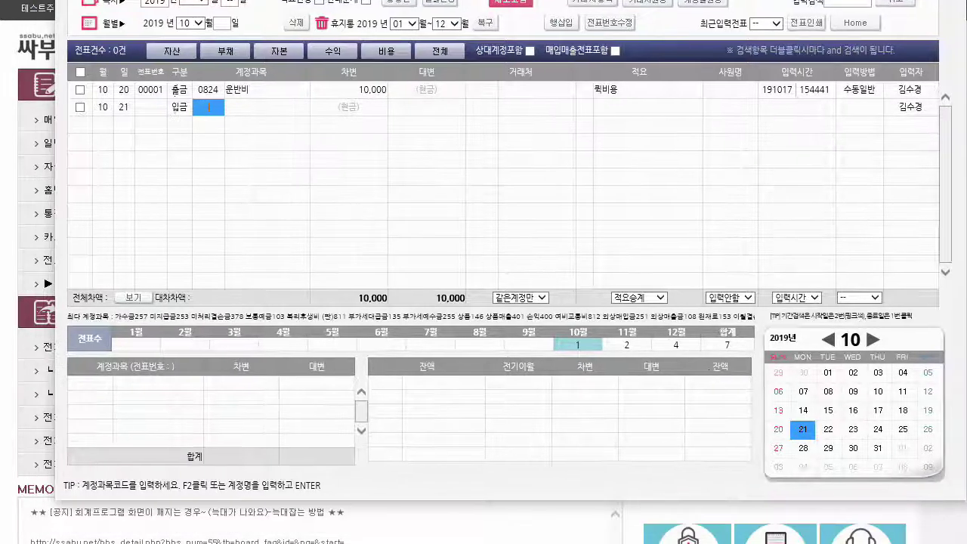
Step: Show the monthly voucher count summary (전표수) and open October's 매출전표 from it in 매입매출전표입력
{"action": "left_click", "coordinate": [85, 341]}
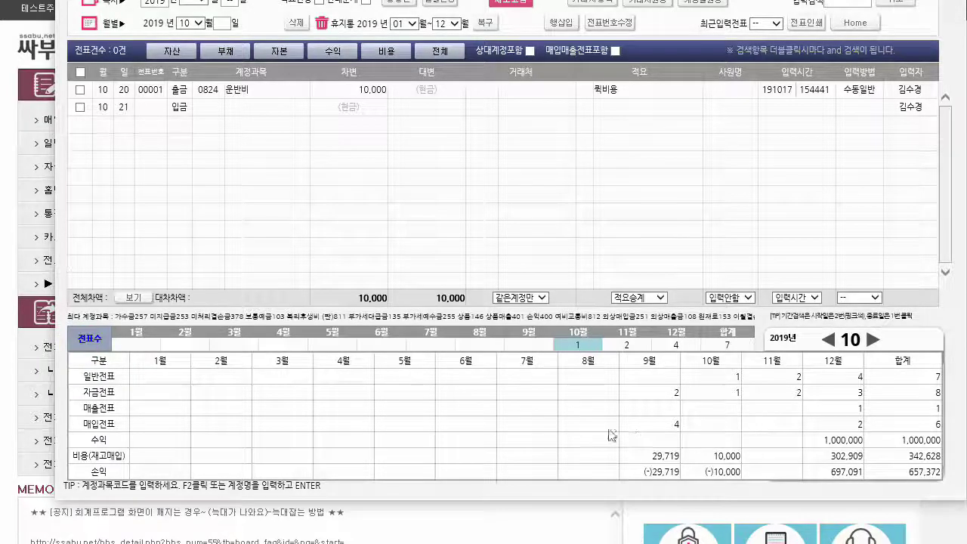
{"action": "left_click", "coordinate": [735, 409]}
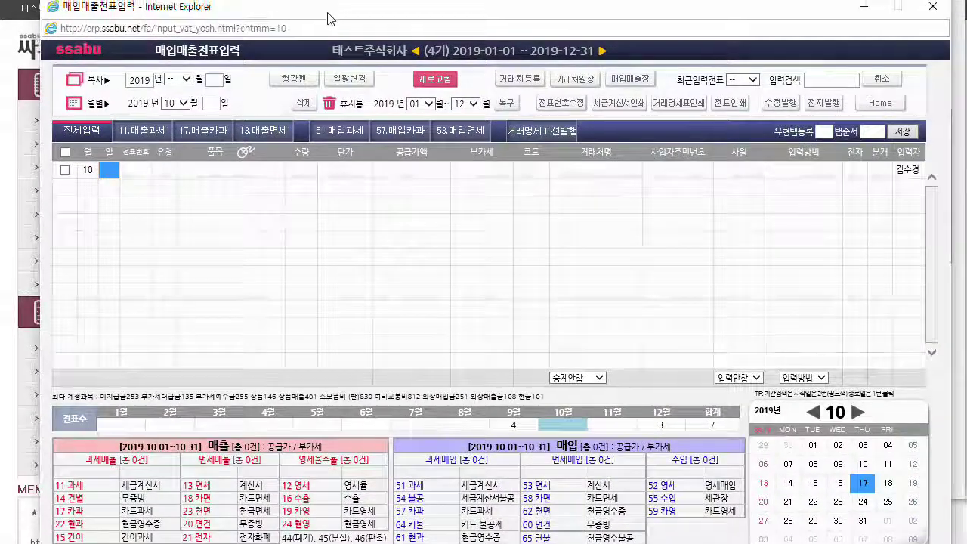
{"action": "left_click_drag", "start_coordinate": [327, 7], "coordinate": [357, 17]}
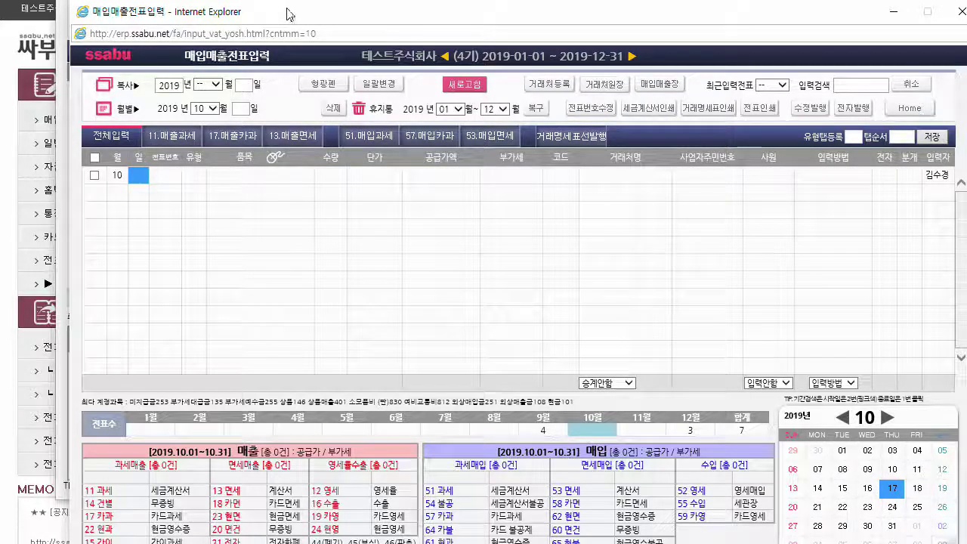
{"action": "left_click_drag", "start_coordinate": [286, 11], "coordinate": [280, 0]}
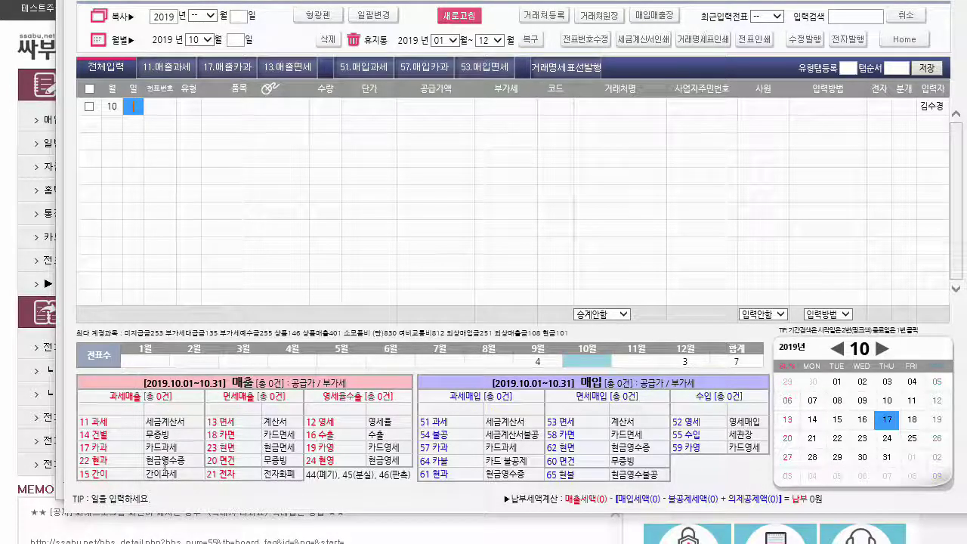
{"action": "double_click", "coordinate": [157, 435]}
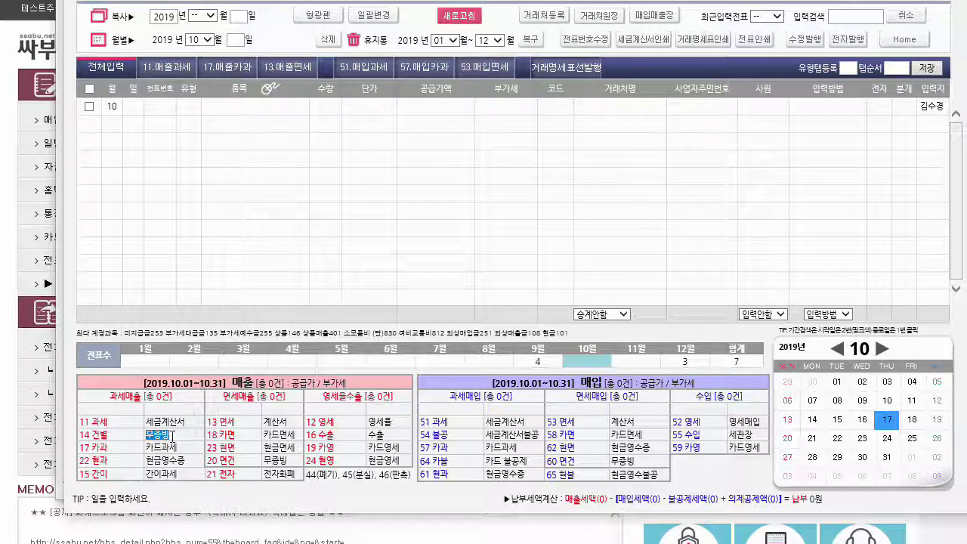
{"action": "left_click", "coordinate": [133, 107]}
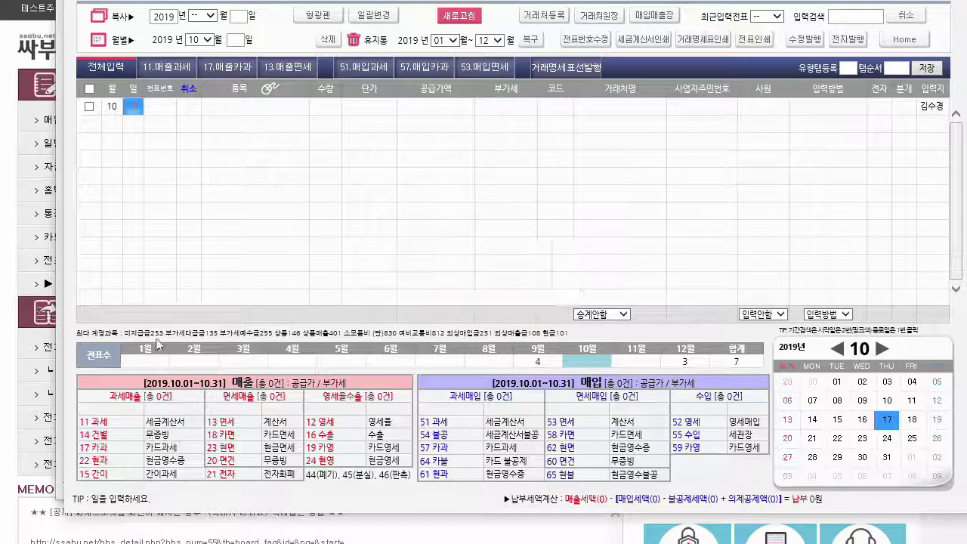
{"action": "left_click", "coordinate": [132, 106]}
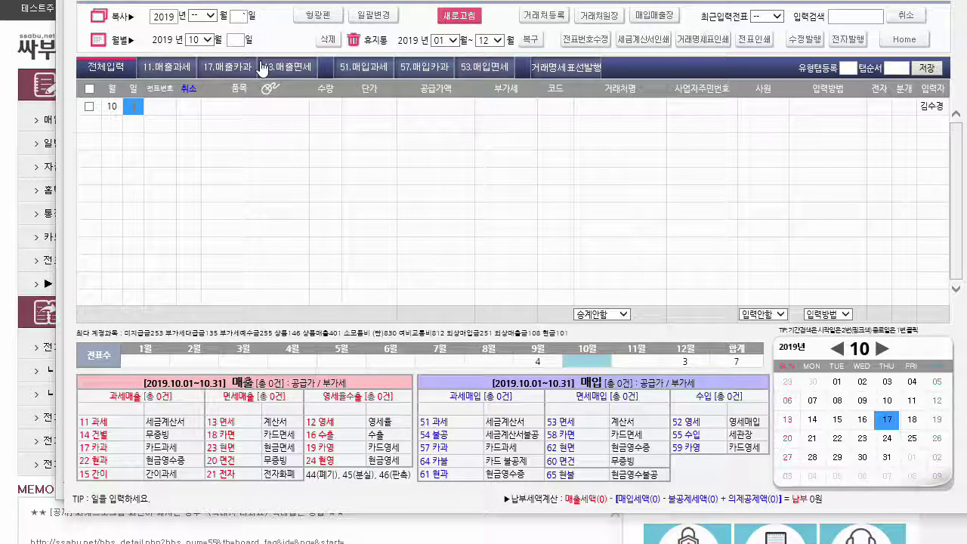
{"action": "type", "text": "30"}
{"action": "key", "text": "Return"}
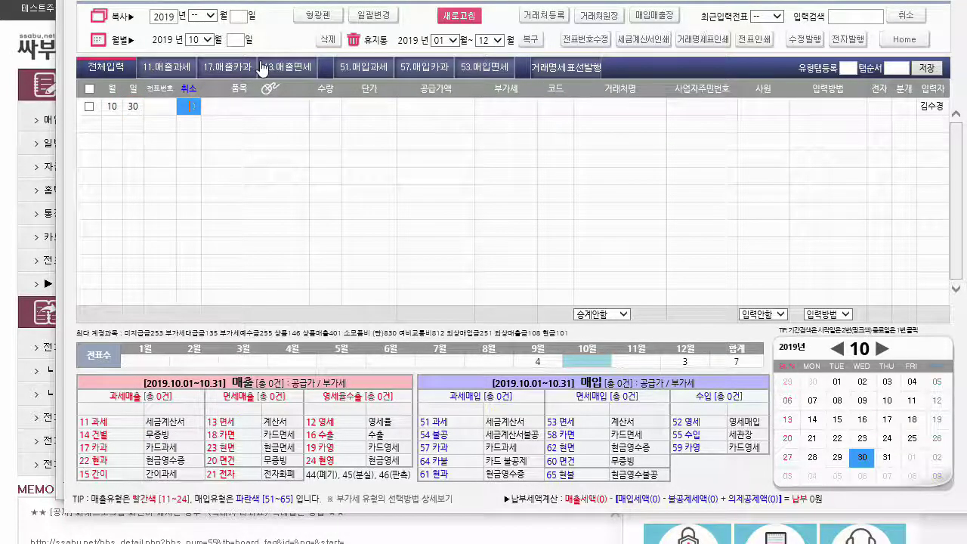
{"action": "key", "text": "Escape"}
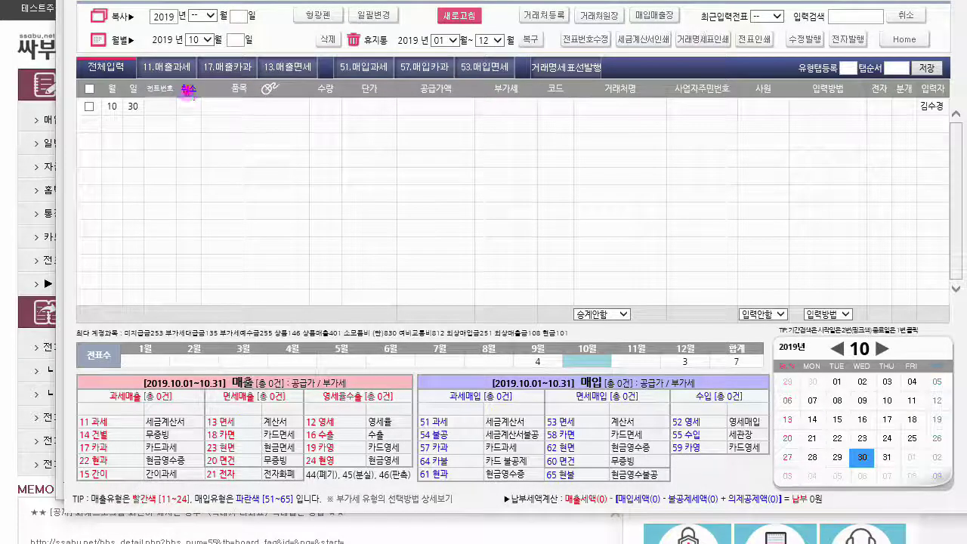
Step: Start the October sales line dated the 20th with the type 14 건별
{"action": "type", "text": "20"}
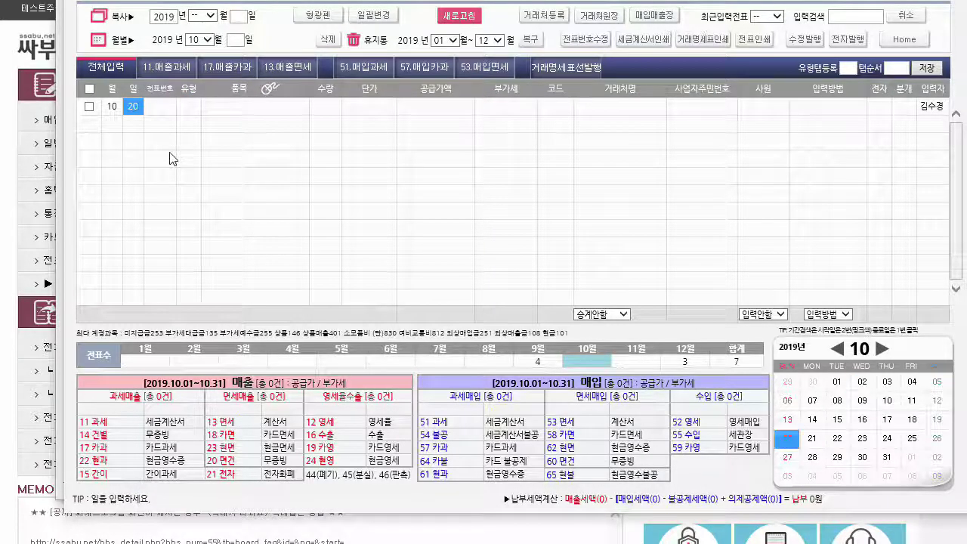
{"action": "key", "text": "Return"}
{"action": "type", "text": "14"}
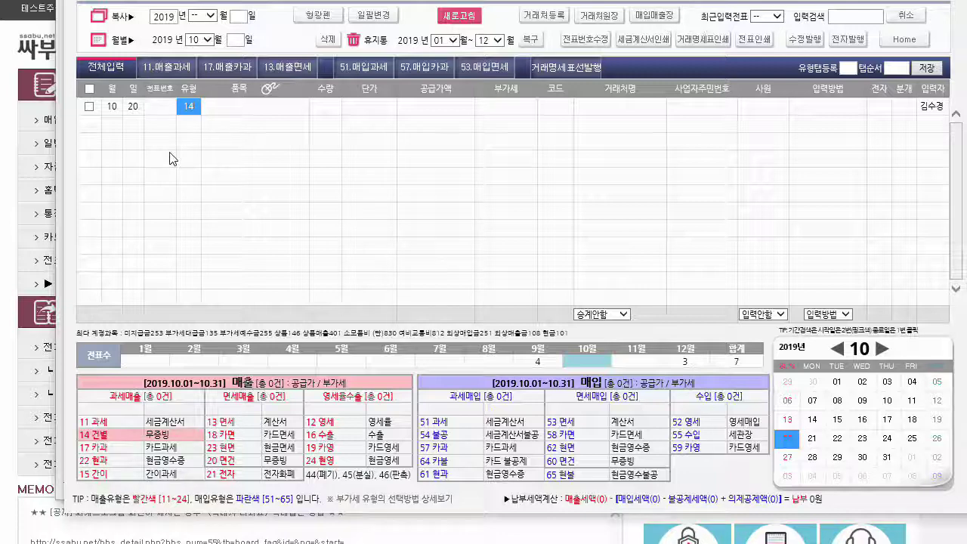
{"action": "key", "text": "Return"}
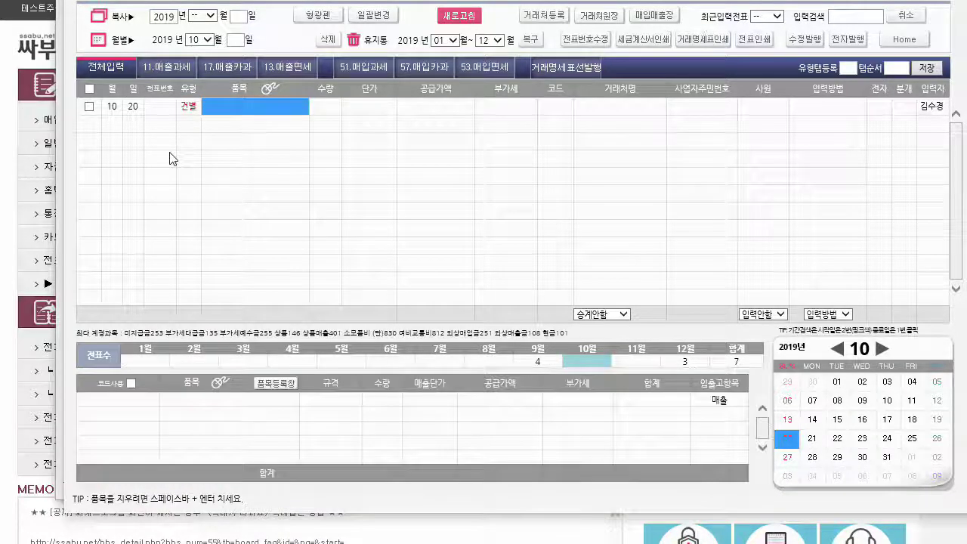
Step: Enter the item 222222 and the amount 50,000, leaving quantity and unit price blank, and review the split into 공급가액 and 부가세
{"action": "type", "text": "222222"}
{"action": "key", "text": "Return"}
{"action": "key", "text": "Return"}
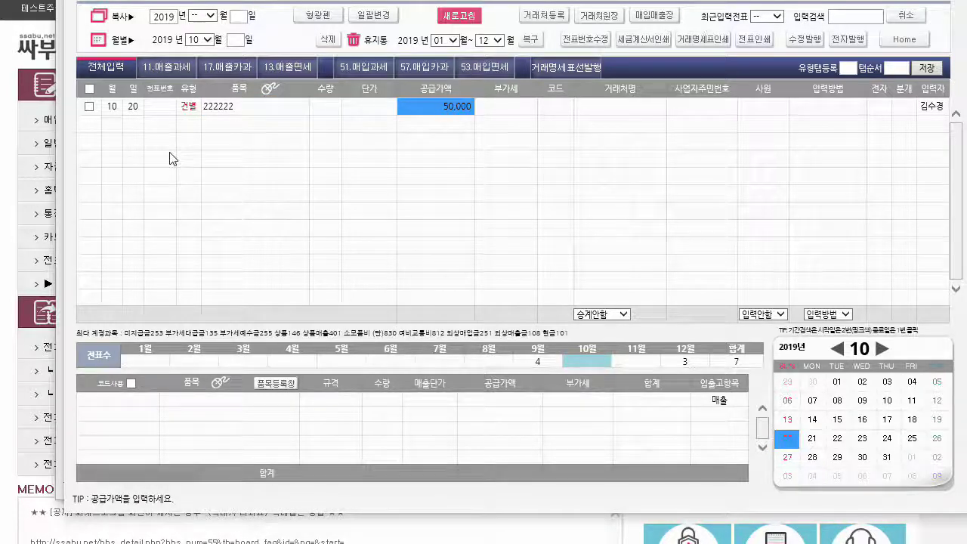
{"action": "key", "text": "Return"}
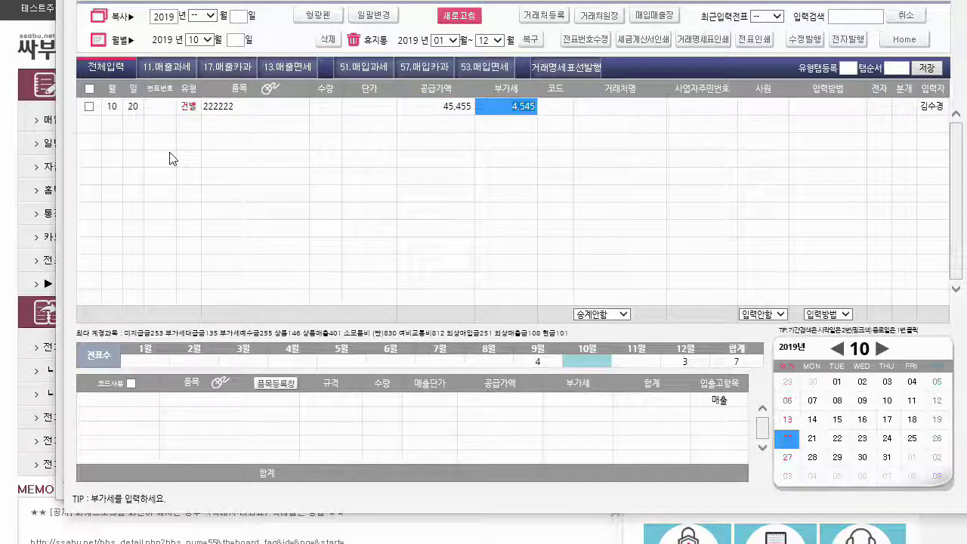
{"action": "left_click", "coordinate": [451, 111]}
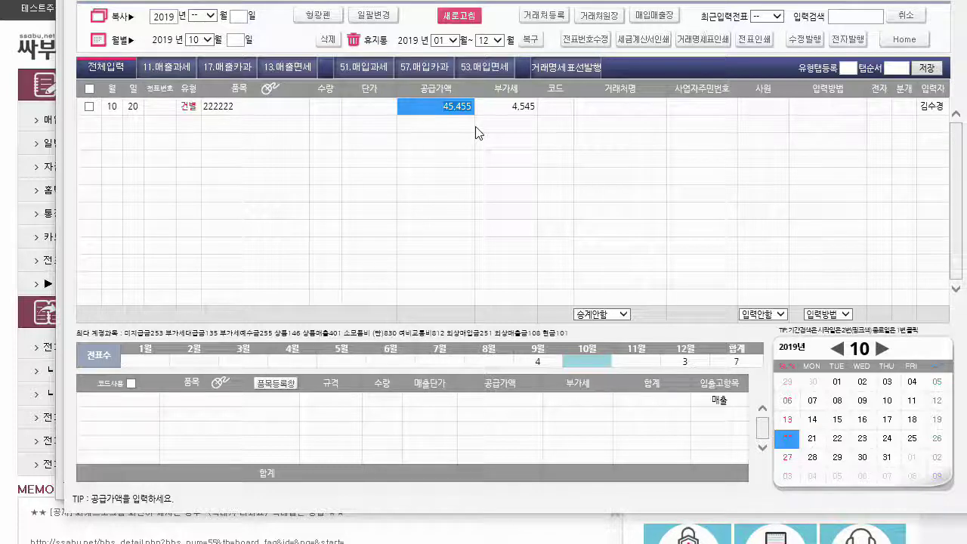
{"action": "left_click", "coordinate": [508, 107]}
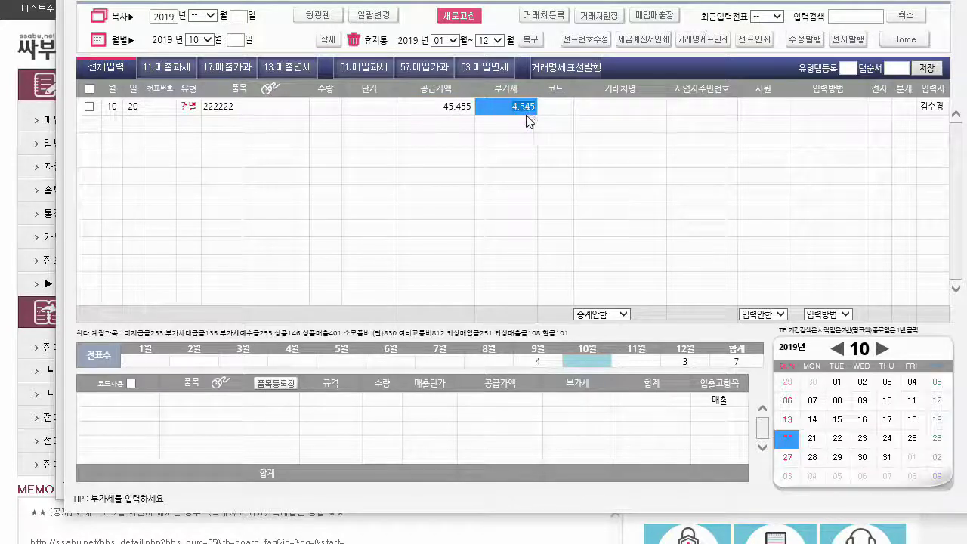
Step: Leave the customer blank and save the sales line with the journal type 1 현금
{"action": "left_click", "coordinate": [549, 106]}
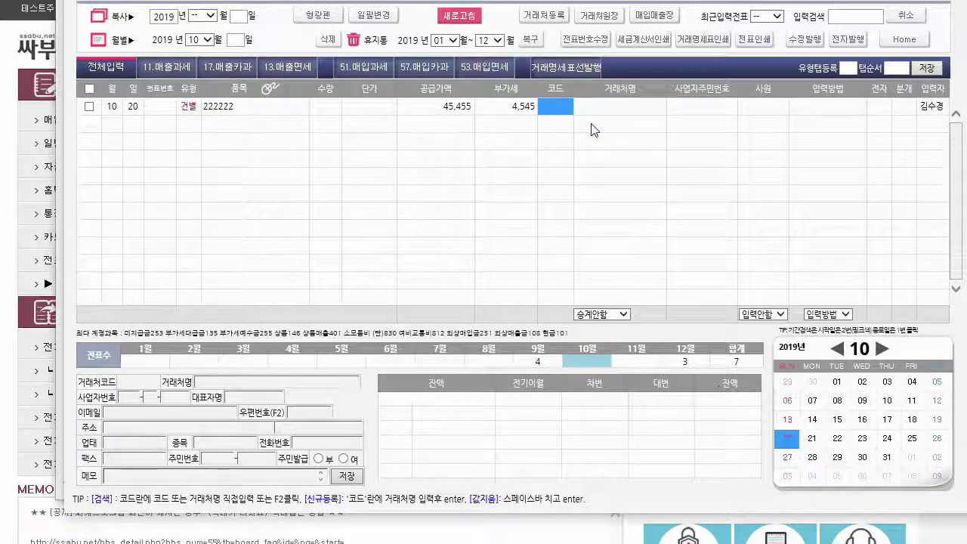
{"action": "key", "text": "Return"}
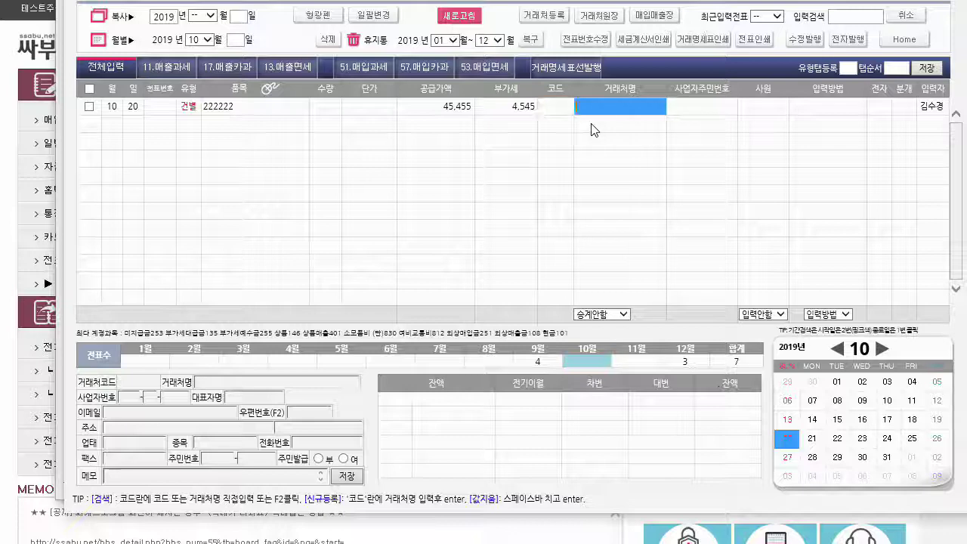
{"action": "key", "text": "Return"}
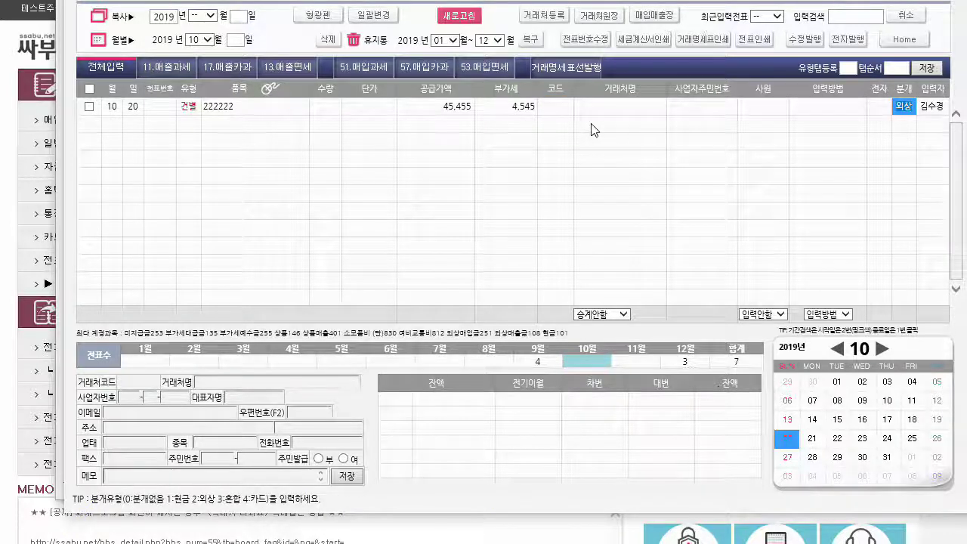
{"action": "type", "text": "1"}
{"action": "key", "text": "Return"}
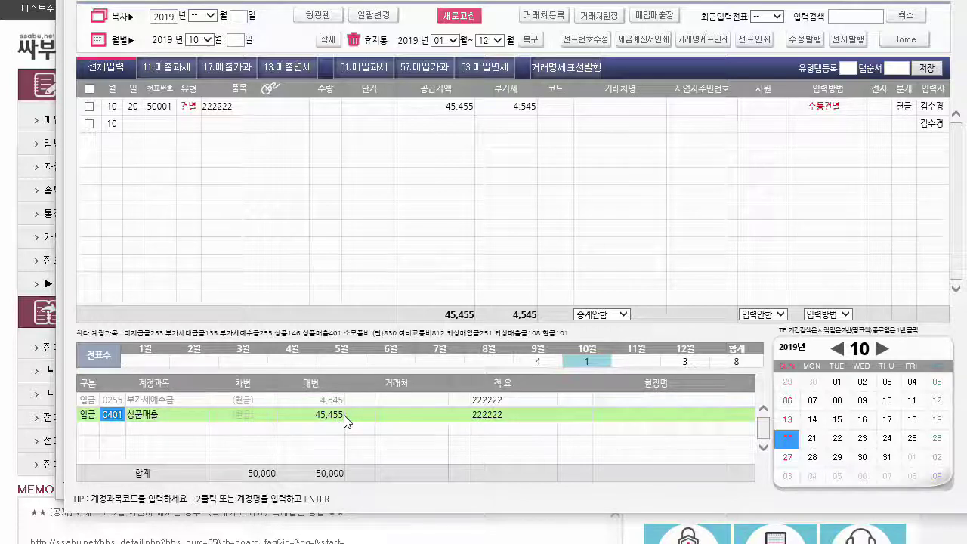
Step: Review the saved 건별 sales line and close 매입매출전표입력 to return to 일반전표입력
{"action": "left_click", "coordinate": [519, 106]}
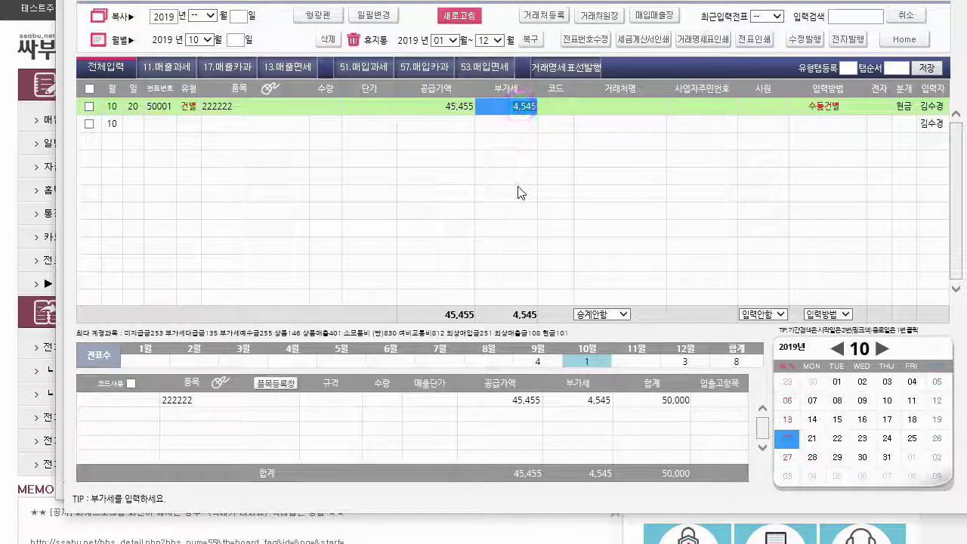
{"action": "scroll", "coordinate": [518, 192], "scroll_direction": "up", "scroll_amount": 1}
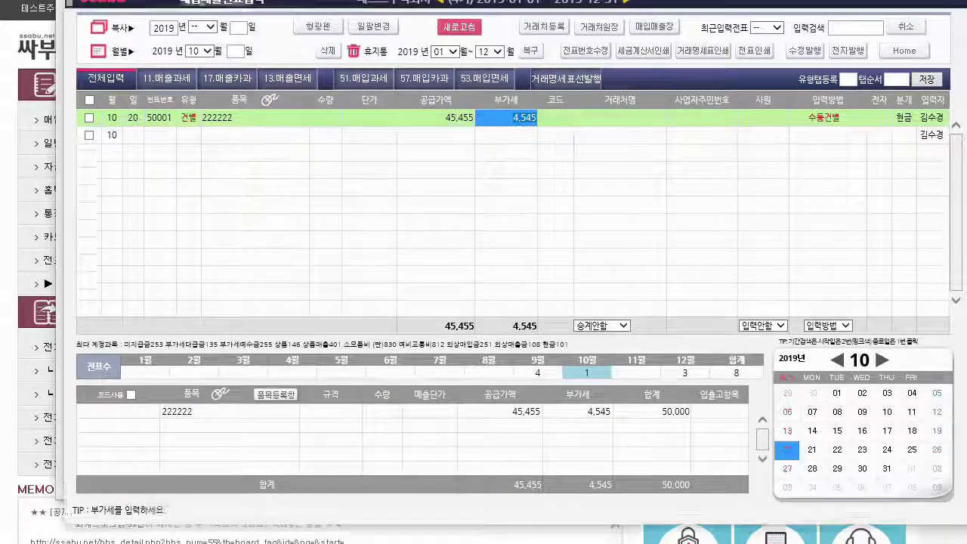
{"action": "left_click_drag", "start_coordinate": [598, 1], "coordinate": [591, 28]}
{"action": "left_click", "coordinate": [164, 71]}
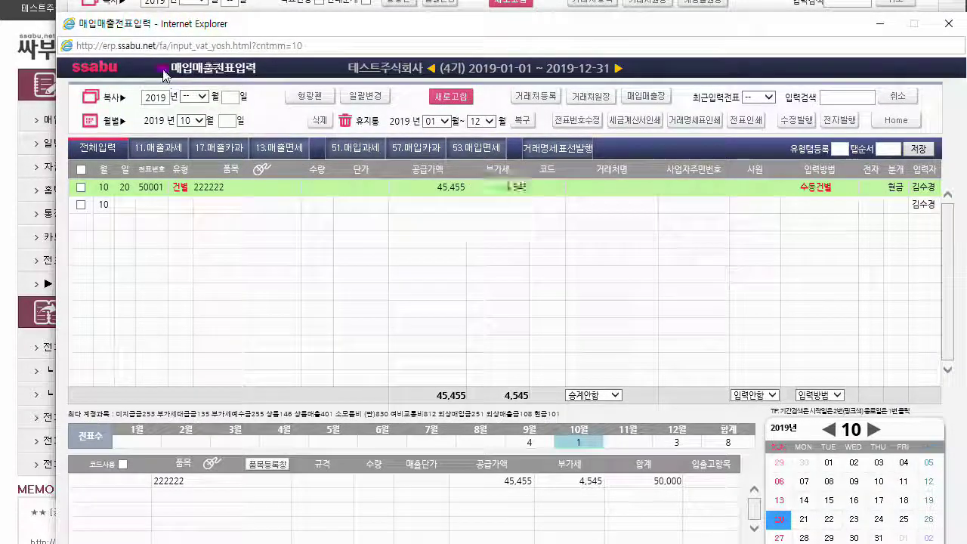
{"action": "left_click_drag", "start_coordinate": [164, 71], "coordinate": [258, 72]}
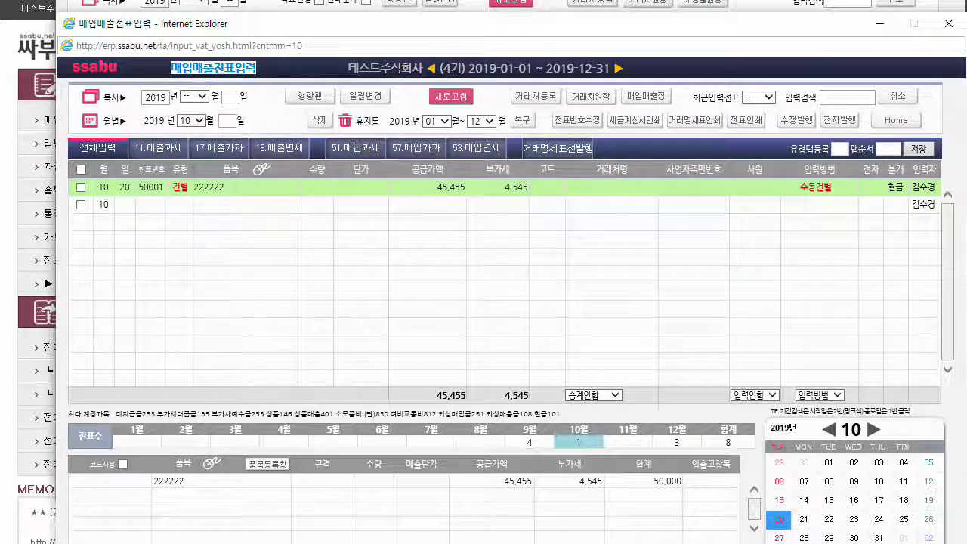
{"action": "left_click", "coordinate": [948, 27]}
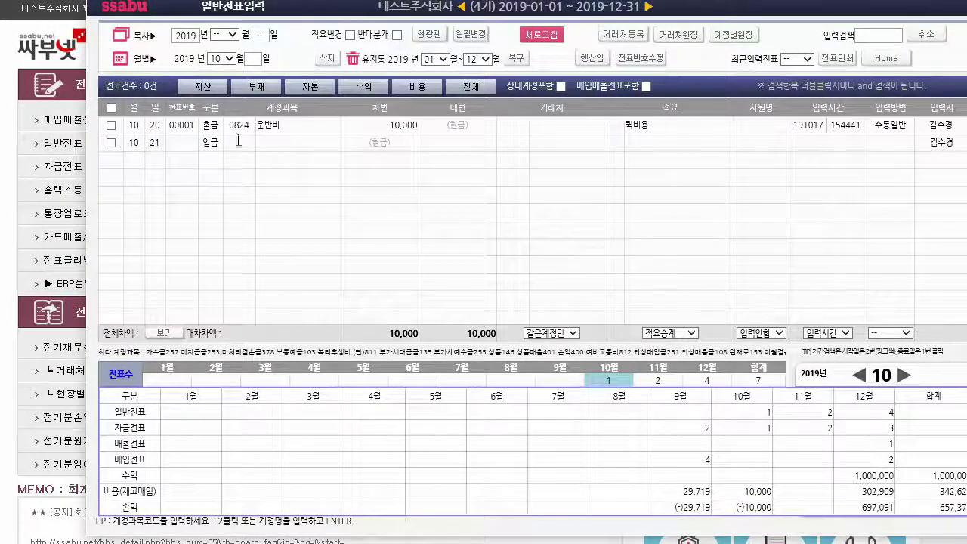
Step: Look up 매출 among the 수익 accounts and assign 0401 상품매출 to the October 21 deposit line
{"action": "left_click", "coordinate": [211, 142]}
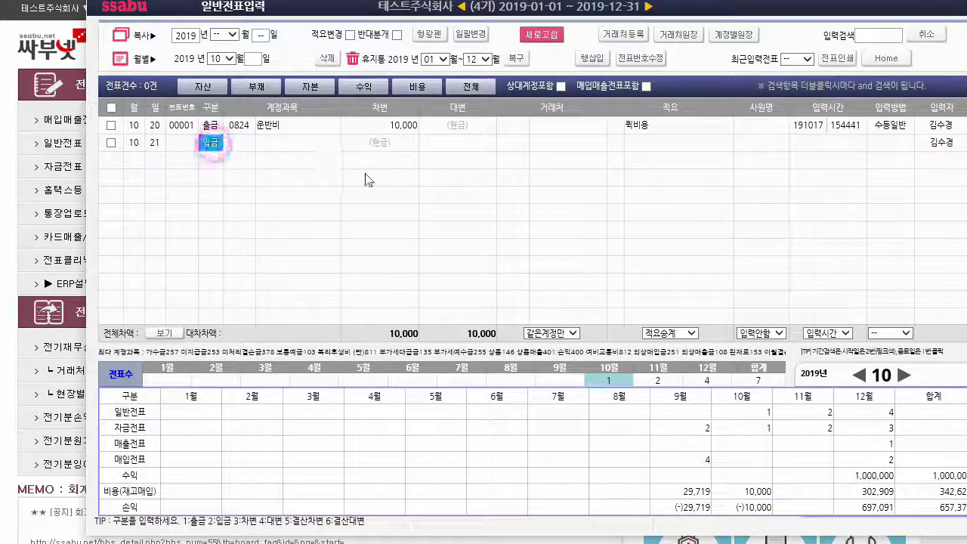
{"action": "left_click", "coordinate": [247, 142]}
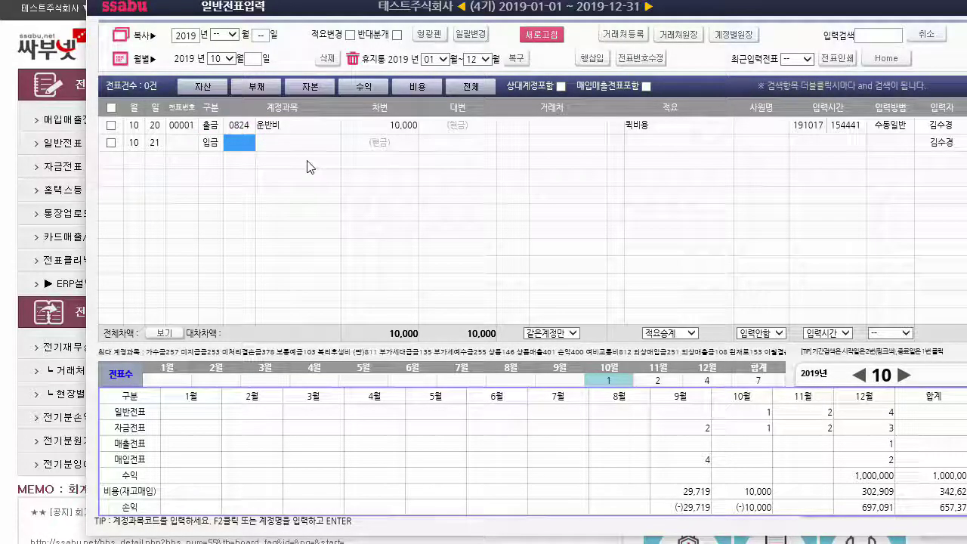
{"action": "type", "text": "매출"}
{"action": "key", "text": "Return"}
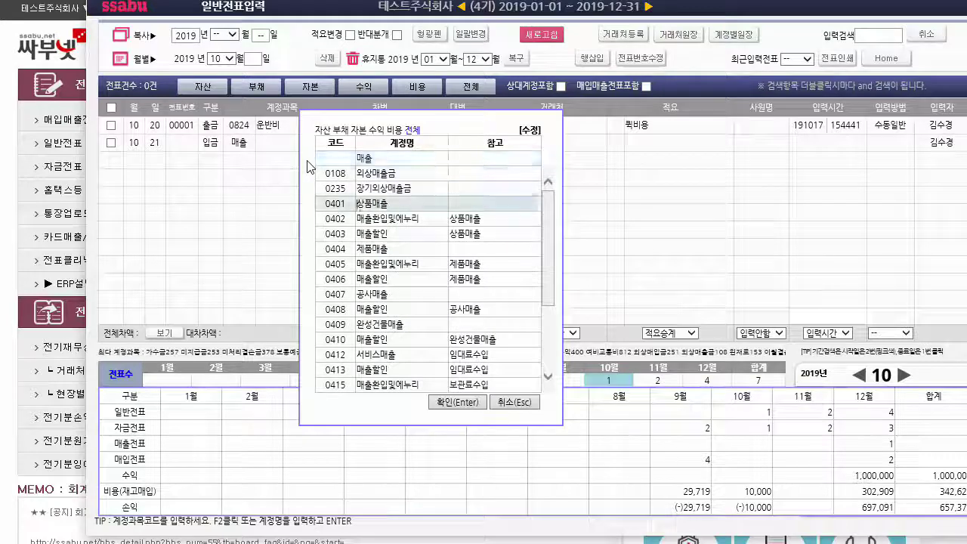
{"action": "left_click", "coordinate": [376, 130]}
{"action": "double_click", "coordinate": [384, 172]}
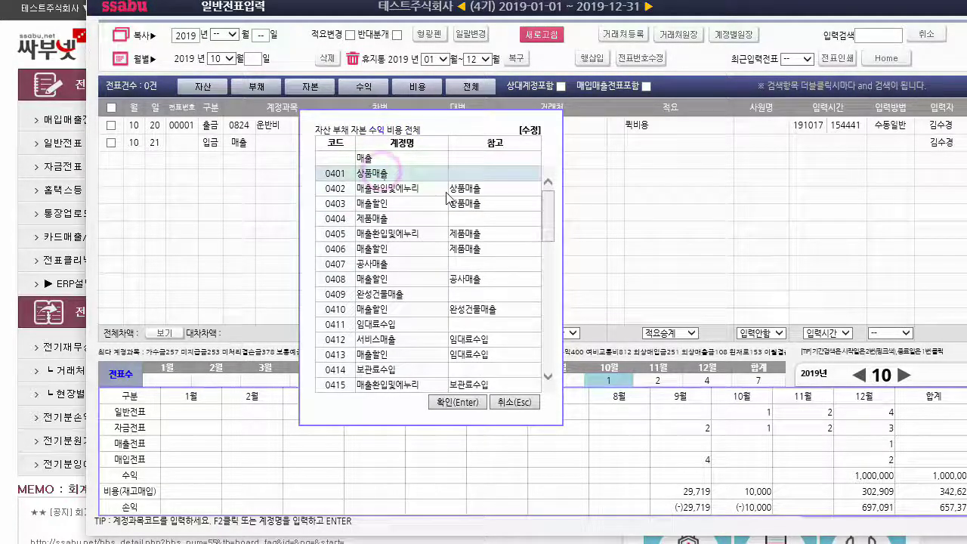
Step: Set the October 21 deposit line's credit amount to 50,000 and review its account and amount
{"action": "type", "text": "500000"}
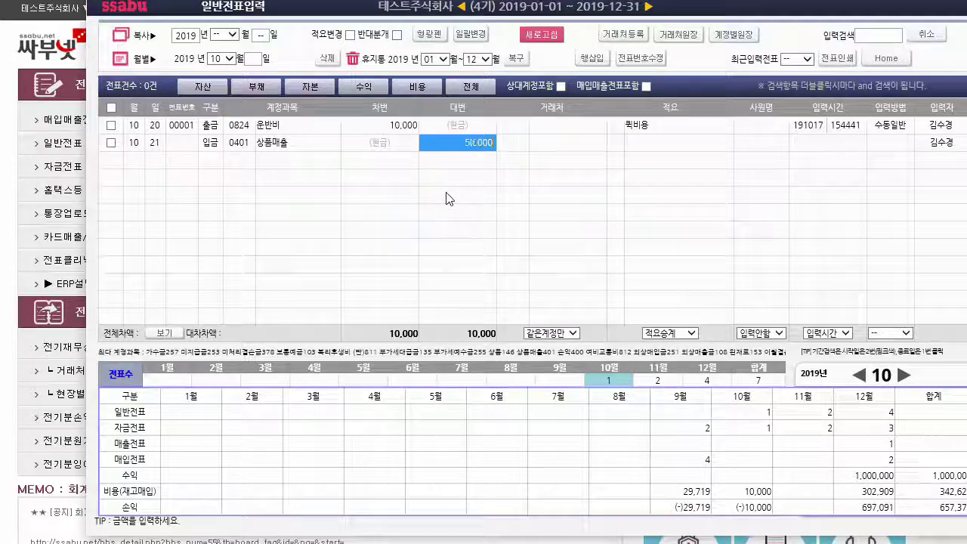
{"action": "key", "text": "Return"}
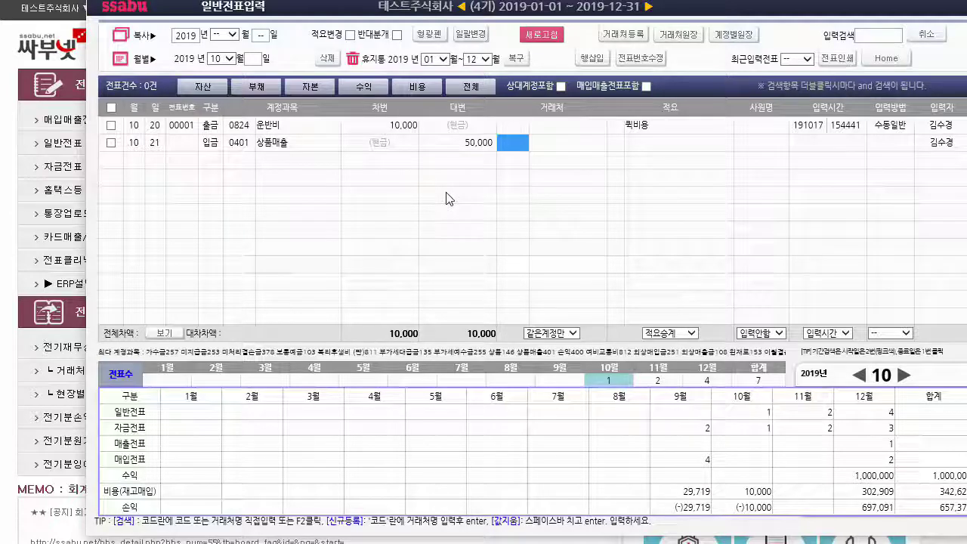
{"action": "left_click", "coordinate": [244, 140]}
{"action": "left_click", "coordinate": [454, 143]}
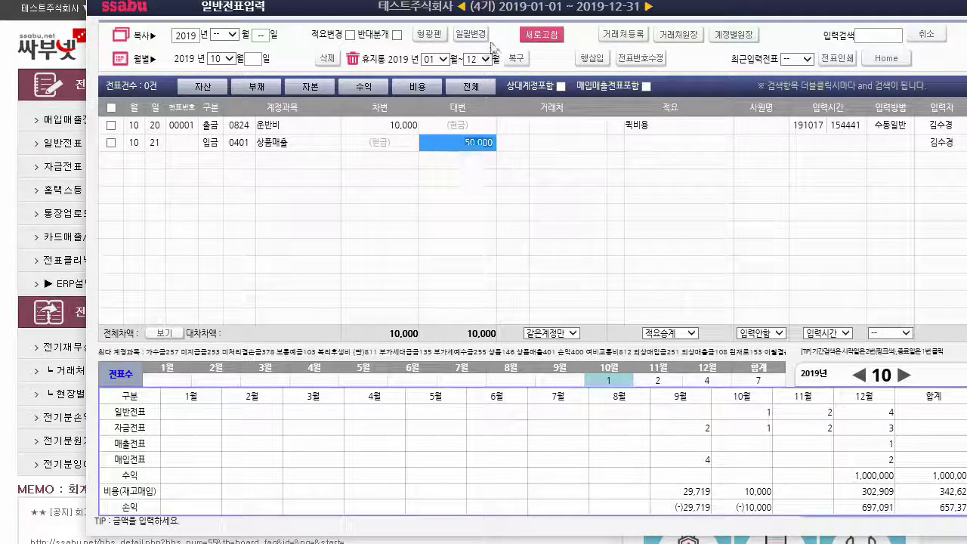
{"action": "left_click_drag", "start_coordinate": [462, 0], "coordinate": [453, 32]}
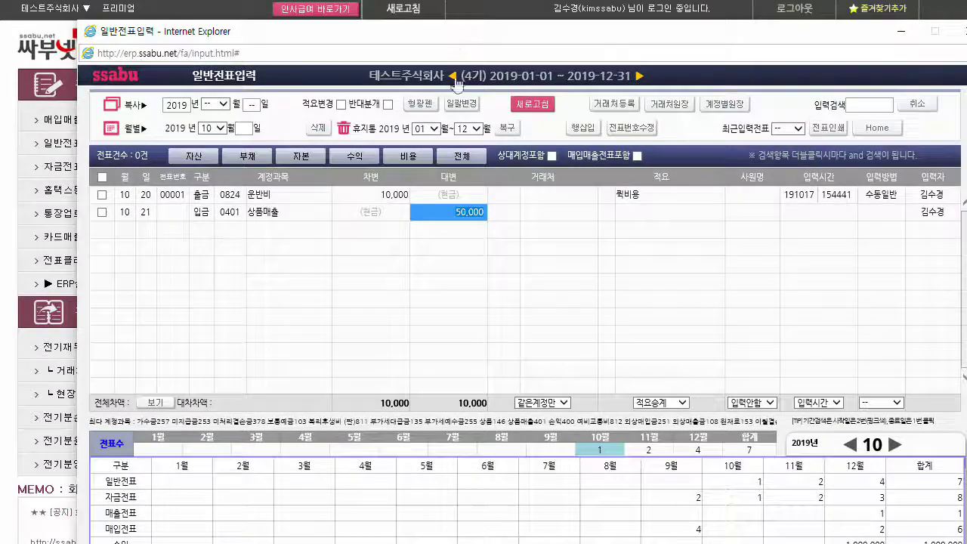
Step: Change the October 21 deposit line's account to 0257 가수금, leave the customer blank, and set the description to 대표이사 가수금
{"action": "left_click", "coordinate": [230, 212]}
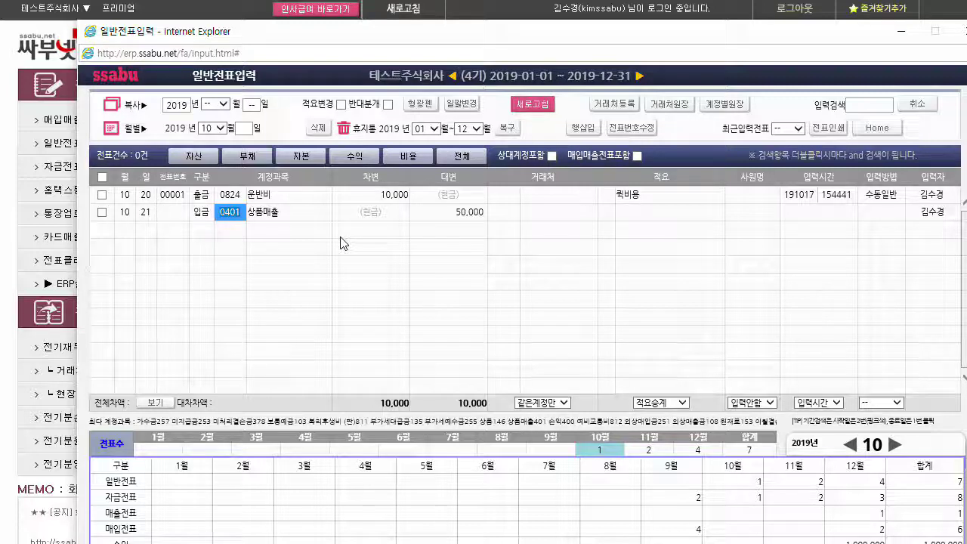
{"action": "type", "text": "0257"}
{"action": "key", "text": "Return"}
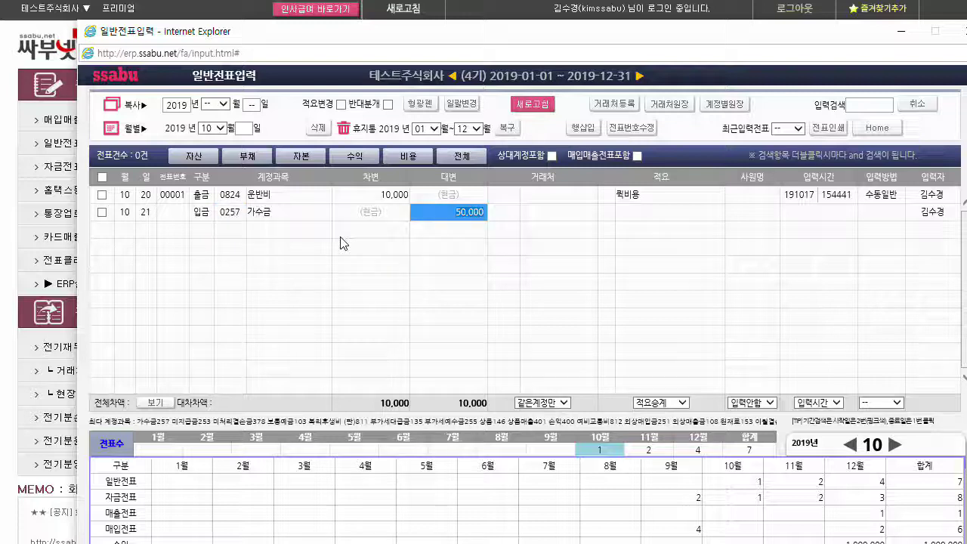
{"action": "key", "text": "Return"}
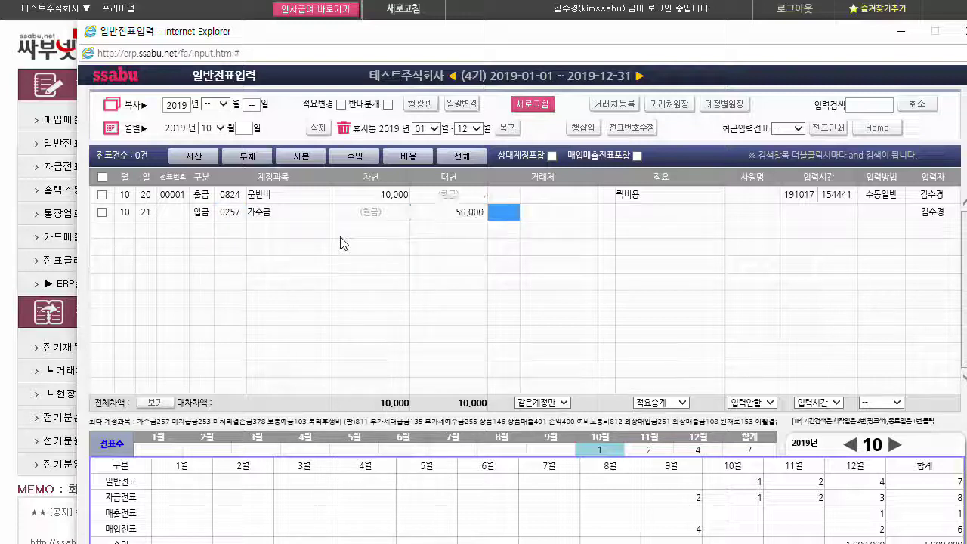
{"action": "key", "text": "Return"}
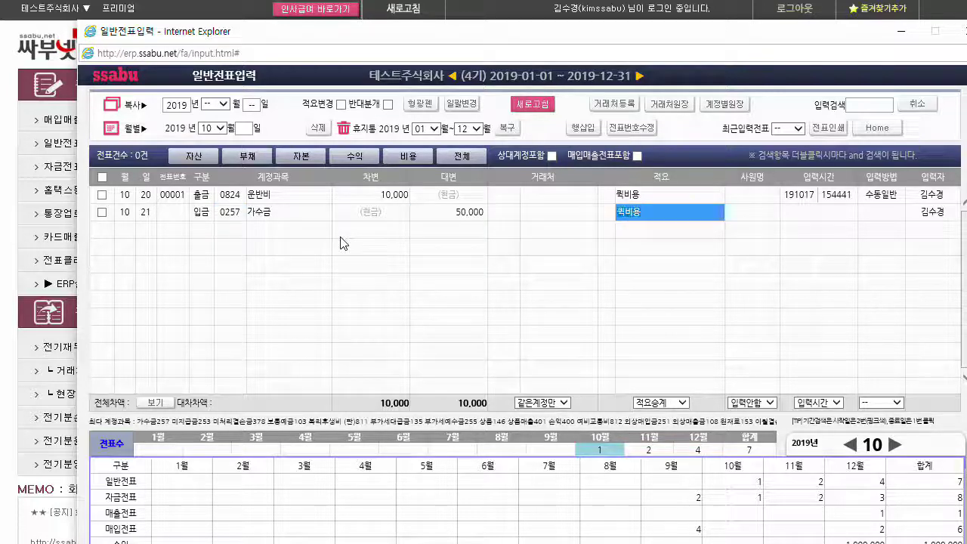
{"action": "type", "text": "매표이사 가수금"}
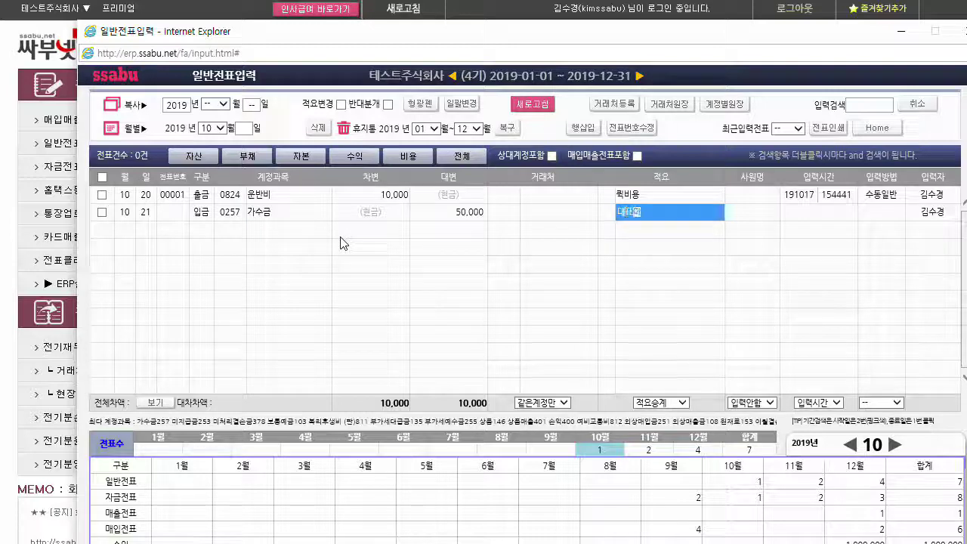
{"action": "key", "text": "Return"}
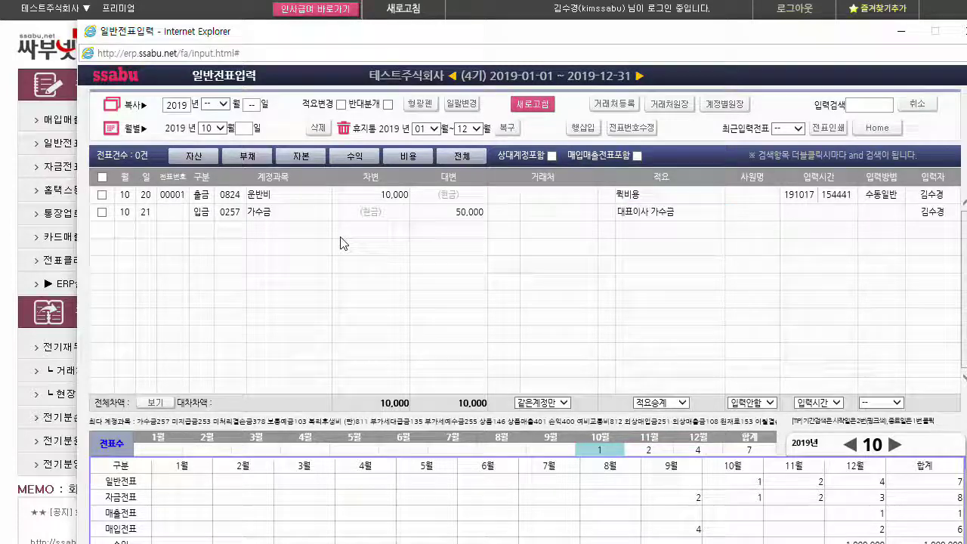
Step: Save the October 21 가수금 deposit line and hide the voucher-count table to show the journal detail area
{"action": "key", "text": "Return"}
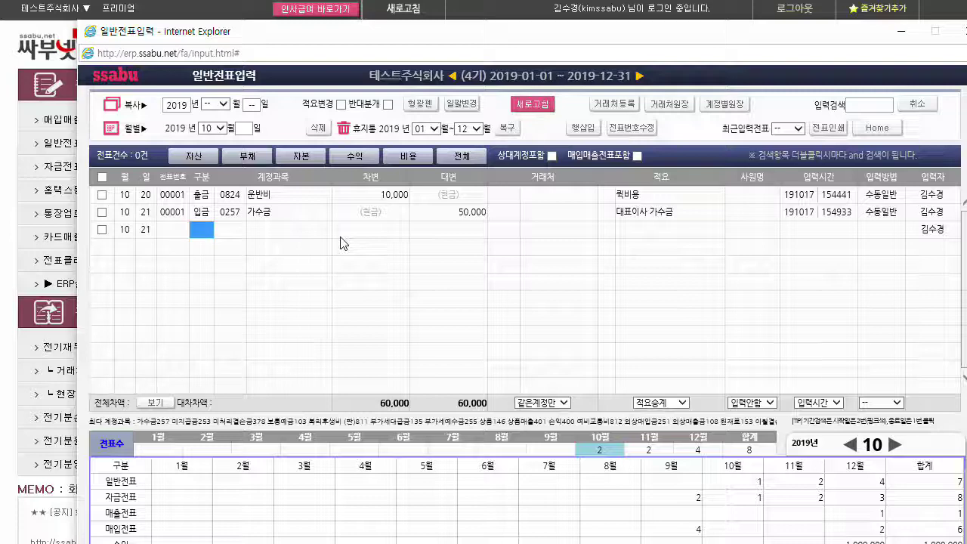
{"action": "left_click", "coordinate": [108, 442]}
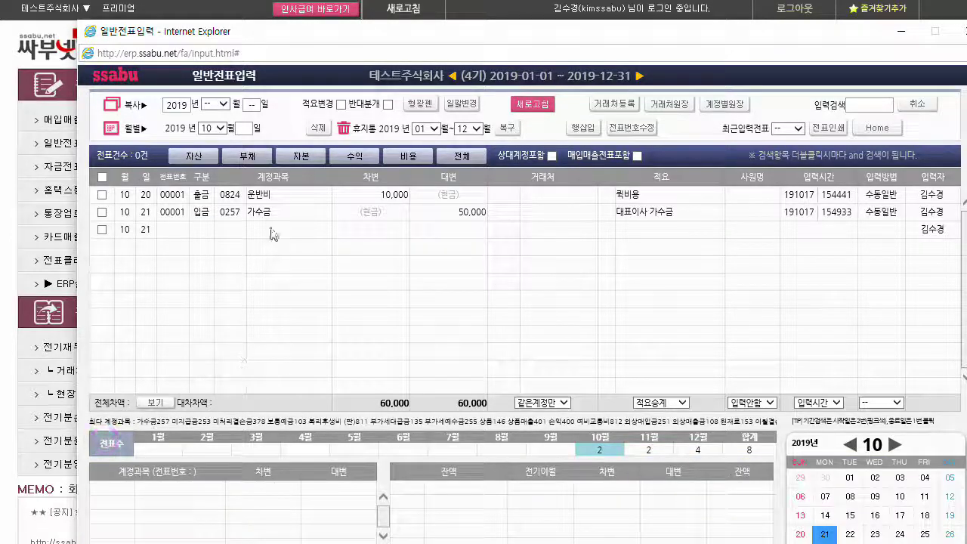
{"action": "left_click_drag", "start_coordinate": [375, 42], "coordinate": [366, 10]}
Step: Compare the 출금 and 입금 lines and examine the deposit's journal detail for 현금 and 가수금 on the debit and credit sides
{"action": "left_click", "coordinate": [198, 162]}
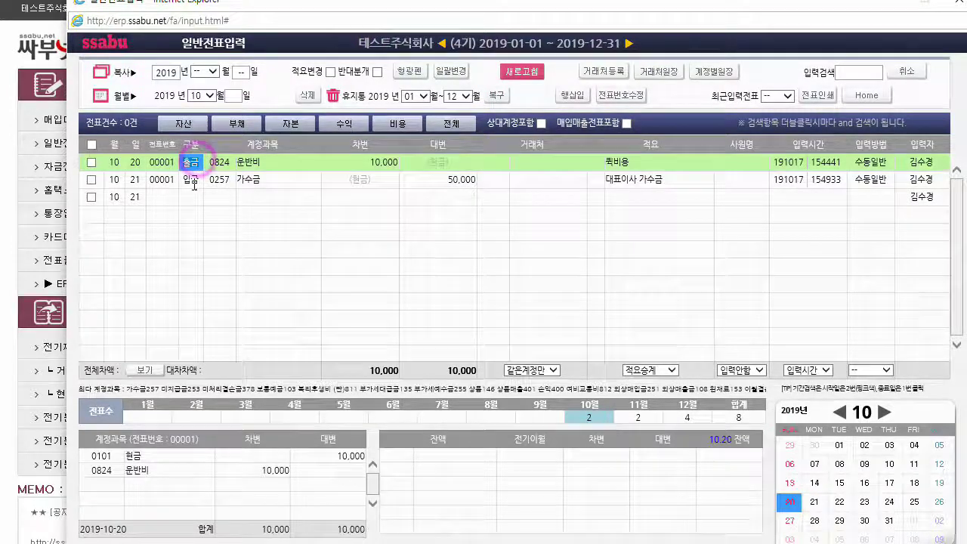
{"action": "left_click_drag", "start_coordinate": [182, 179], "coordinate": [186, 191]}
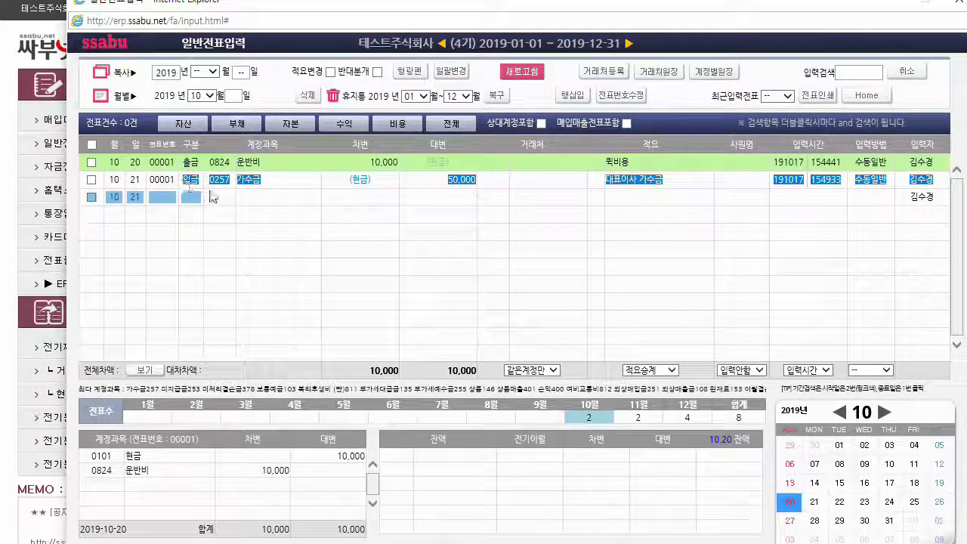
{"action": "left_click", "coordinate": [218, 198]}
{"action": "left_click", "coordinate": [192, 180]}
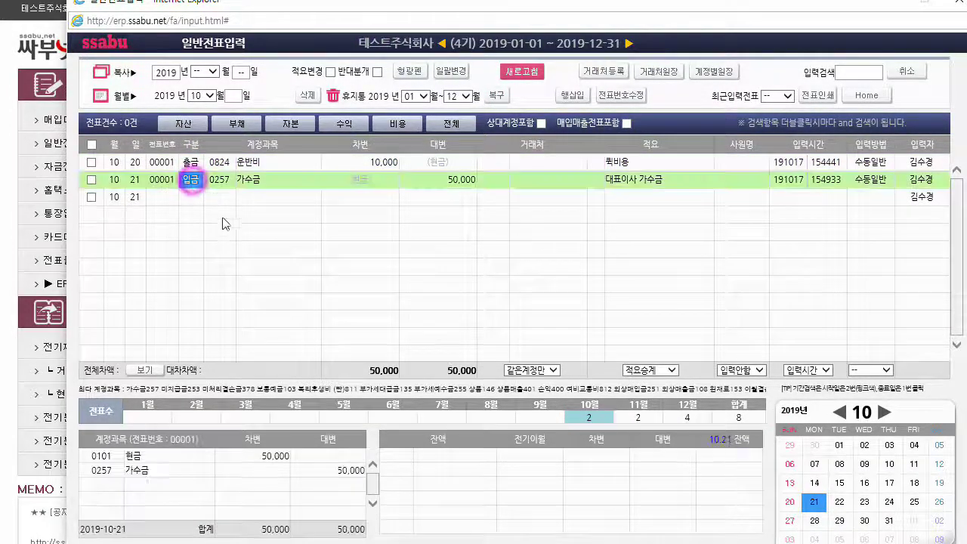
{"action": "left_click", "coordinate": [127, 457]}
{"action": "left_click", "coordinate": [260, 457]}
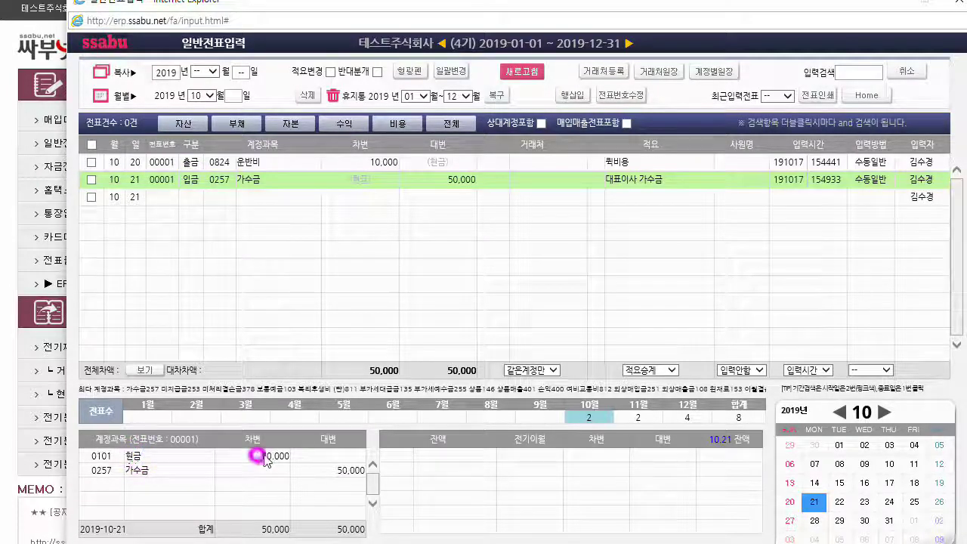
{"action": "left_click_drag", "start_coordinate": [261, 457], "coordinate": [288, 458]}
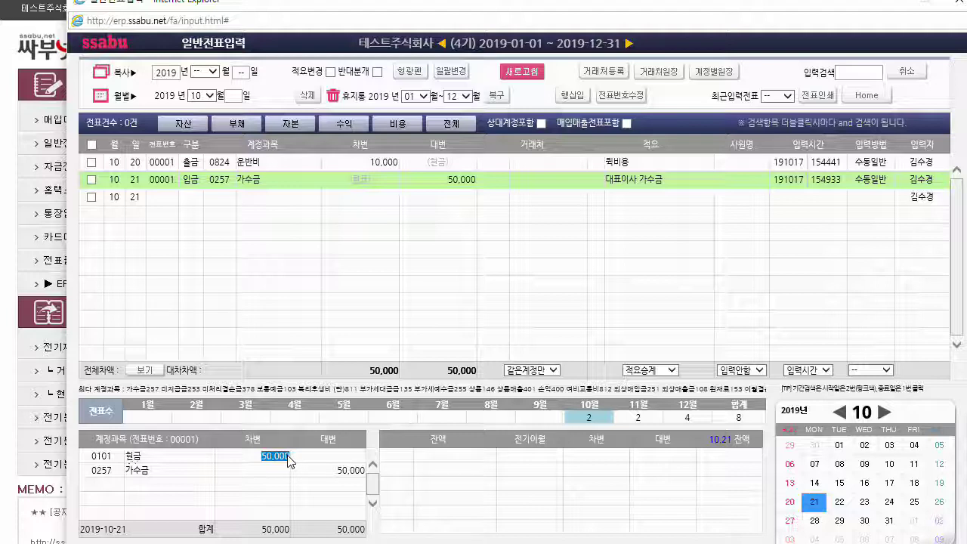
{"action": "left_click", "coordinate": [346, 471]}
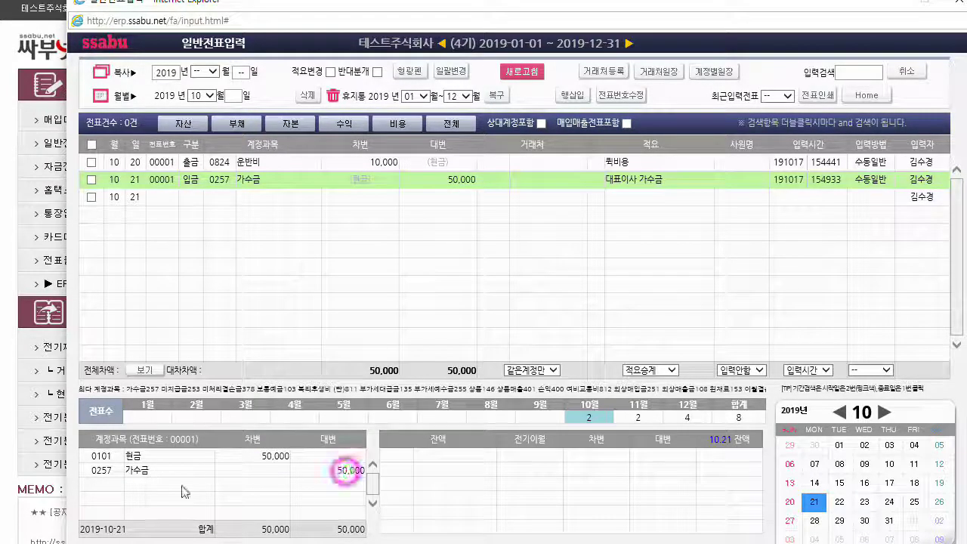
{"action": "left_click", "coordinate": [129, 471]}
{"action": "left_click_drag", "start_coordinate": [127, 471], "coordinate": [155, 470]}
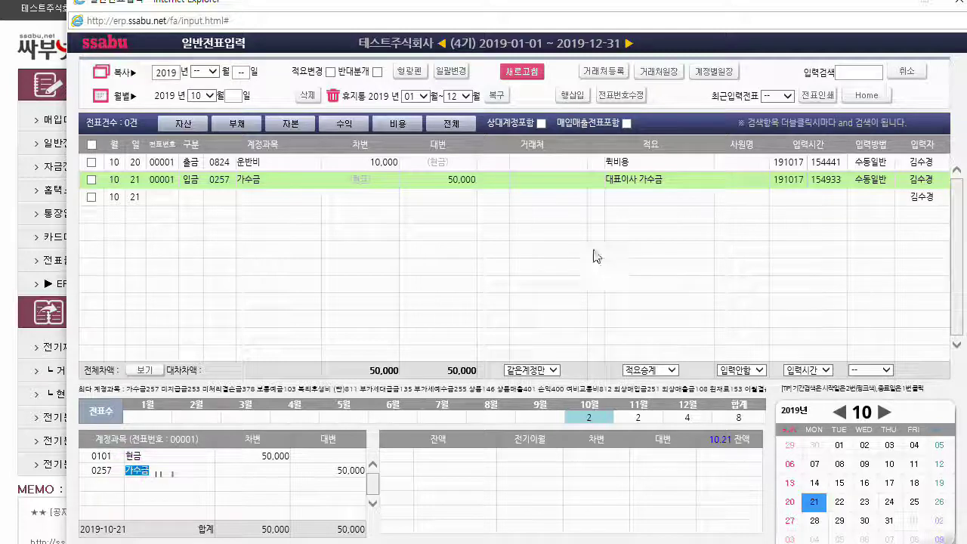
Step: Assign customer 대표이사 to the October 21 가수금 line and review it alongside the 출금 line
{"action": "left_click", "coordinate": [495, 180]}
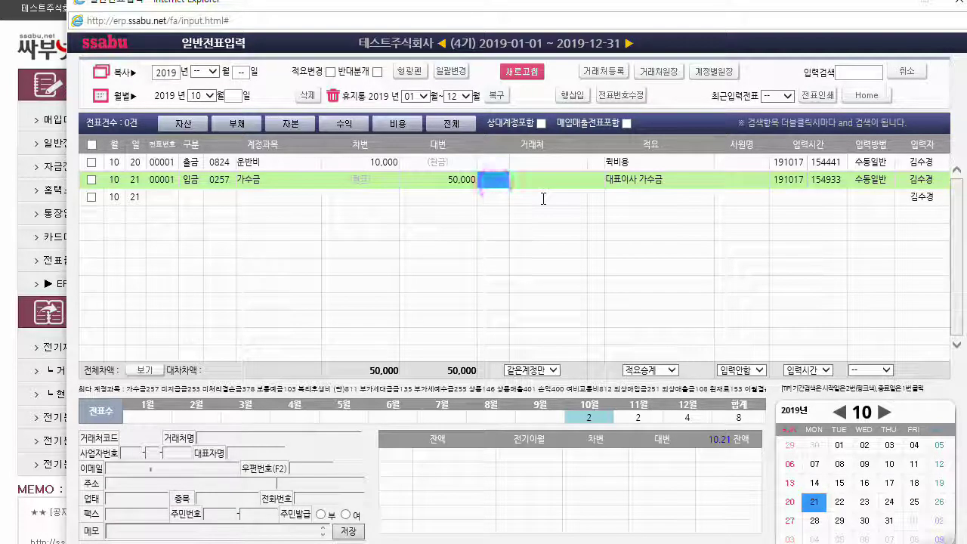
{"action": "type", "text": "대표이사"}
{"action": "key", "text": "Return"}
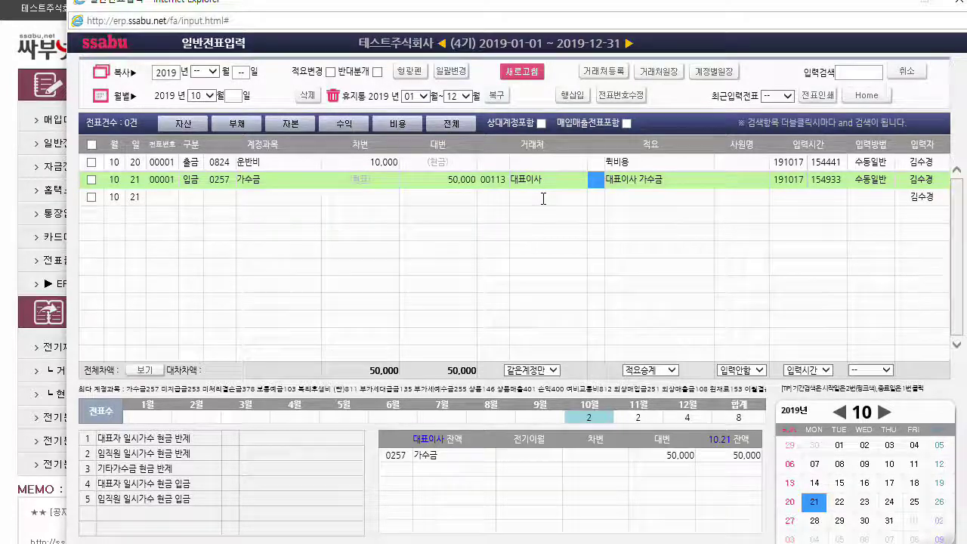
{"action": "left_click", "coordinate": [494, 180]}
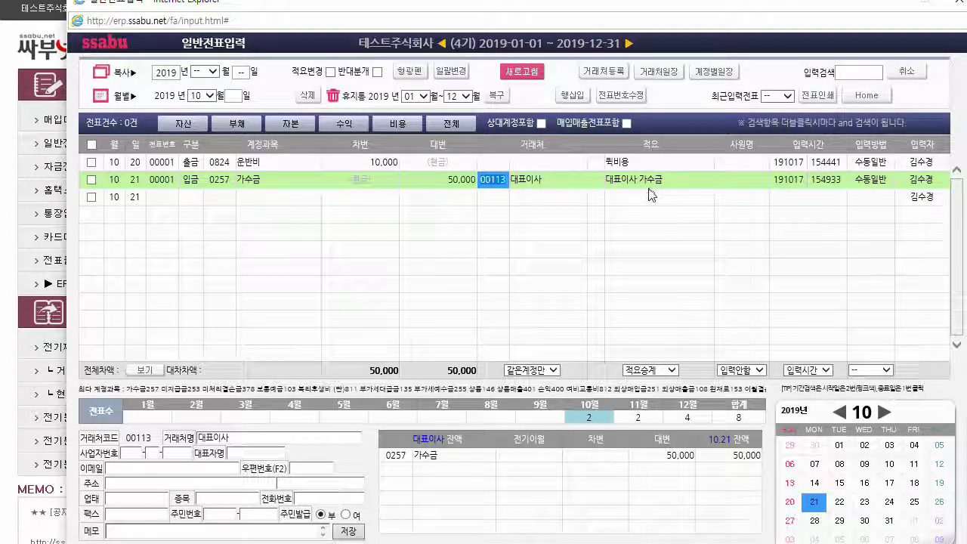
{"action": "left_click", "coordinate": [191, 179]}
{"action": "key", "text": "Up"}
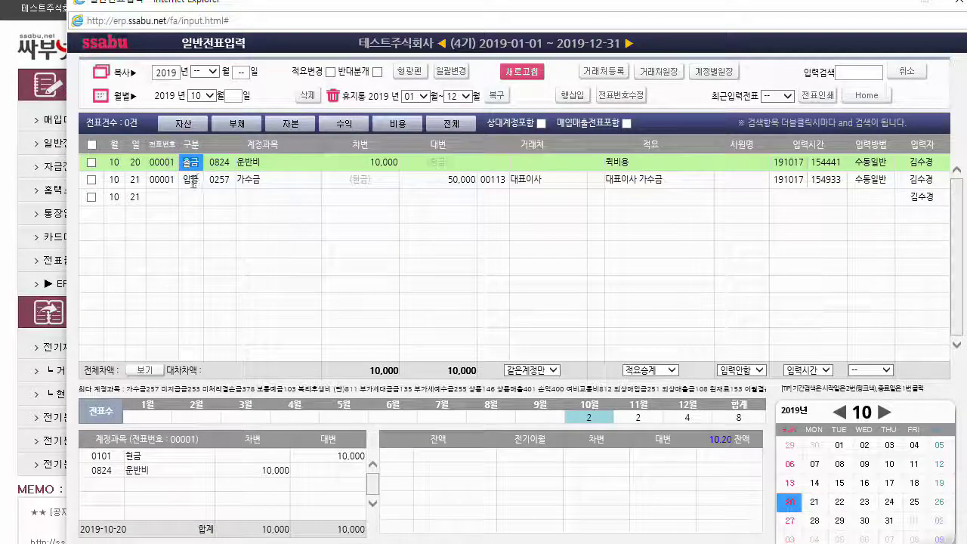
{"action": "left_click", "coordinate": [193, 182]}
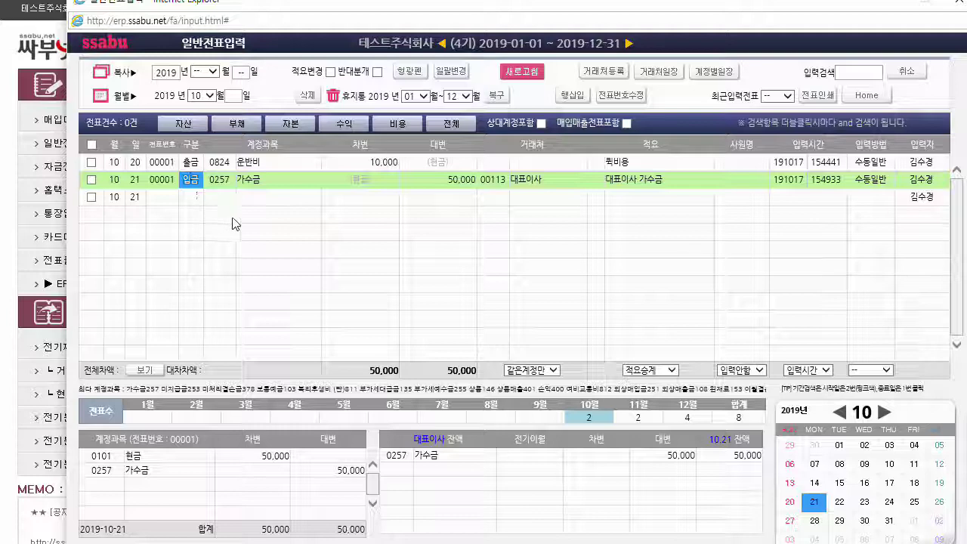
Step: Start a new October 21 차변 line with account 101 현금, amount 100,000 and no customer
{"action": "left_click", "coordinate": [186, 199]}
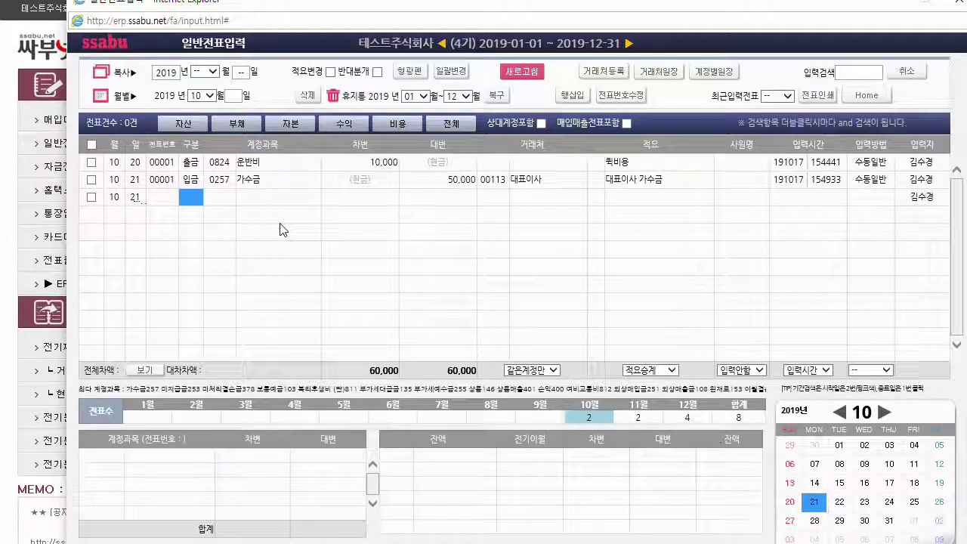
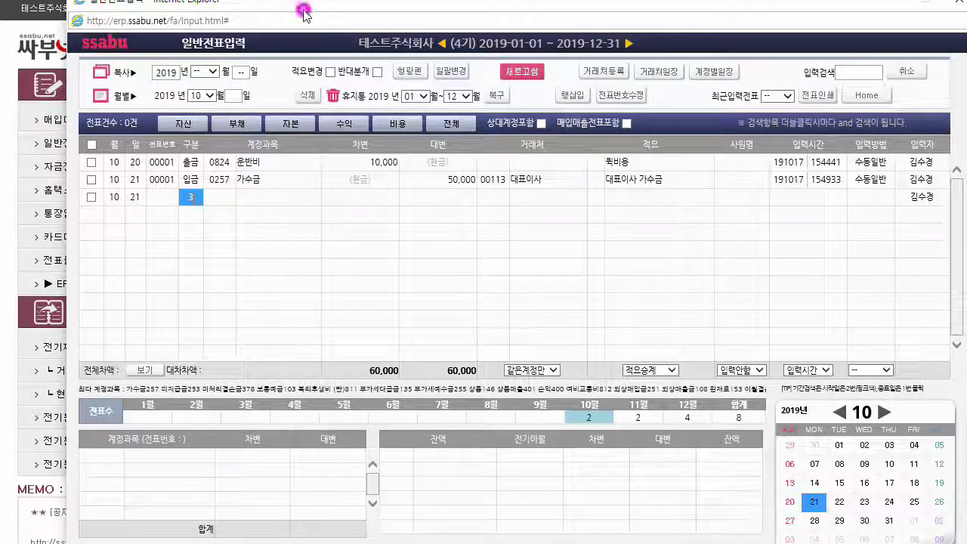
{"action": "left_click_drag", "start_coordinate": [302, 8], "coordinate": [298, 0]}
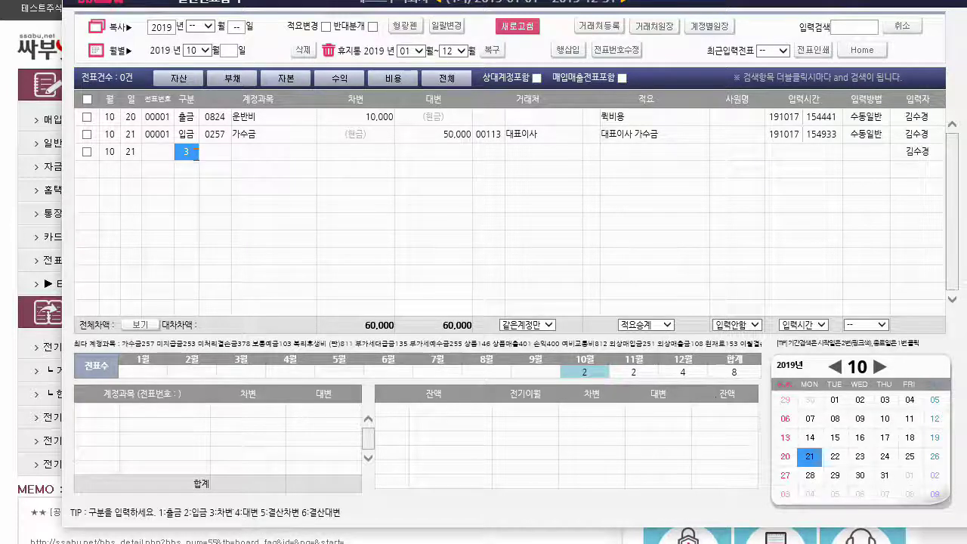
{"action": "key", "text": "Return"}
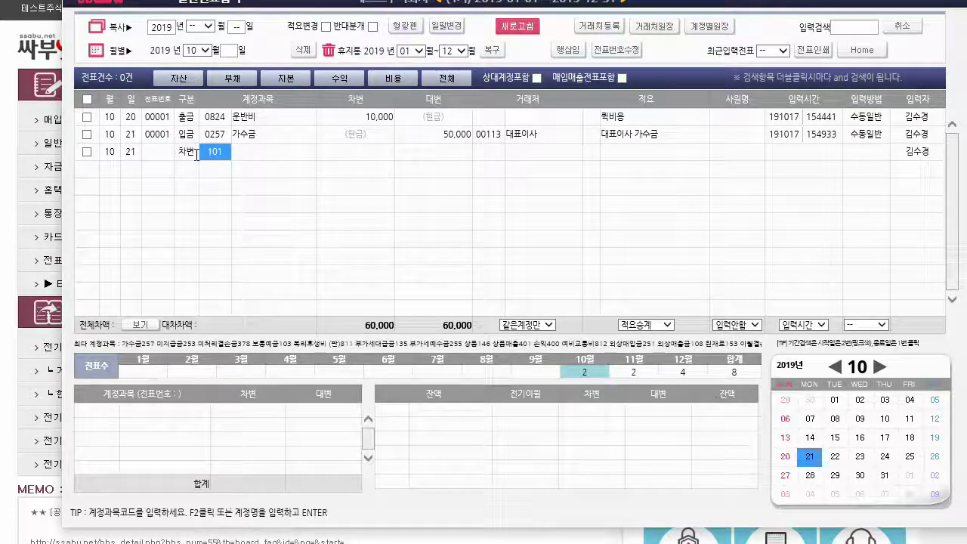
{"action": "key", "text": "Return"}
{"action": "type", "text": "100,0"}
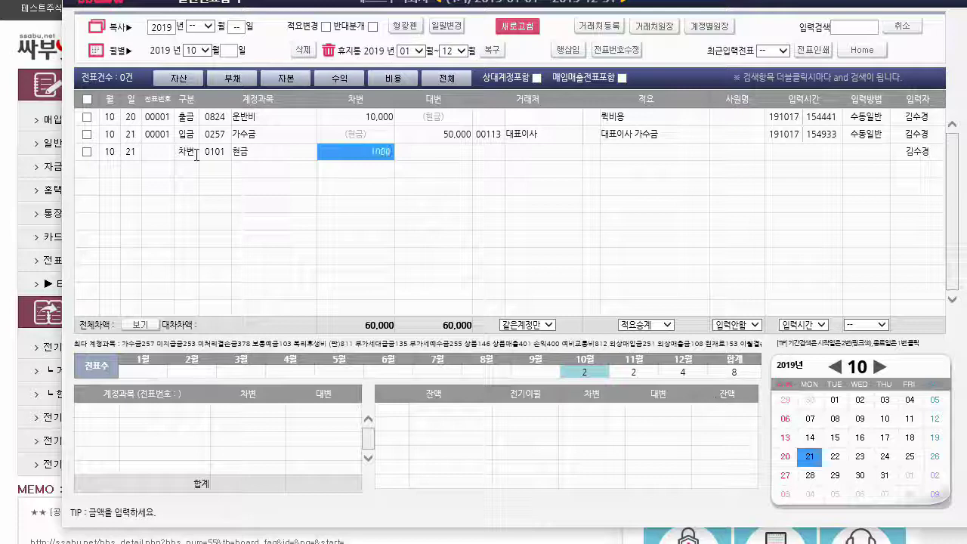
{"action": "type", "text": "00"}
{"action": "key", "text": "Return"}
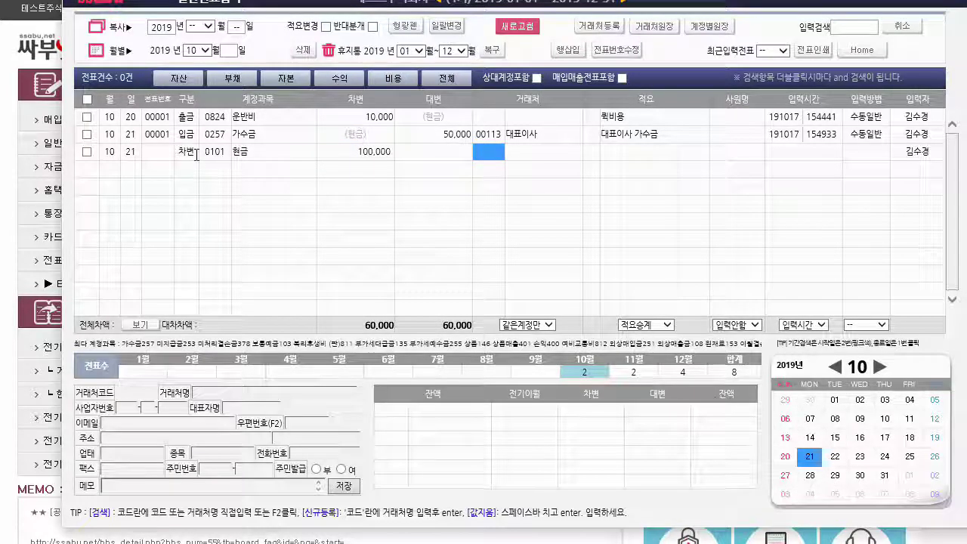
{"action": "key", "text": "Return"}
{"action": "key", "text": "Return"}
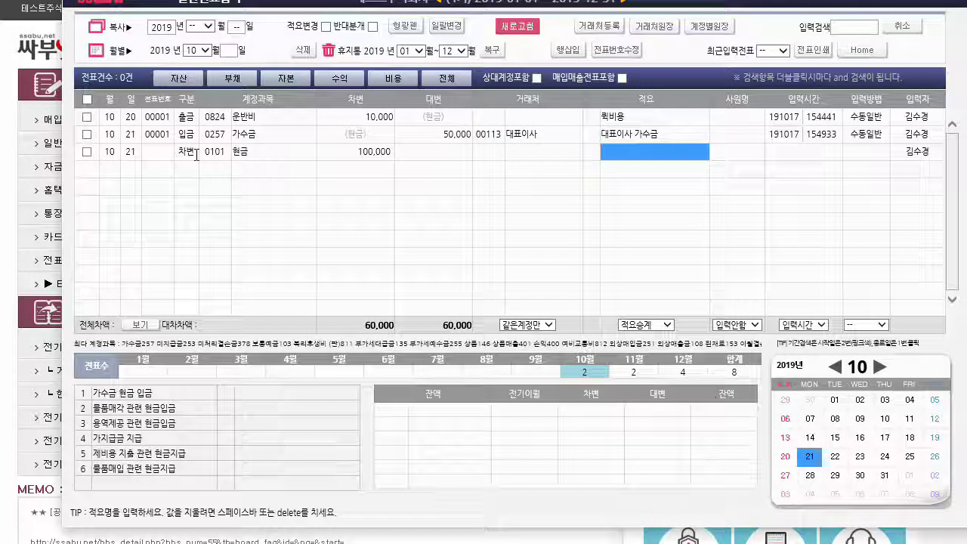
Step: Set the description carry-over option to 승계안함, and save the 현금 debit line with amount 100,000 and description 전도금인출
{"action": "left_click", "coordinate": [657, 321]}
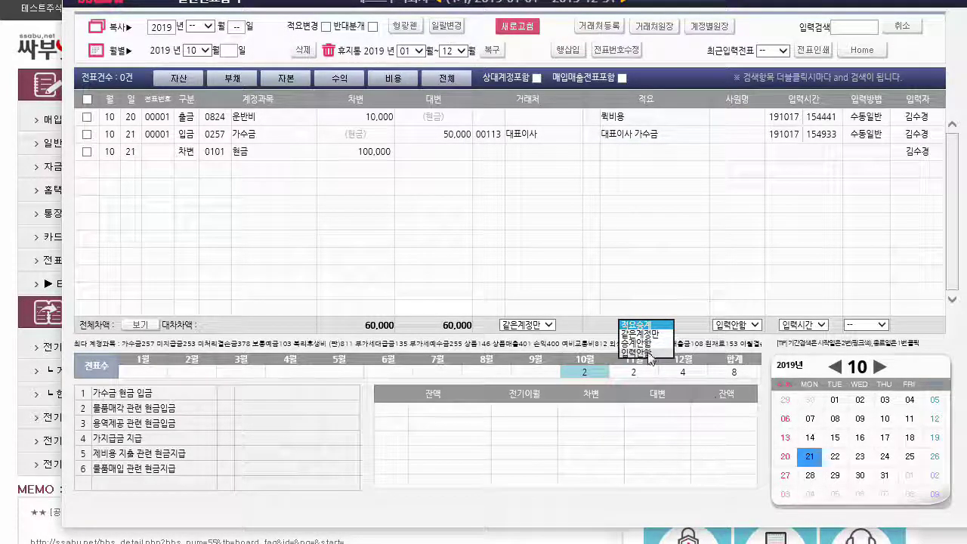
{"action": "left_click", "coordinate": [637, 342]}
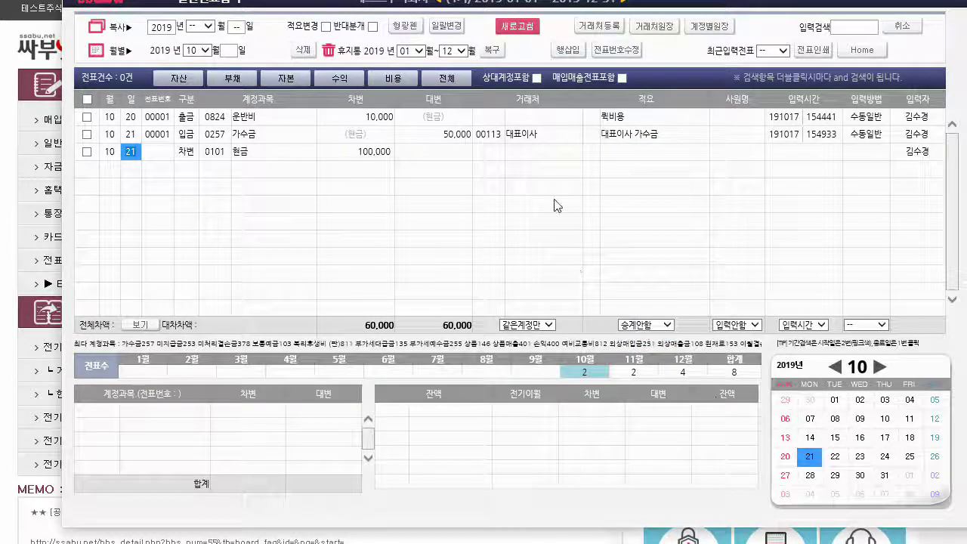
{"action": "key", "text": "Return"}
{"action": "key", "text": "Return"}
{"action": "type", "text": "1"}
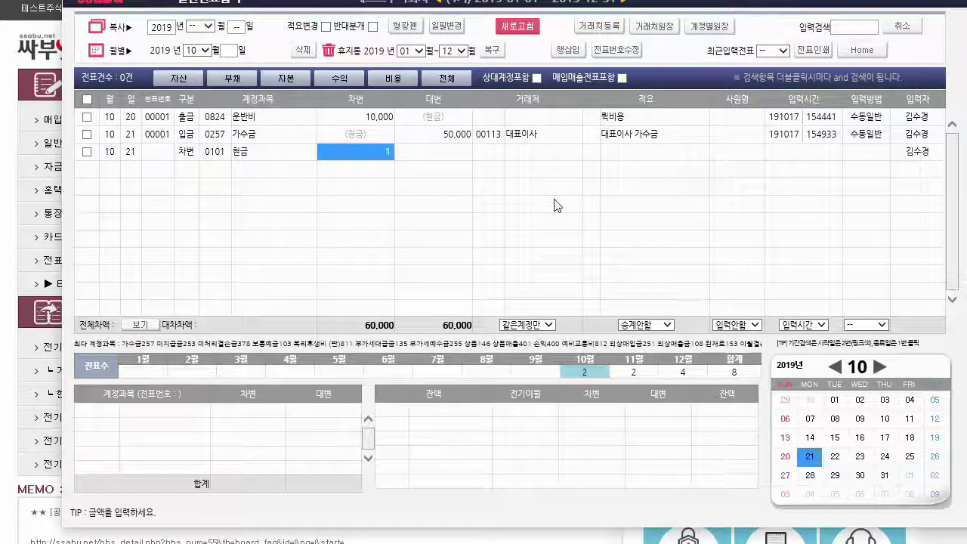
{"action": "type", "text": "00,000"}
{"action": "key", "text": "Return"}
{"action": "key", "text": "Return"}
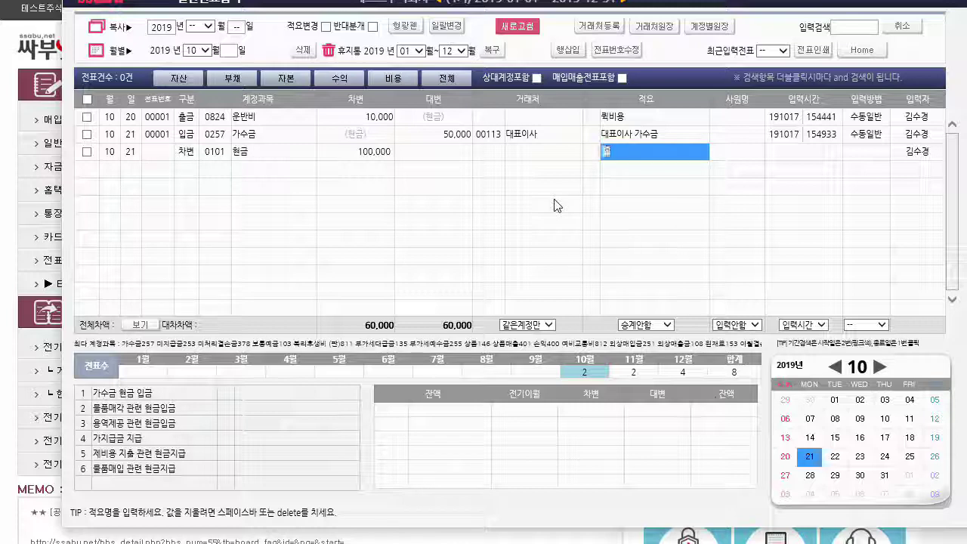
{"action": "type", "text": "전도금인출"}
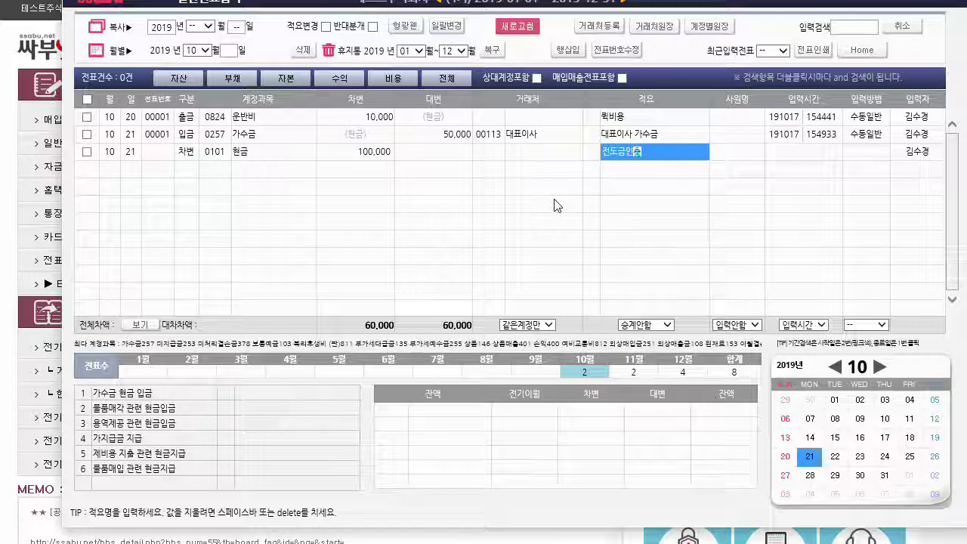
{"action": "key", "text": "Return"}
Step: Add a matching October 21 대변 line with account 0103 보통예금 and amount 100,000
{"action": "type", "text": "4"}
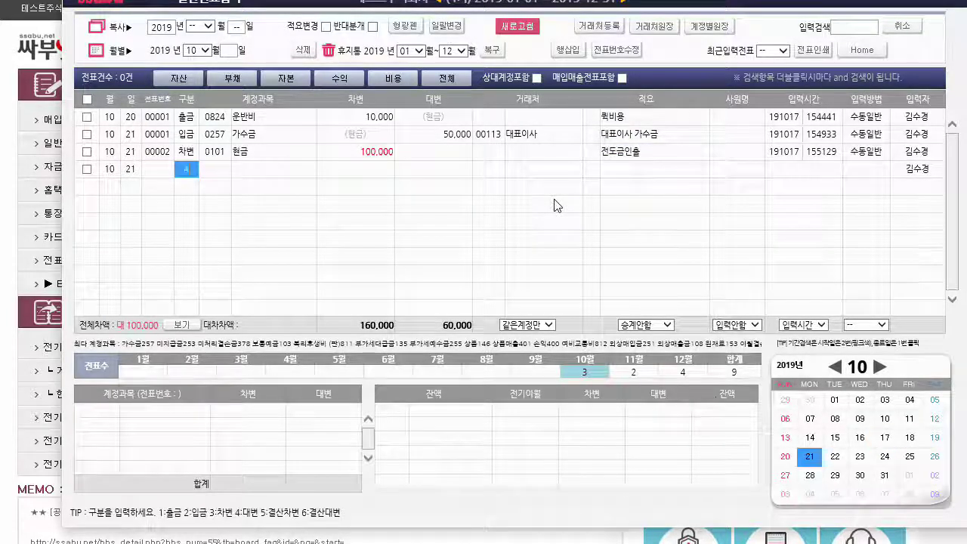
{"action": "key", "text": "Return"}
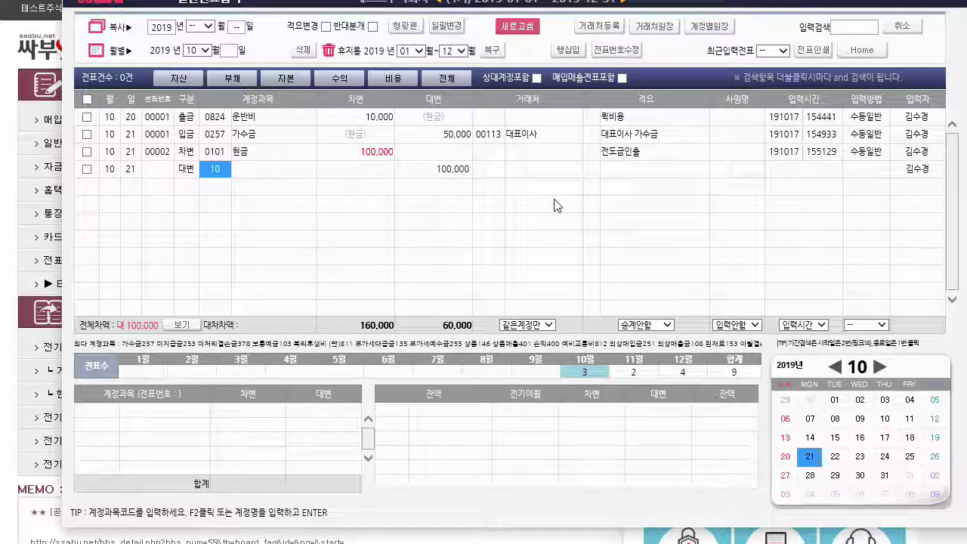
{"action": "key", "text": "Return"}
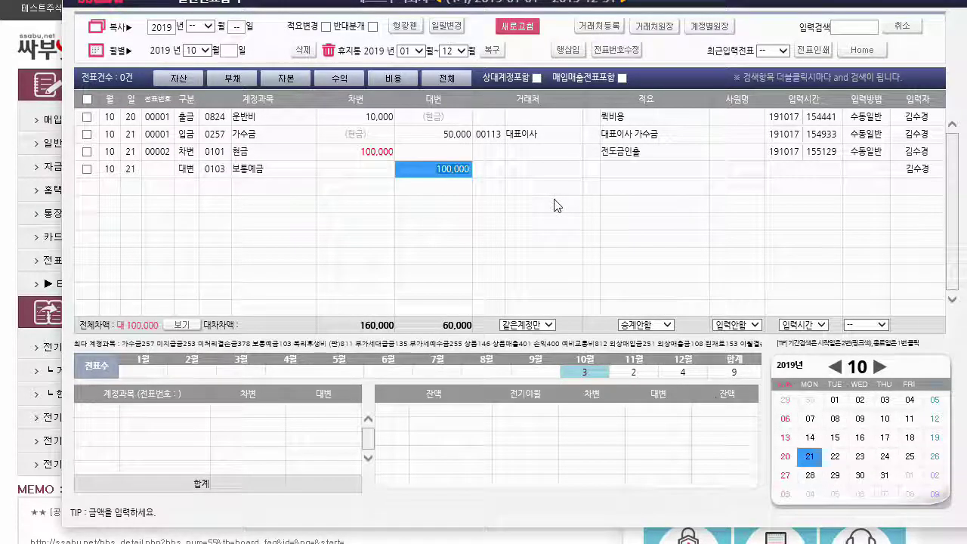
{"action": "key", "text": "Return"}
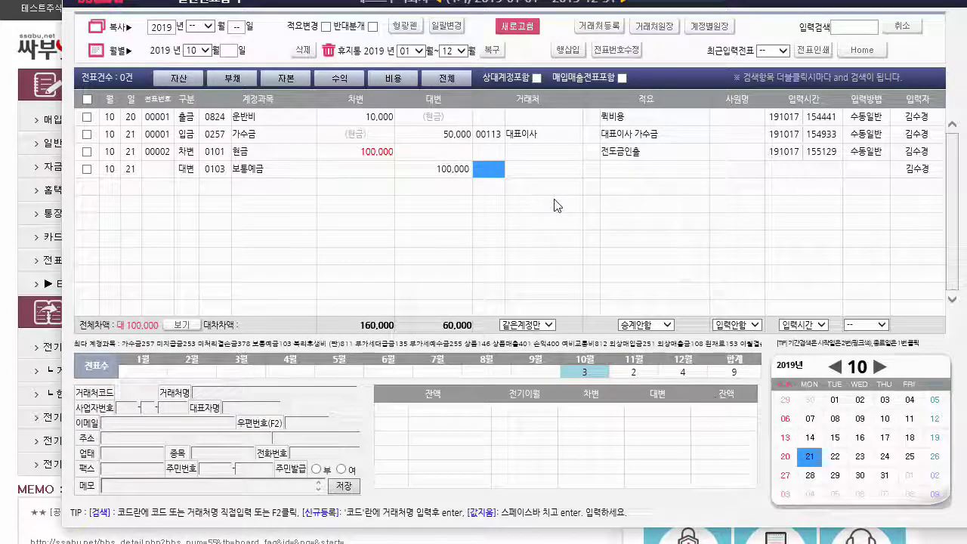
Step: Save the 보통예금 credit line with customer 하나(813) and no description, and check the debit line's description
{"action": "type", "text": "하나"}
{"action": "key", "text": "Return"}
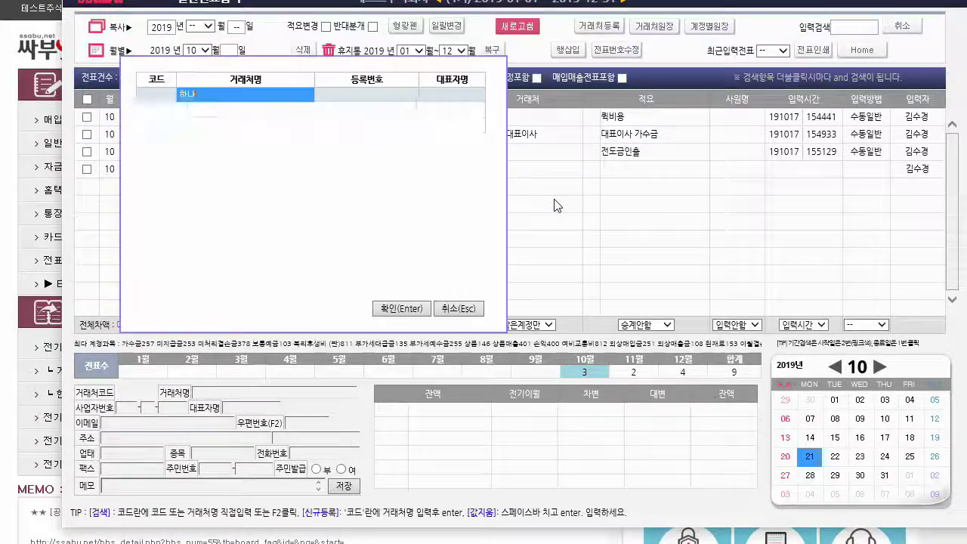
{"action": "key", "text": "Down"}
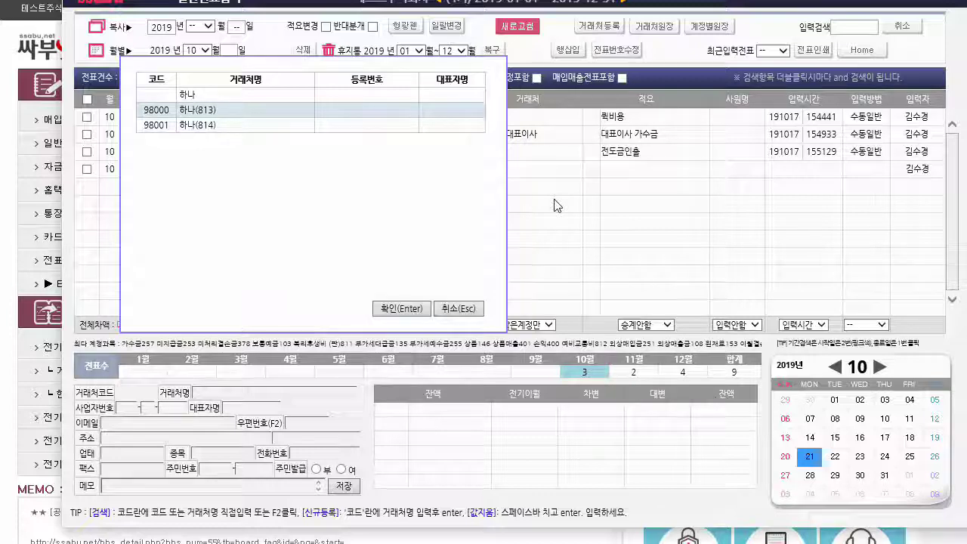
{"action": "key", "text": "Return"}
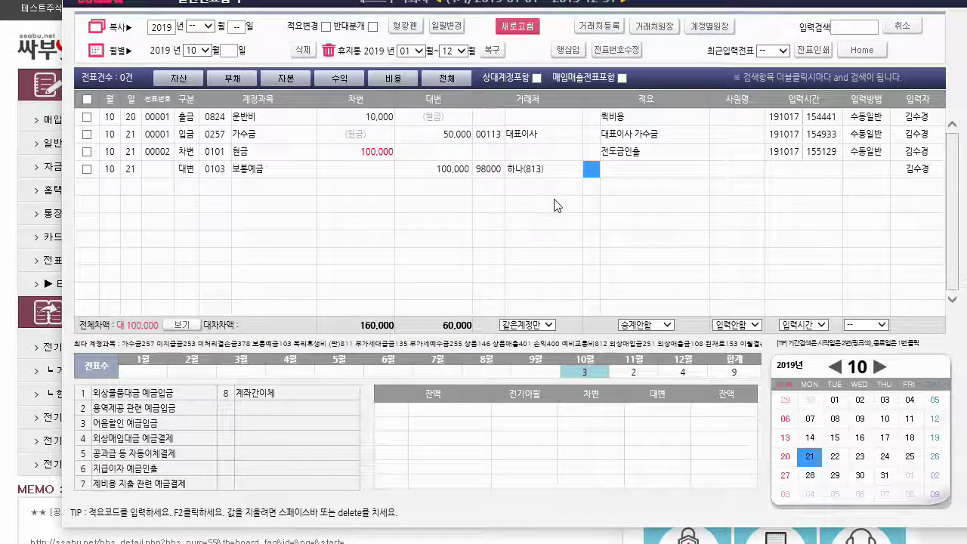
{"action": "key", "text": "Return"}
{"action": "key", "text": "Return"}
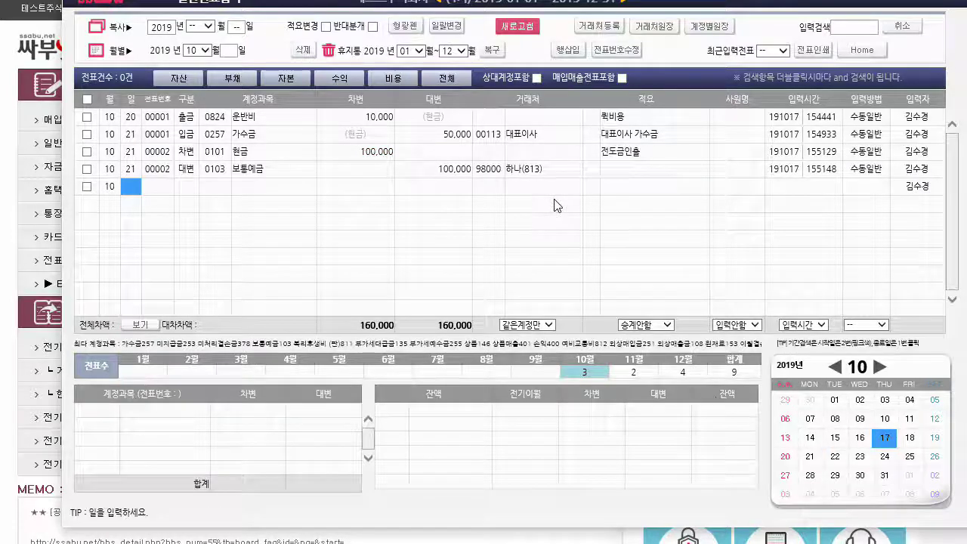
{"action": "left_click", "coordinate": [637, 151]}
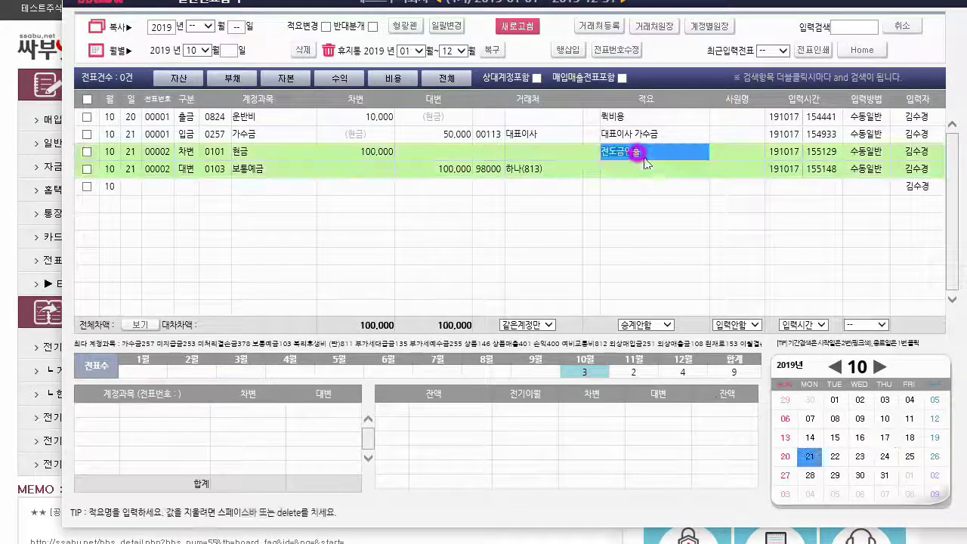
Step: Enter the description 전도금인출 on the October 21 보통예금 credit line and save the line
{"action": "left_click", "coordinate": [646, 169]}
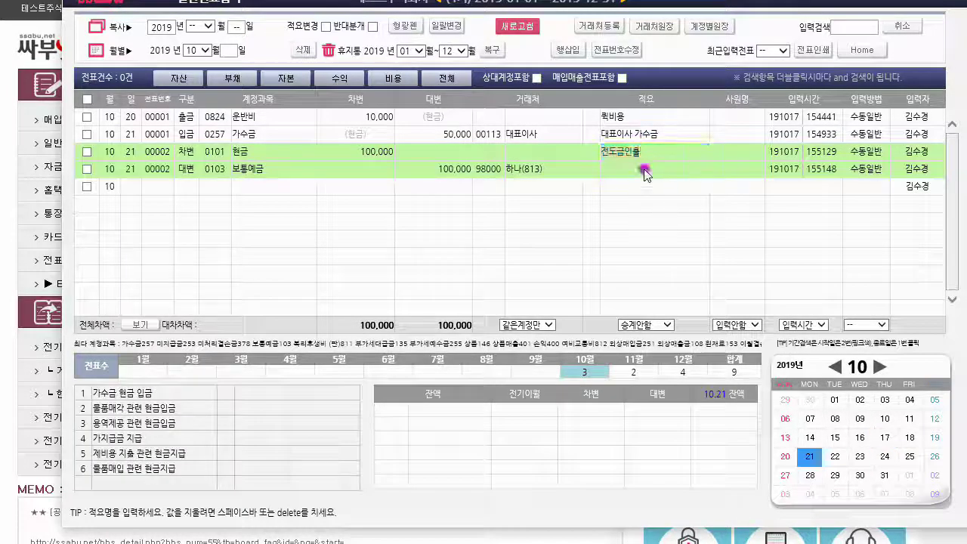
{"action": "type", "text": "전도금인출"}
{"action": "key", "text": "Return"}
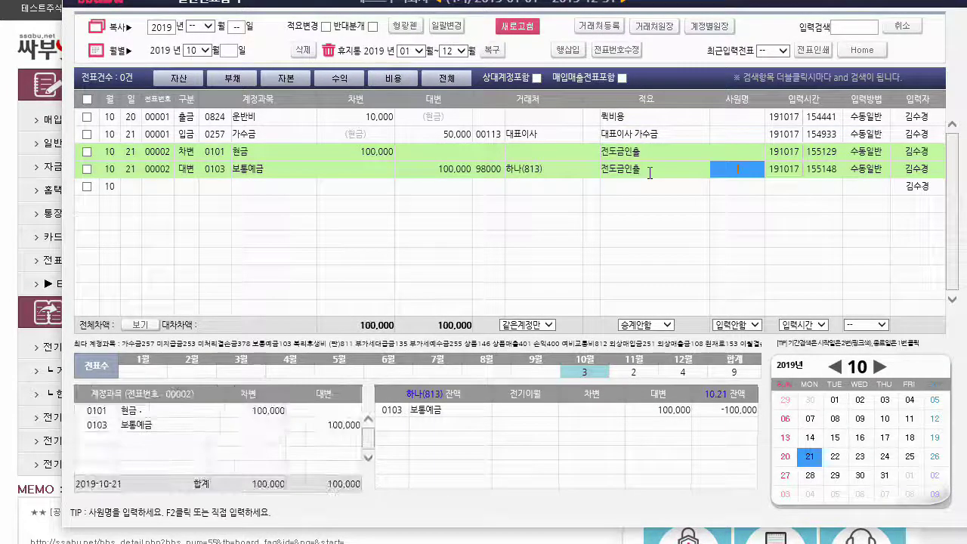
{"action": "key", "text": "Return"}
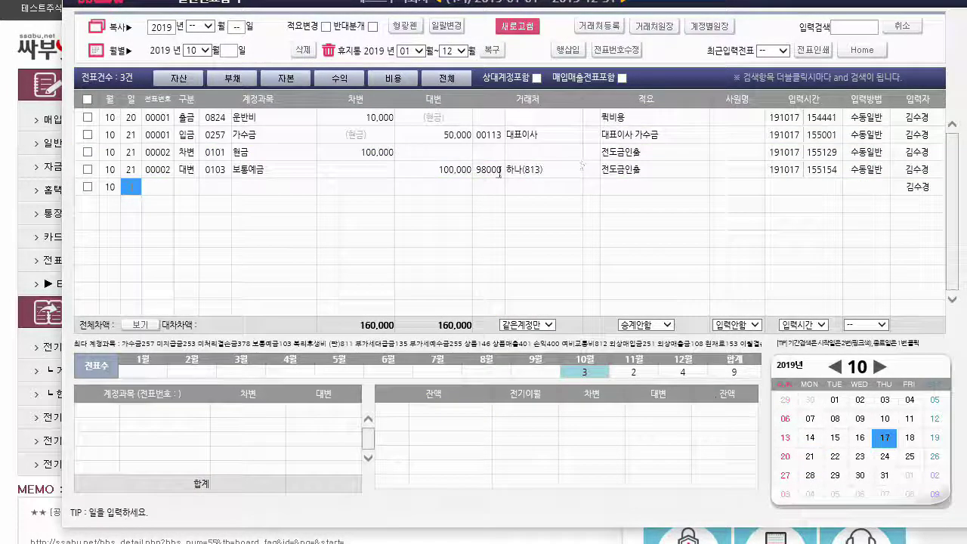
Step: Review the October 21 전도금인출 voucher's 현금 debit and 보통예금 credit lines together with its entry summary
{"action": "left_click", "coordinate": [356, 165]}
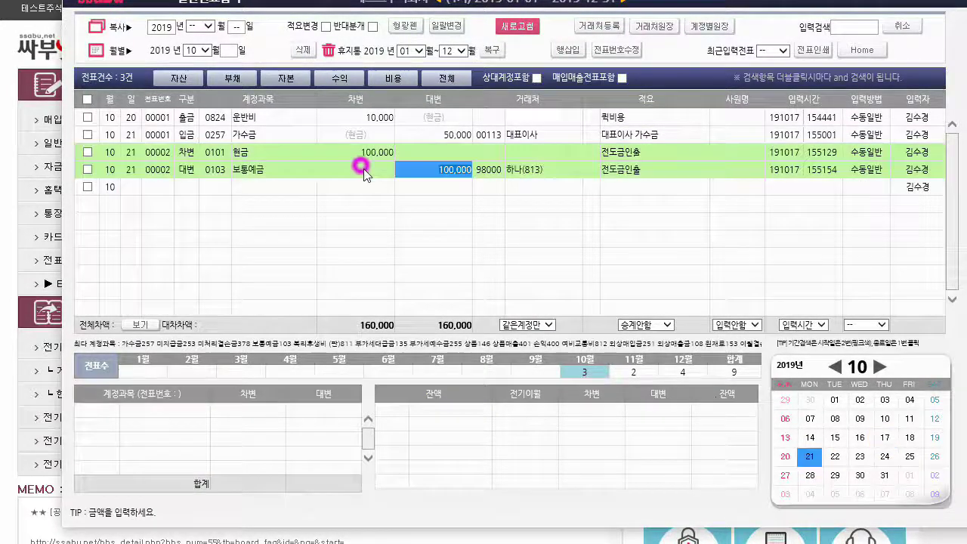
{"action": "left_click", "coordinate": [215, 169]}
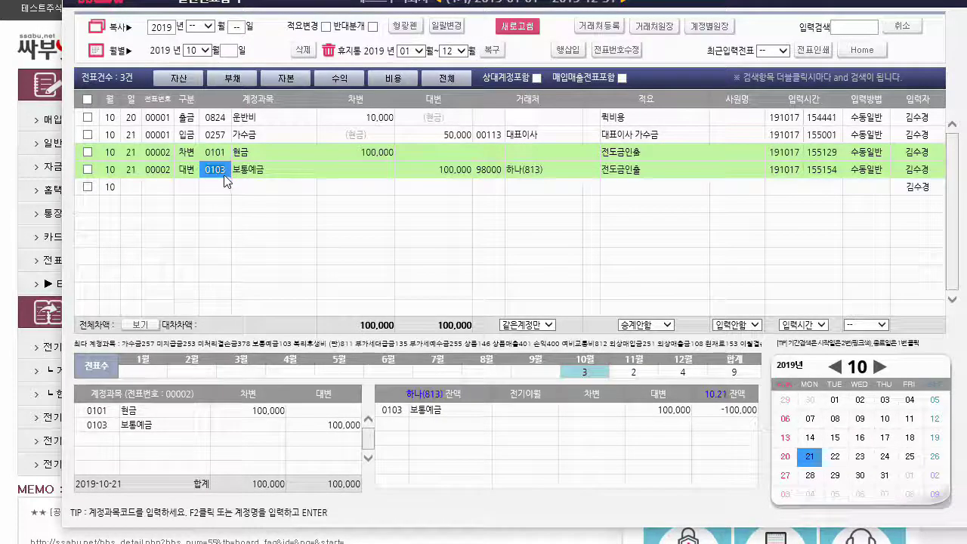
{"action": "key", "text": "Up"}
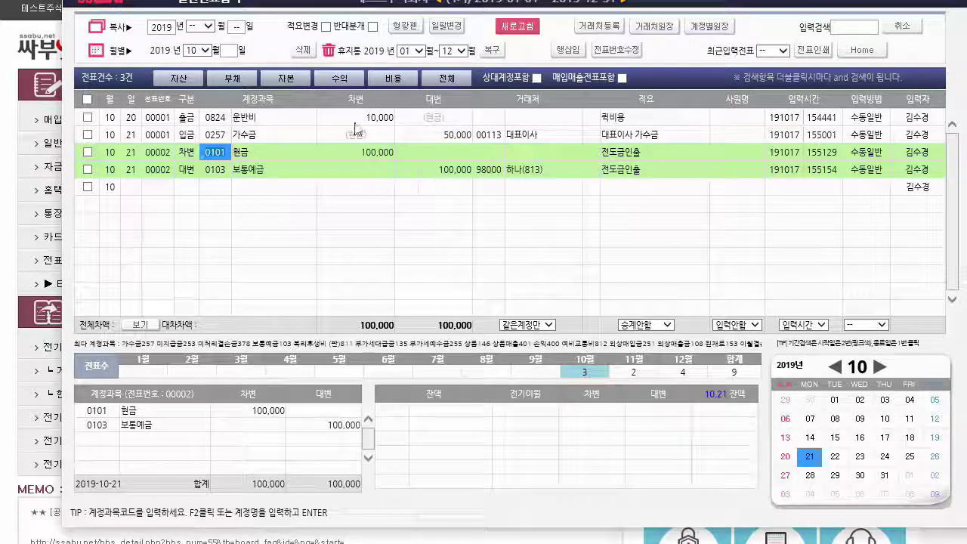
{"action": "left_click_drag", "start_coordinate": [340, 0], "coordinate": [340, 19]}
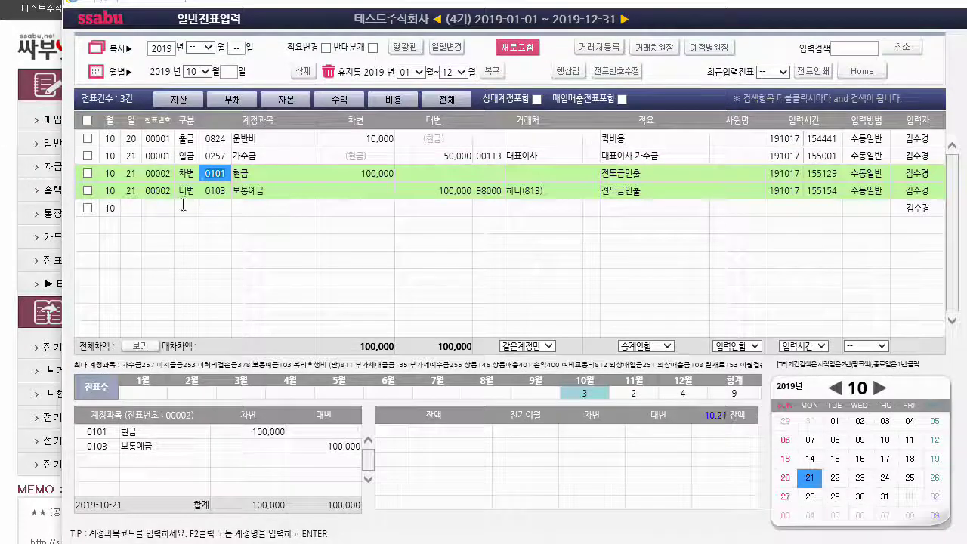
{"action": "left_click", "coordinate": [132, 209]}
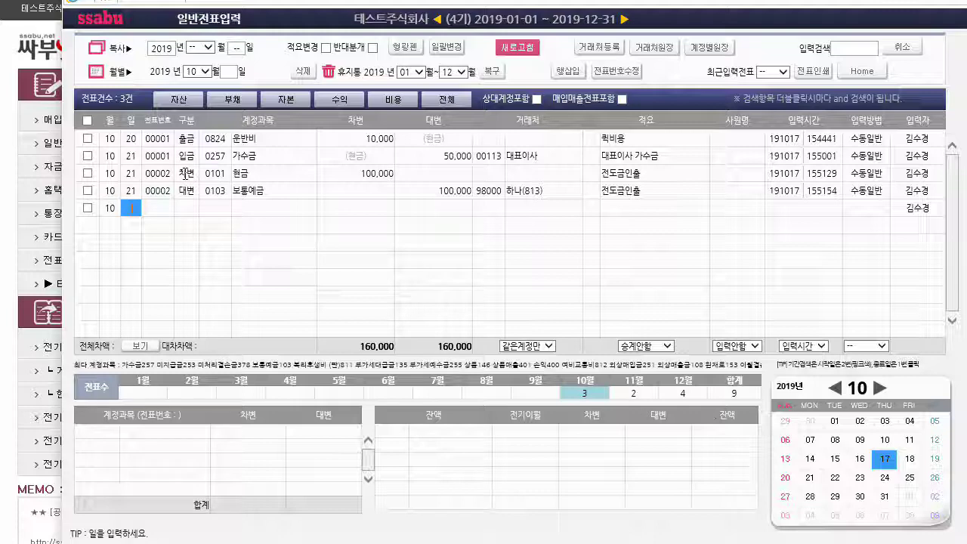
{"action": "left_click", "coordinate": [250, 173]}
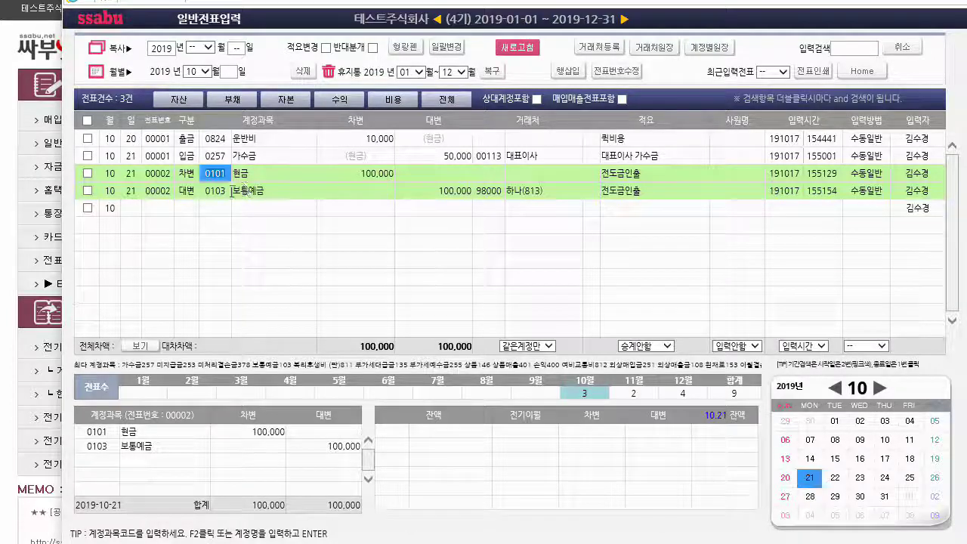
Step: Start a new October 21 입금 line with account 103 보통예금 and amount 100,000
{"action": "left_click", "coordinate": [181, 208]}
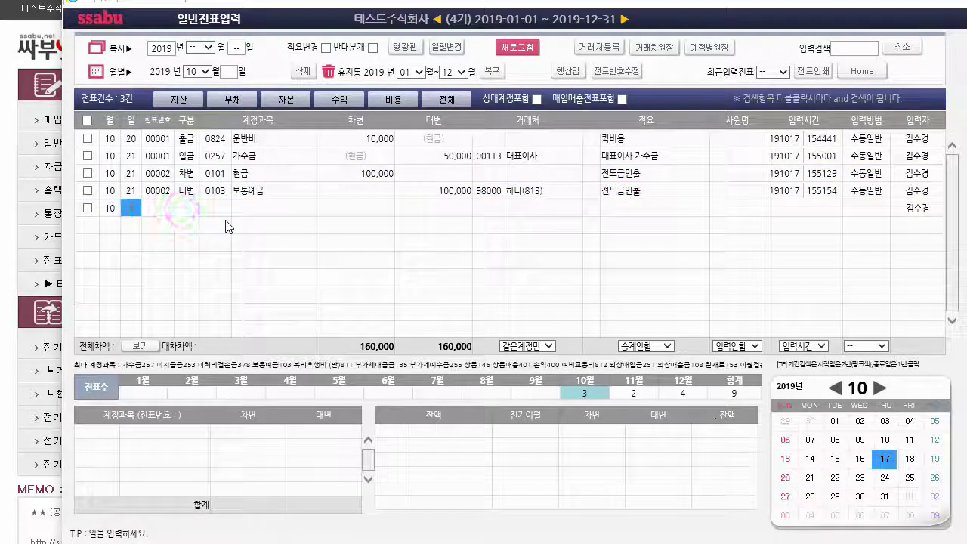
{"action": "type", "text": "21"}
{"action": "key", "text": "Return"}
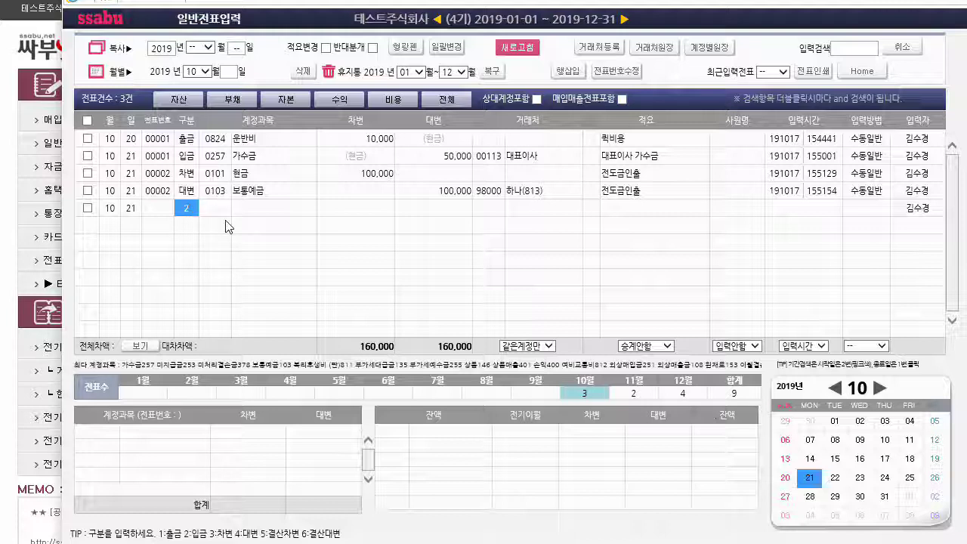
{"action": "key", "text": "Return"}
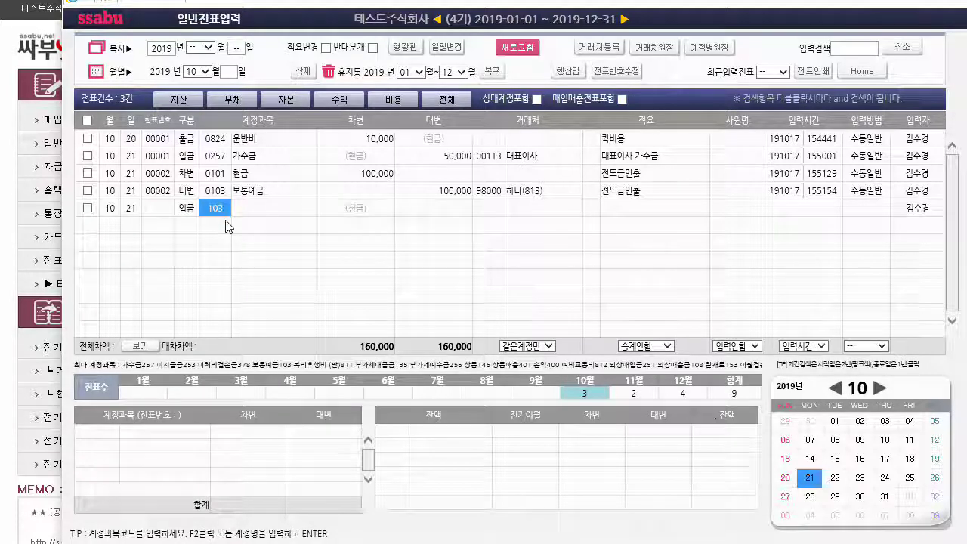
{"action": "key", "text": "Return"}
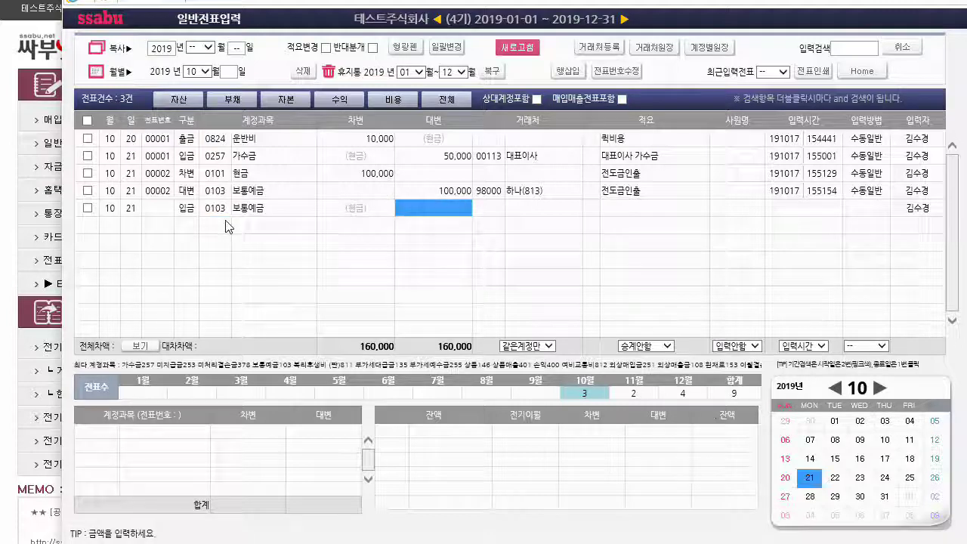
{"action": "type", "text": "100,000"}
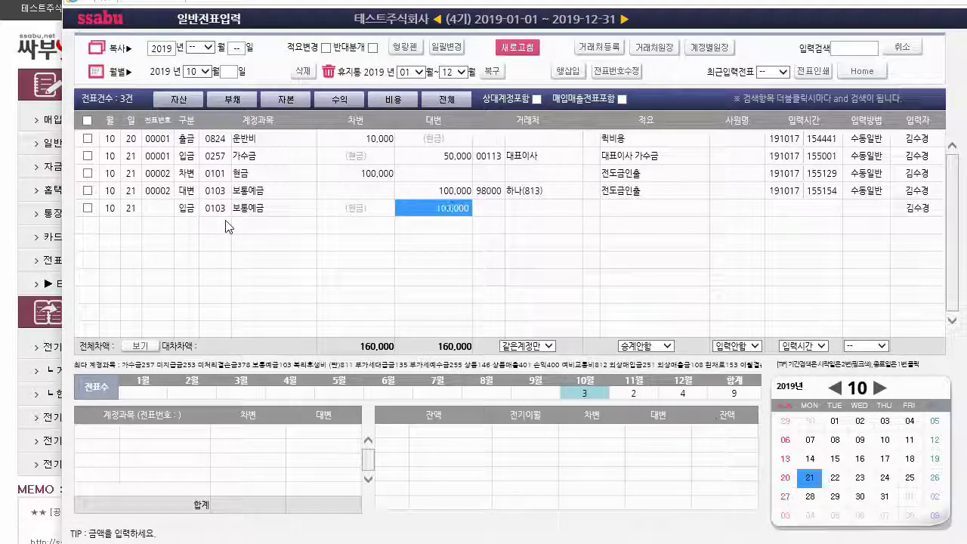
Step: Assign customer 하나(813), code 98000, to the 입금 line and save it without a description
{"action": "key", "text": "Return"}
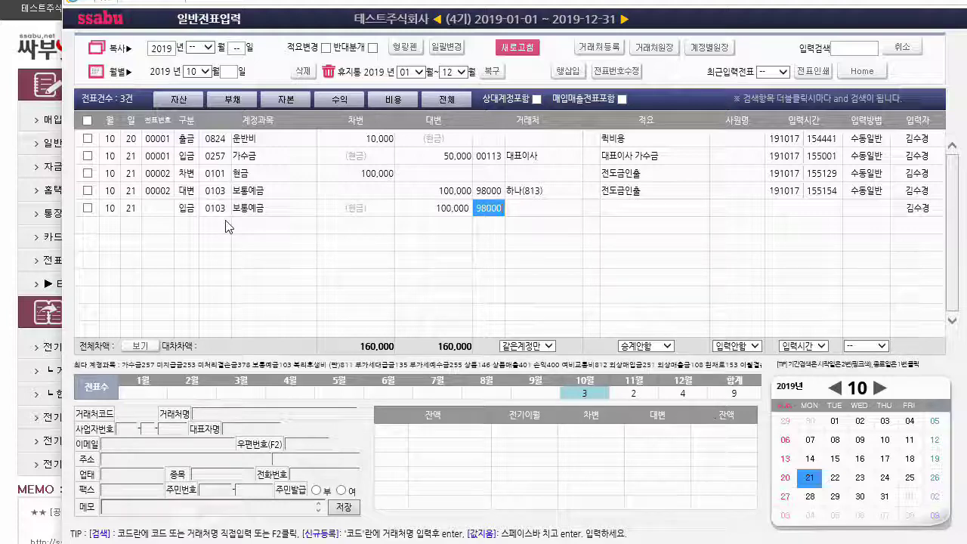
{"action": "key", "text": "Return"}
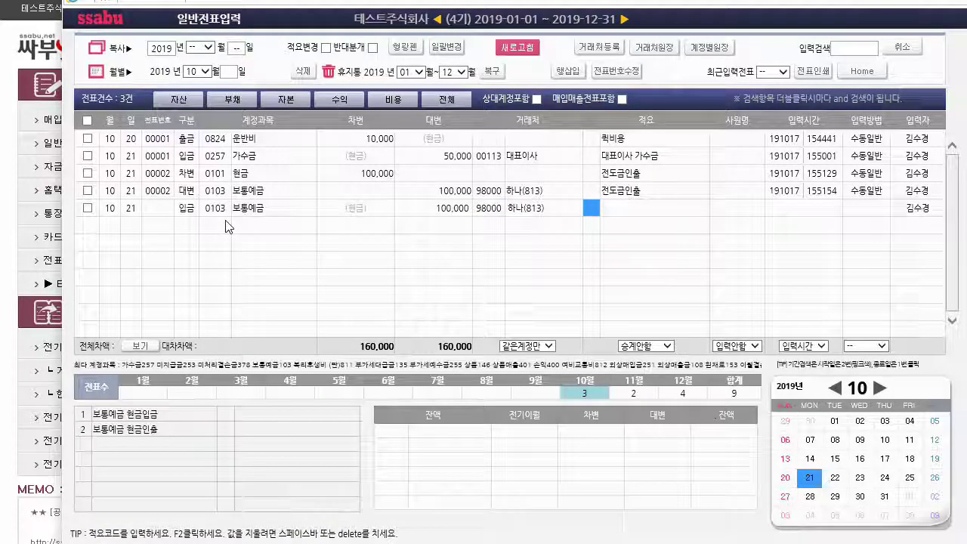
{"action": "key", "text": "Return"}
{"action": "key", "text": "Return"}
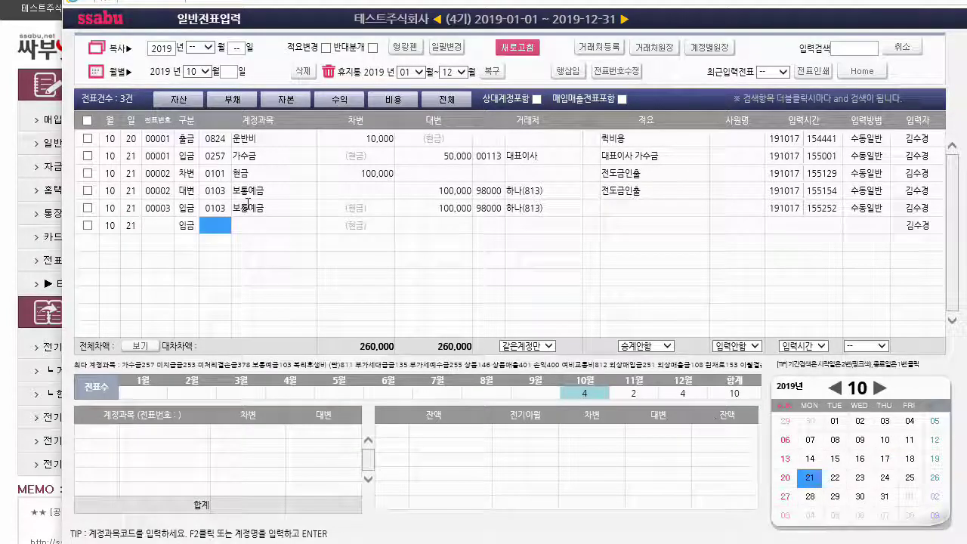
Step: Compare the 입금 voucher's debit and credit breakdown with that of the 차변/대변 전도금인출 voucher
{"action": "left_click", "coordinate": [217, 208]}
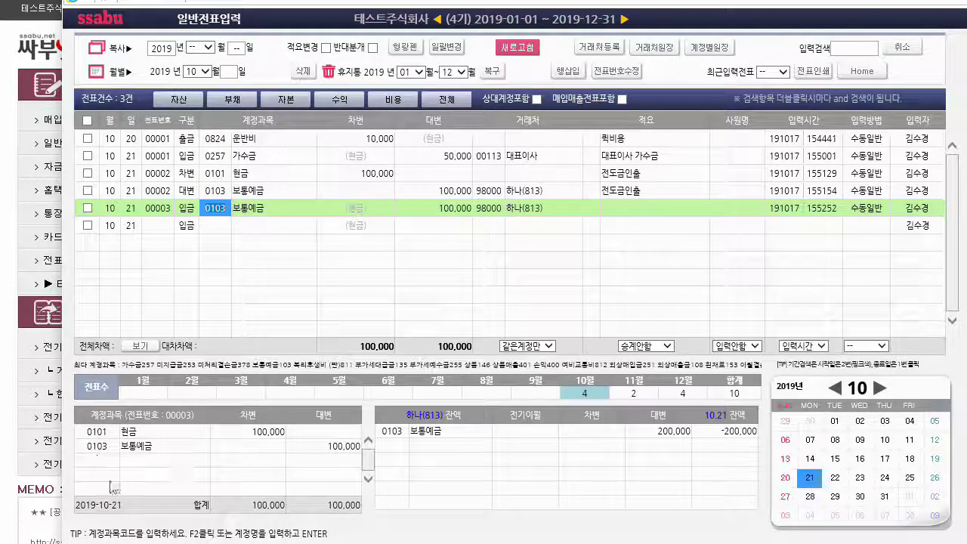
{"action": "left_click", "coordinate": [268, 431]}
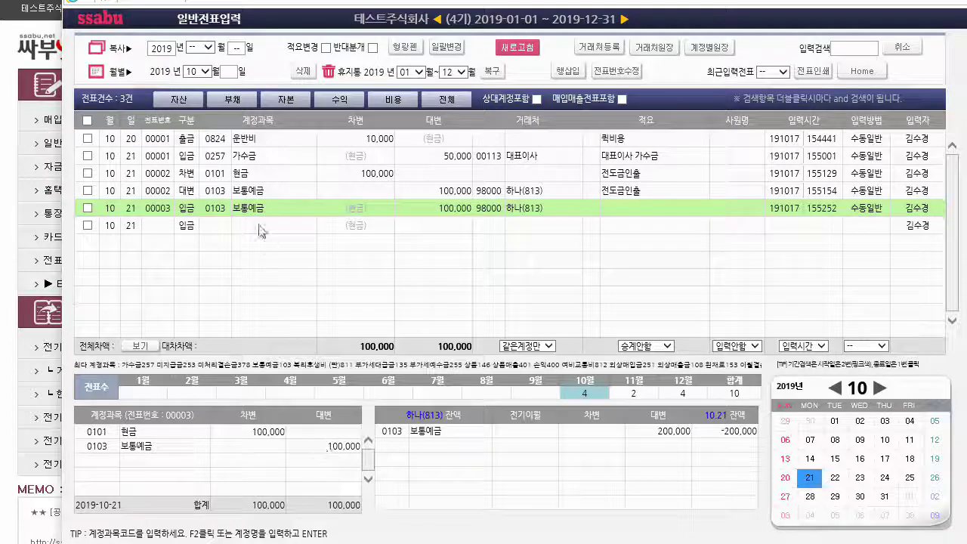
{"action": "left_click", "coordinate": [215, 190]}
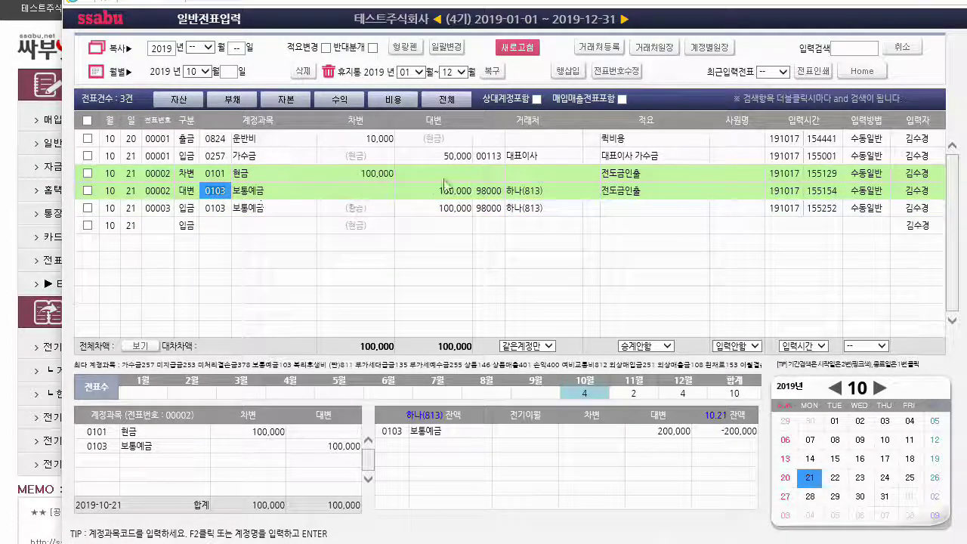
{"action": "left_click", "coordinate": [187, 173]}
{"action": "left_click", "coordinate": [213, 173]}
{"action": "left_click", "coordinate": [216, 191]}
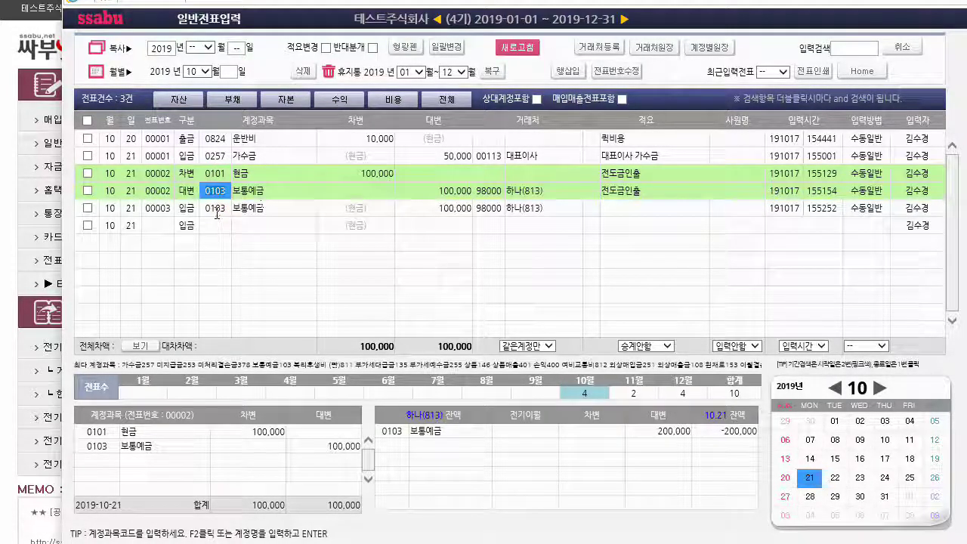
{"action": "left_click", "coordinate": [216, 210]}
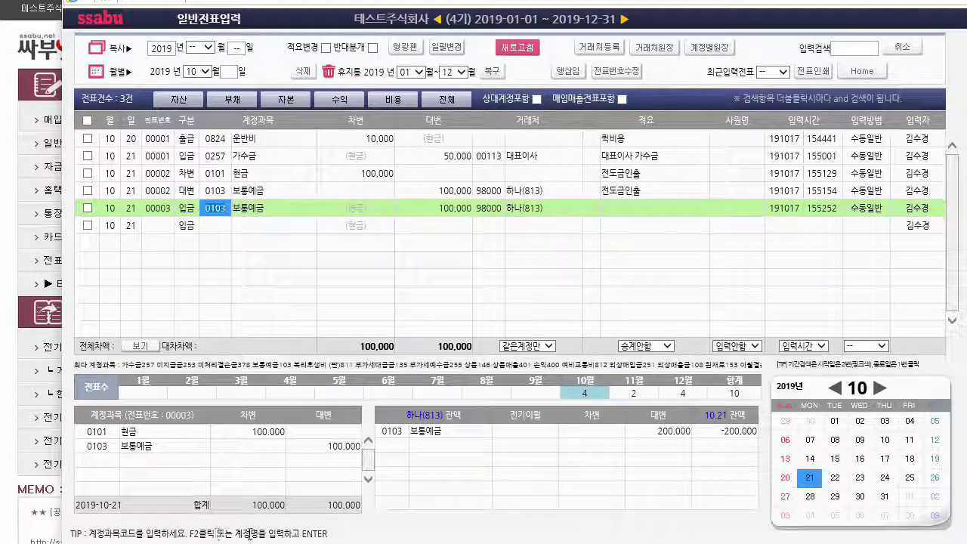
{"action": "key", "text": "Up"}
{"action": "key", "text": "Up"}
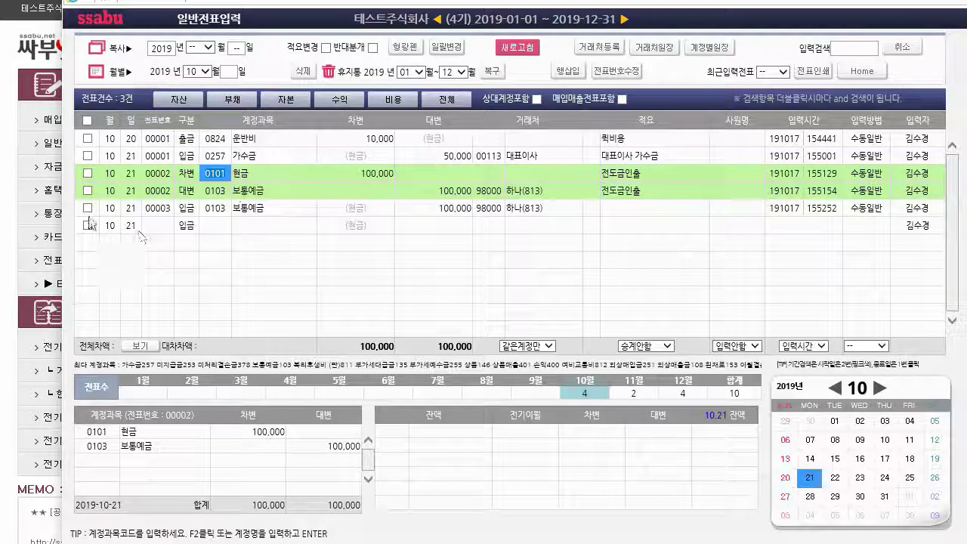
Step: Switch to the ssabu.net website and open the [싸부넷ERP] 사용설명 lecture list under 싸부 강의실
{"action": "left_click", "coordinate": [15, 192]}
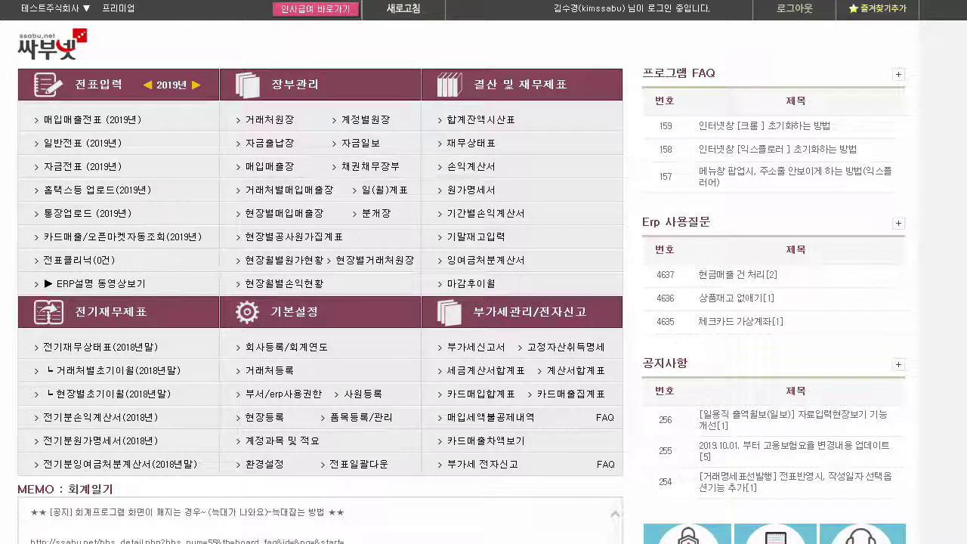
{"action": "key", "text": "alt+Home"}
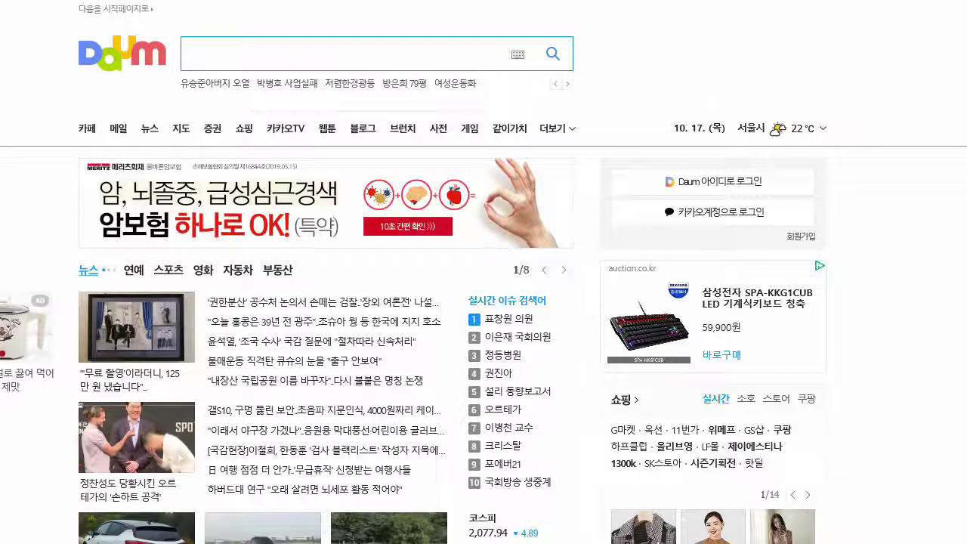
{"action": "key", "text": "alt+Left"}
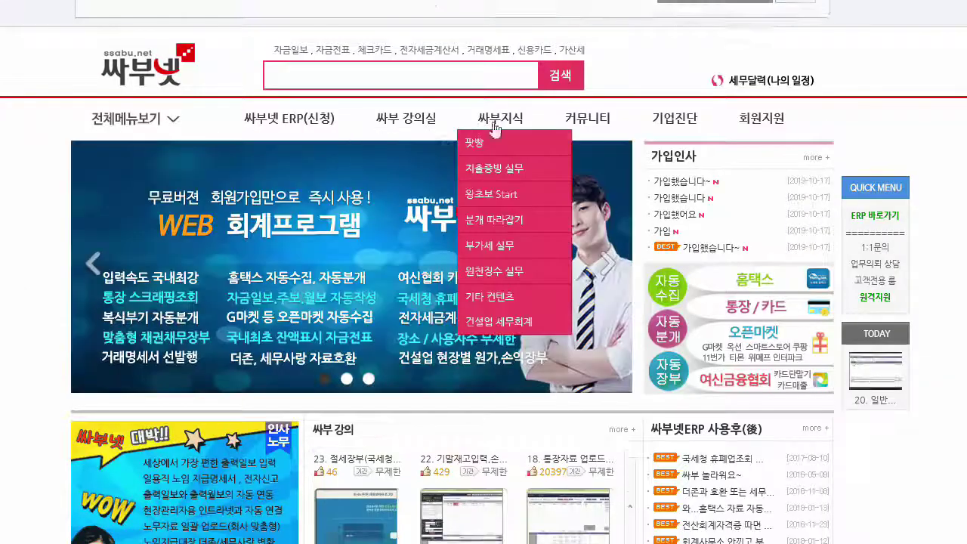
{"action": "mouse_move", "coordinate": [391, 128]}
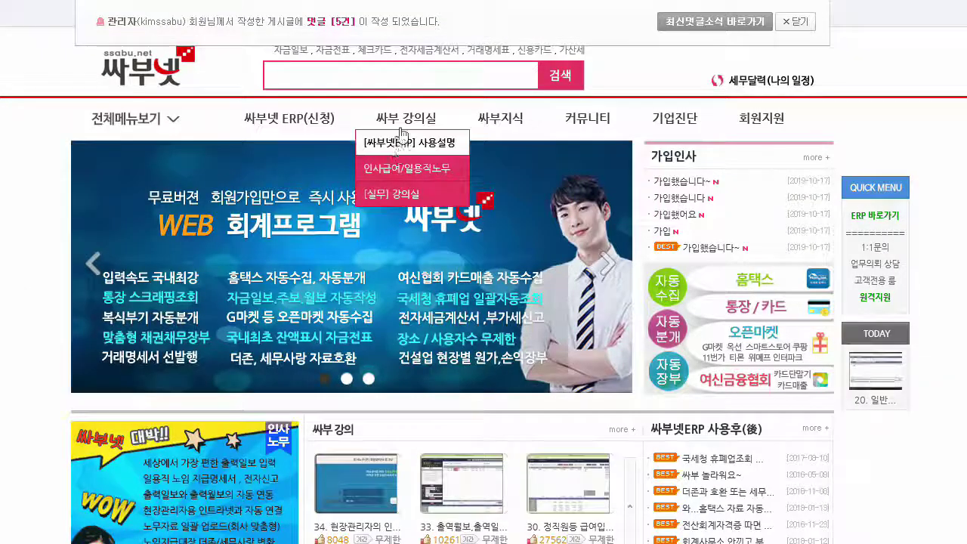
{"action": "left_click", "coordinate": [463, 174]}
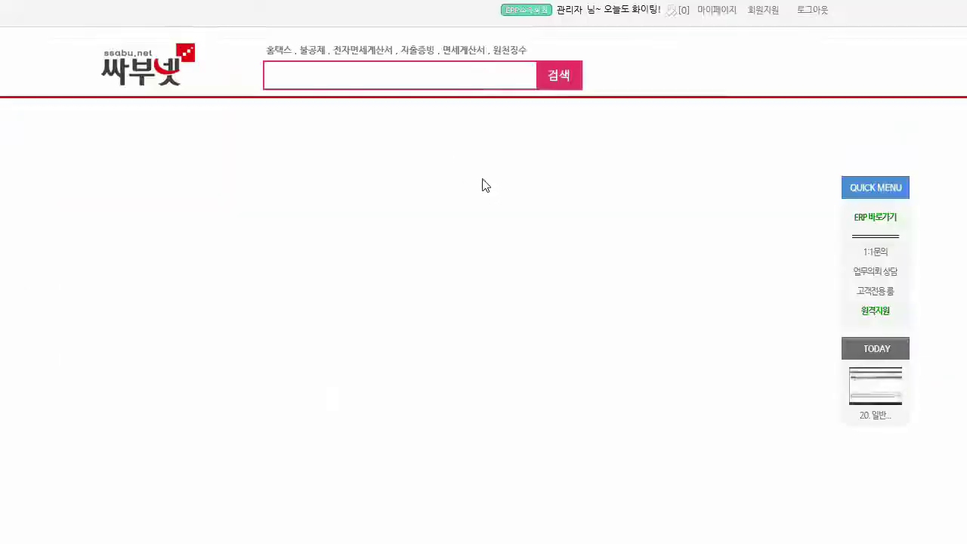
{"action": "left_click", "coordinate": [500, 249]}
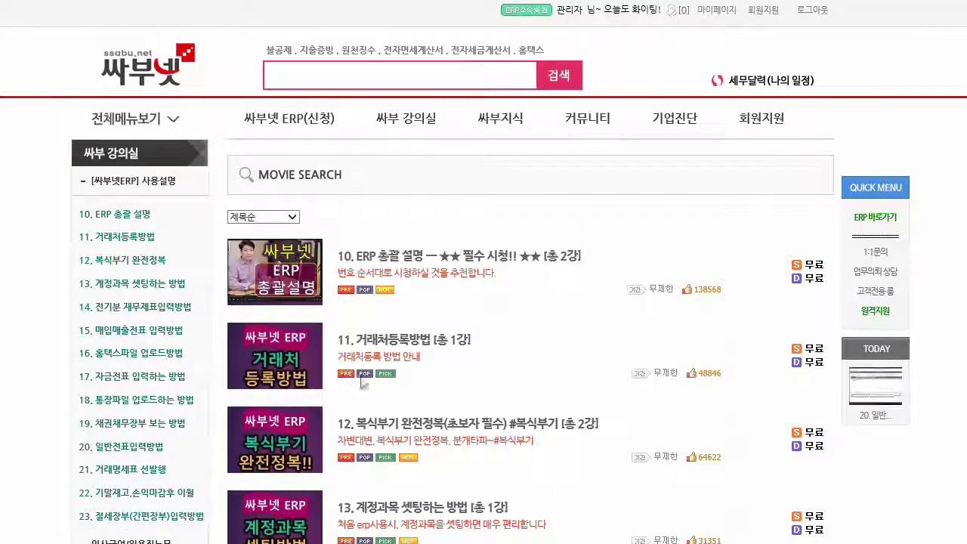
Step: Open lecture 12, 복식부기 완전정복(초보자 필수), and review its topic outline and video list
{"action": "left_click", "coordinate": [389, 427]}
{"action": "left_click", "coordinate": [390, 431]}
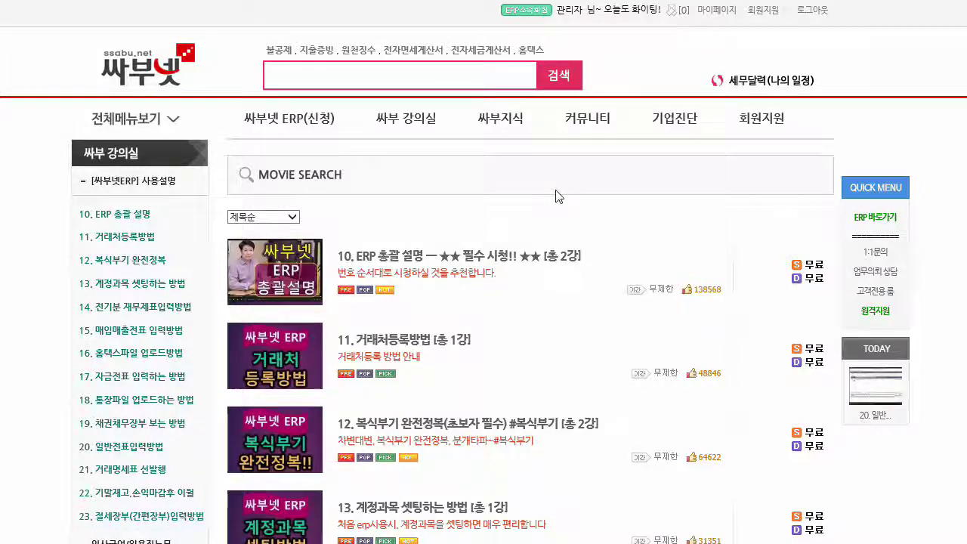
{"action": "left_click", "coordinate": [300, 449]}
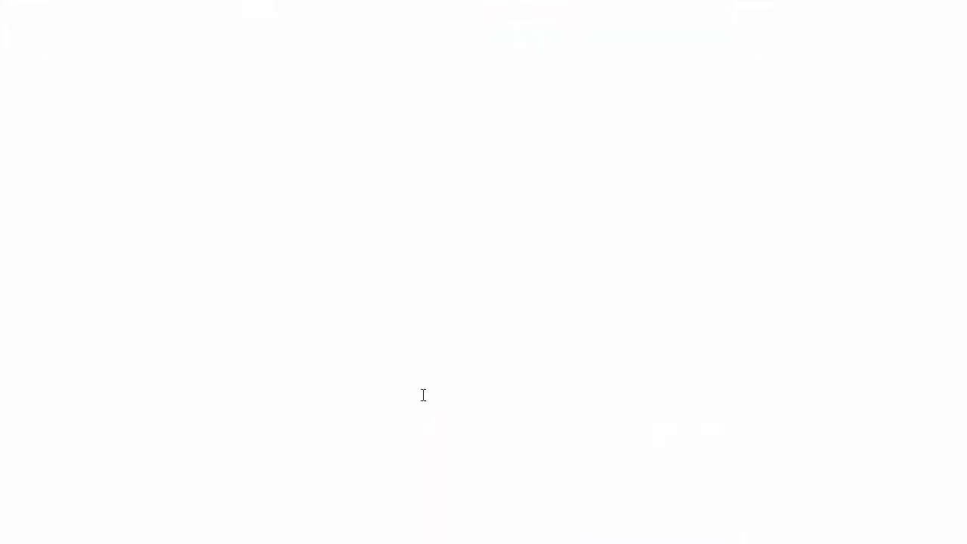
{"action": "scroll", "coordinate": [577, 243], "scroll_direction": "down", "scroll_amount": 4}
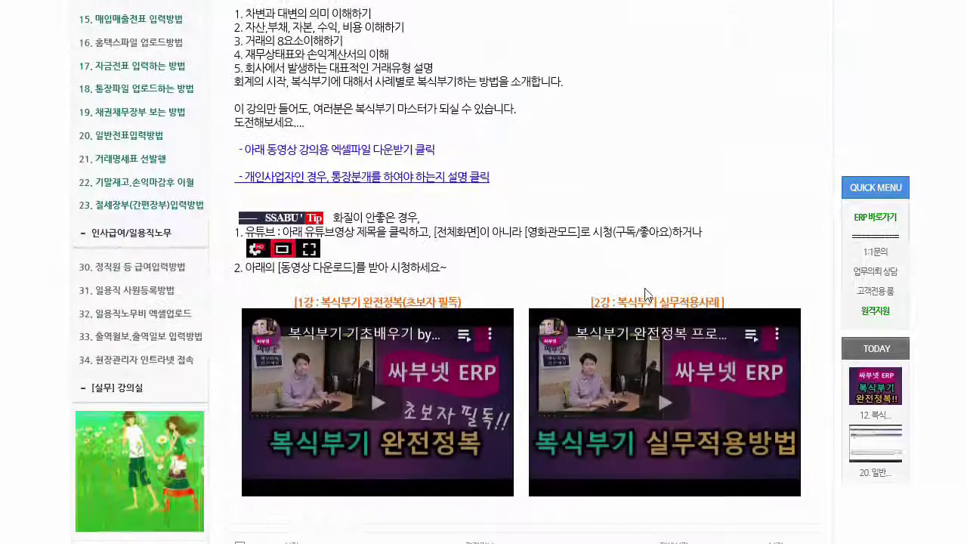
{"action": "scroll", "coordinate": [577, 244], "scroll_direction": "up", "scroll_amount": 3}
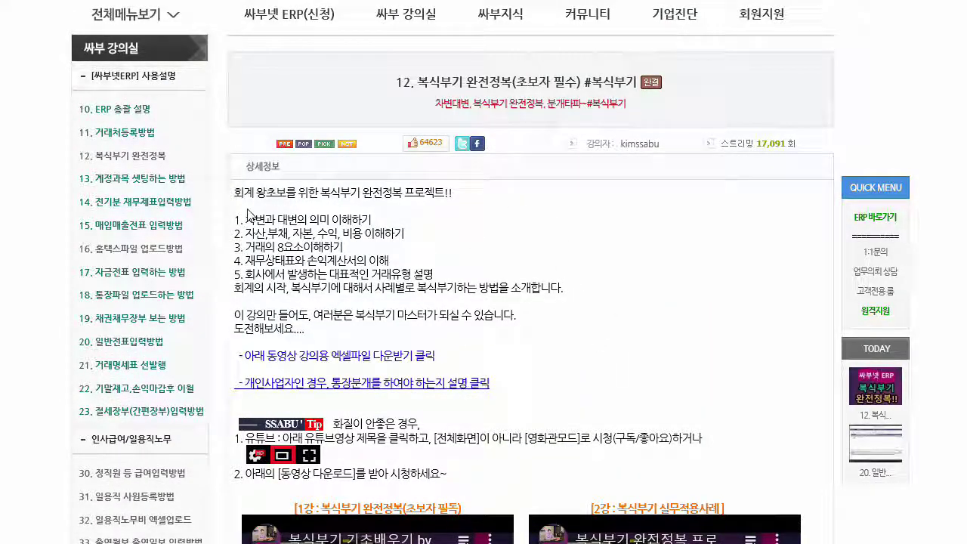
{"action": "left_click_drag", "start_coordinate": [290, 214], "coordinate": [428, 288]}
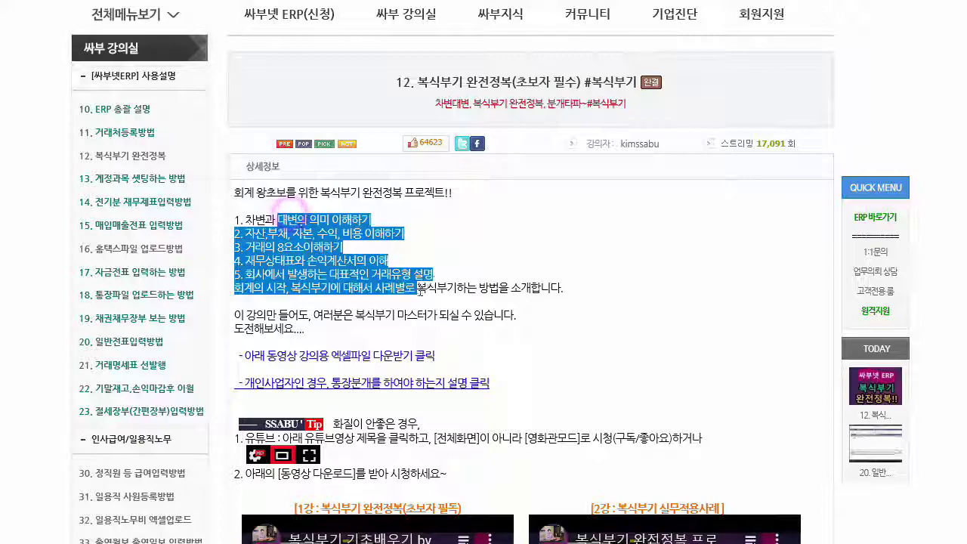
{"action": "scroll", "coordinate": [492, 299], "scroll_direction": "down", "scroll_amount": 7}
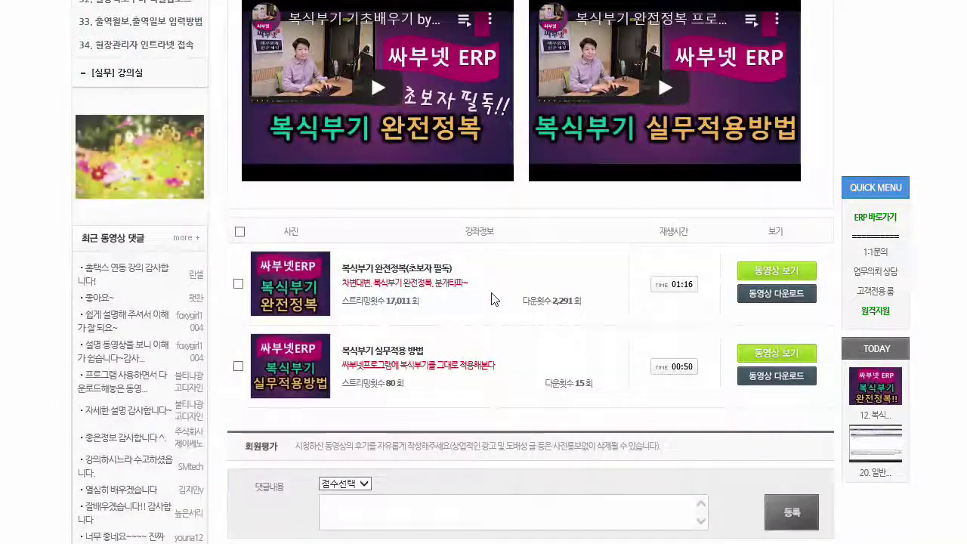
Step: Examine the member ratings and comments below the video list on the 복식부기 완전정복 lecture page
{"action": "scroll", "coordinate": [492, 299], "scroll_direction": "down", "scroll_amount": 5}
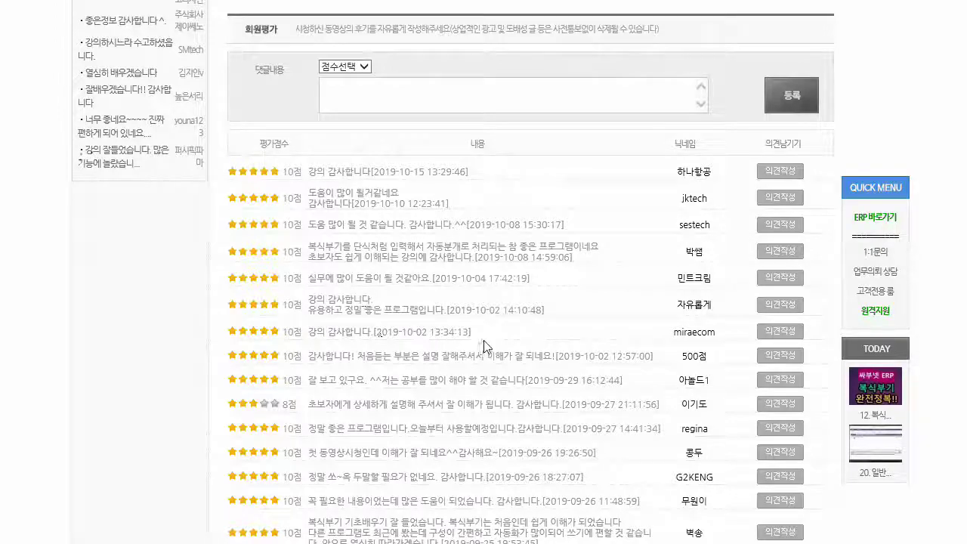
{"action": "scroll", "coordinate": [483, 340], "scroll_direction": "up", "scroll_amount": 14}
{"action": "scroll", "coordinate": [483, 325], "scroll_direction": "down", "scroll_amount": 5}
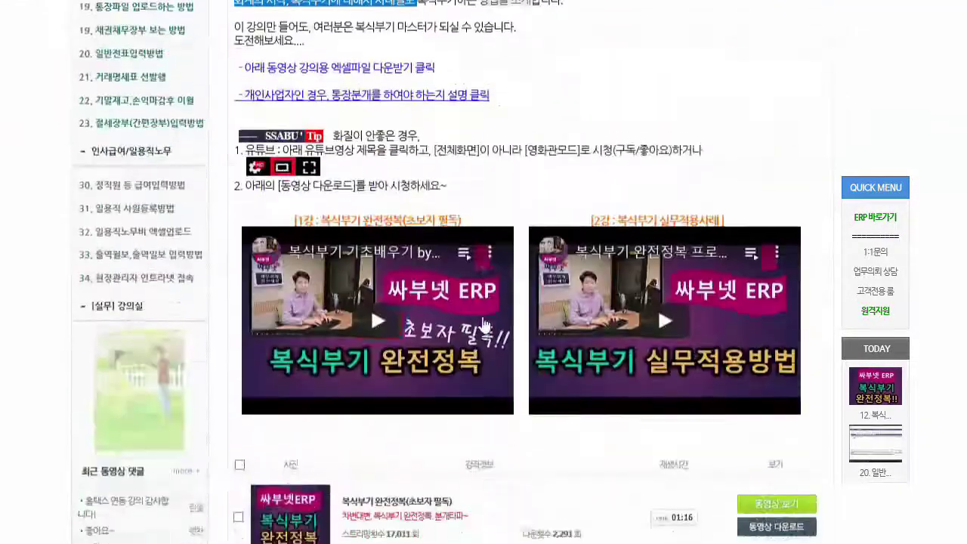
{"action": "scroll", "coordinate": [484, 323], "scroll_direction": "down", "scroll_amount": 8}
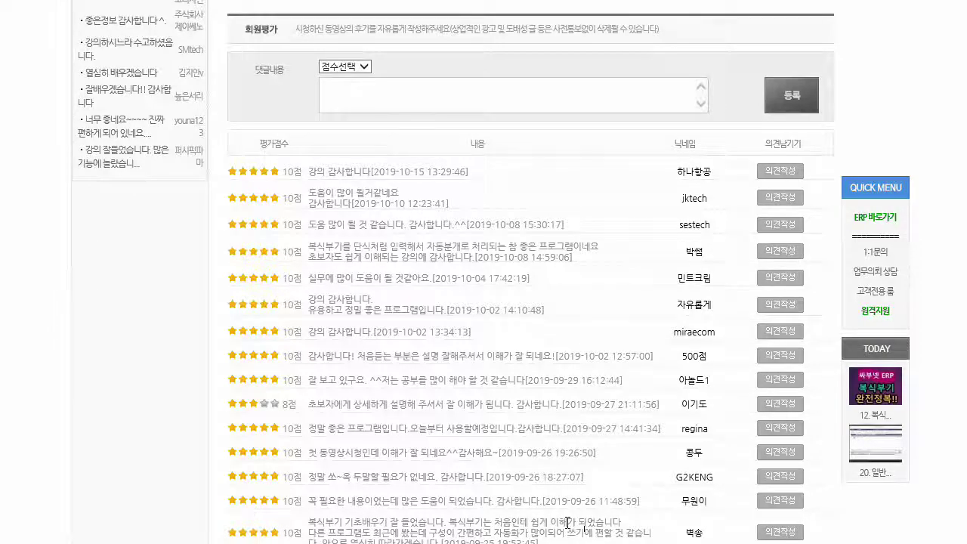
{"action": "scroll", "coordinate": [534, 465], "scroll_direction": "up", "scroll_amount": 10}
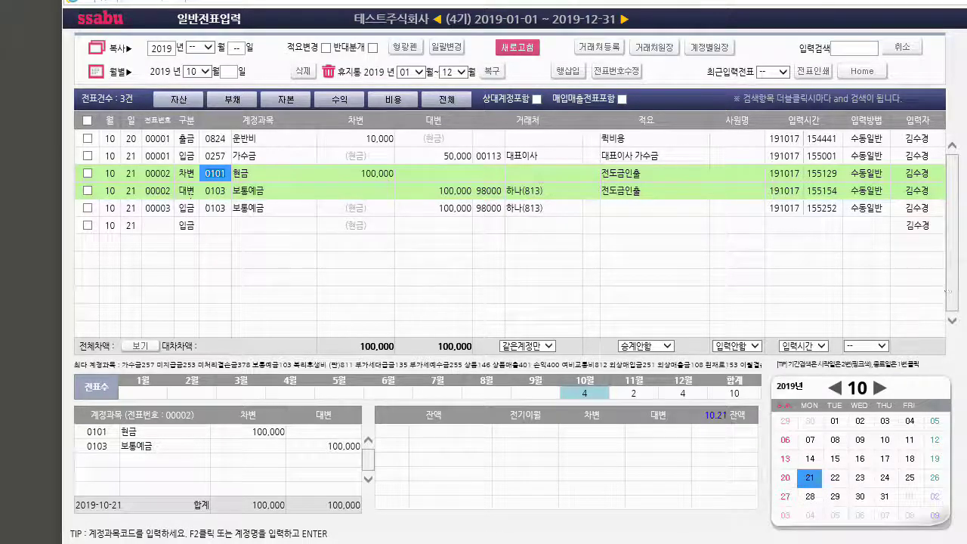
Step: Check the customer balances of the 하나(813) and 대표이사 lines in 일반전표입력, and open the 거래처원장 for 대표이사
{"action": "left_click", "coordinate": [523, 191]}
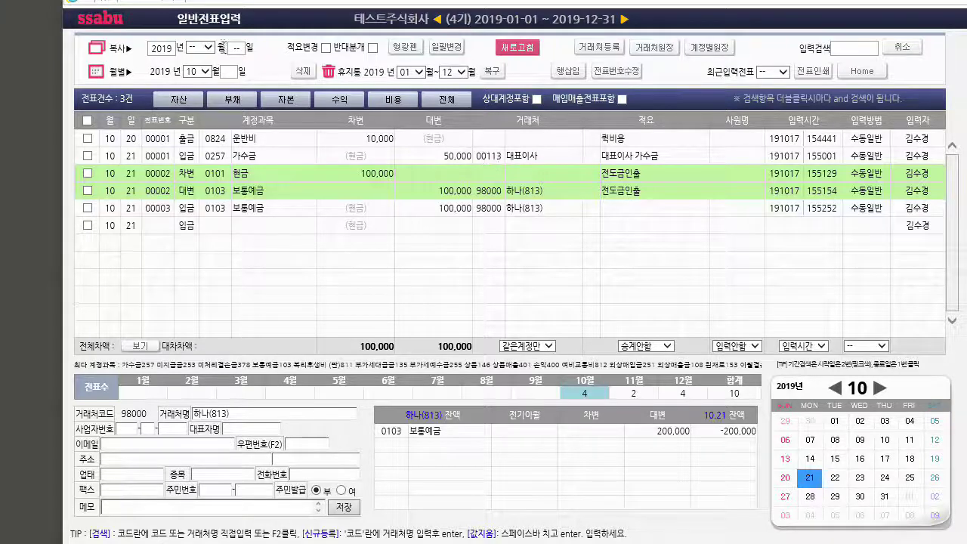
{"action": "left_click", "coordinate": [485, 155]}
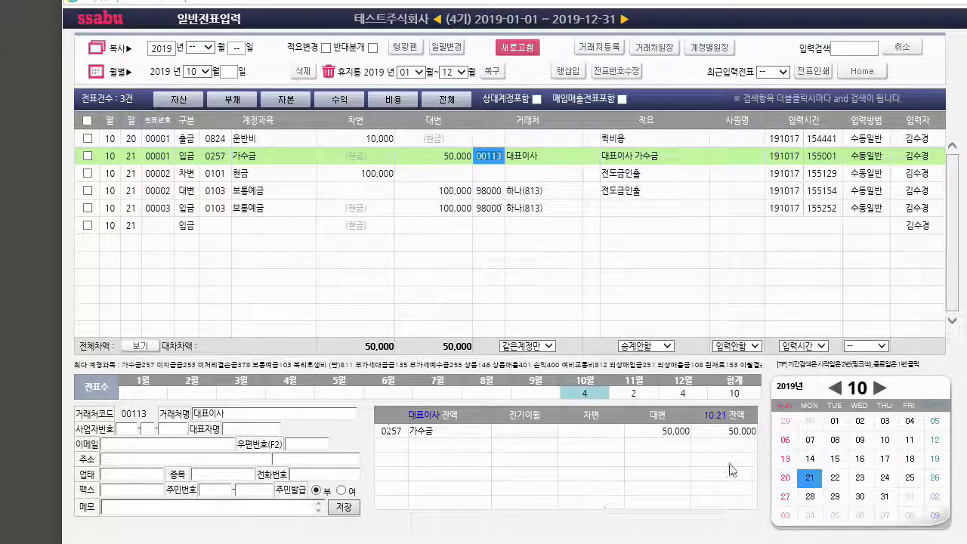
{"action": "left_click", "coordinate": [577, 442]}
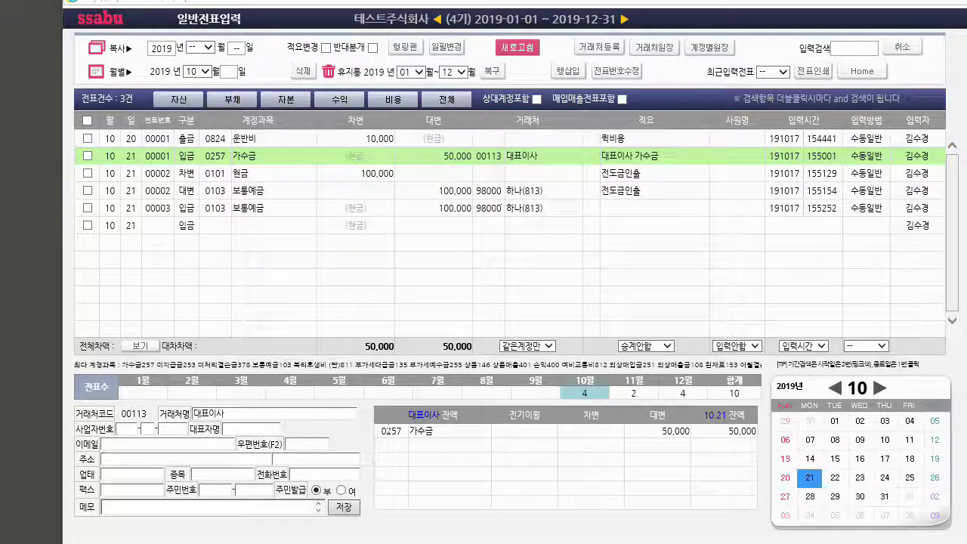
{"action": "left_click_drag", "start_coordinate": [966, 53], "coordinate": [324, 4]}
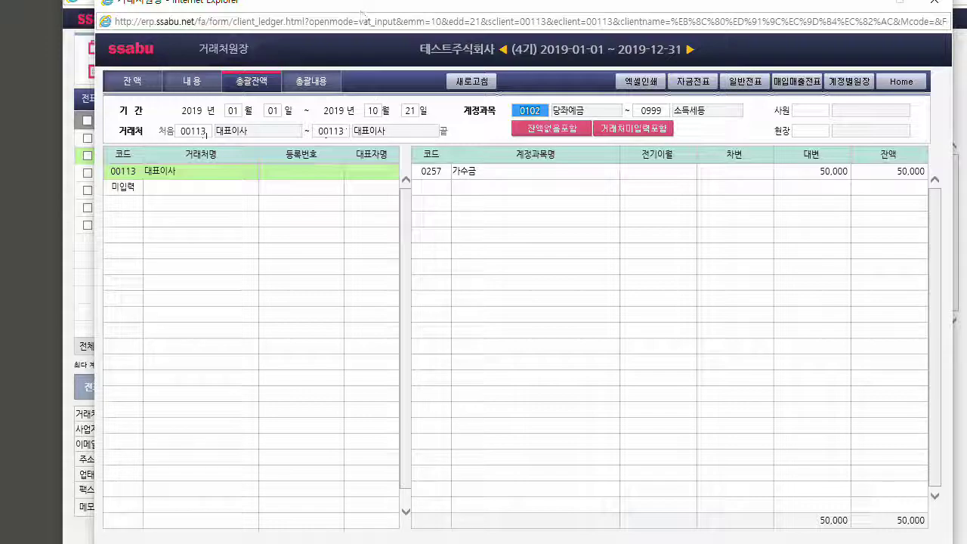
{"action": "left_click_drag", "start_coordinate": [315, 8], "coordinate": [966, 75]}
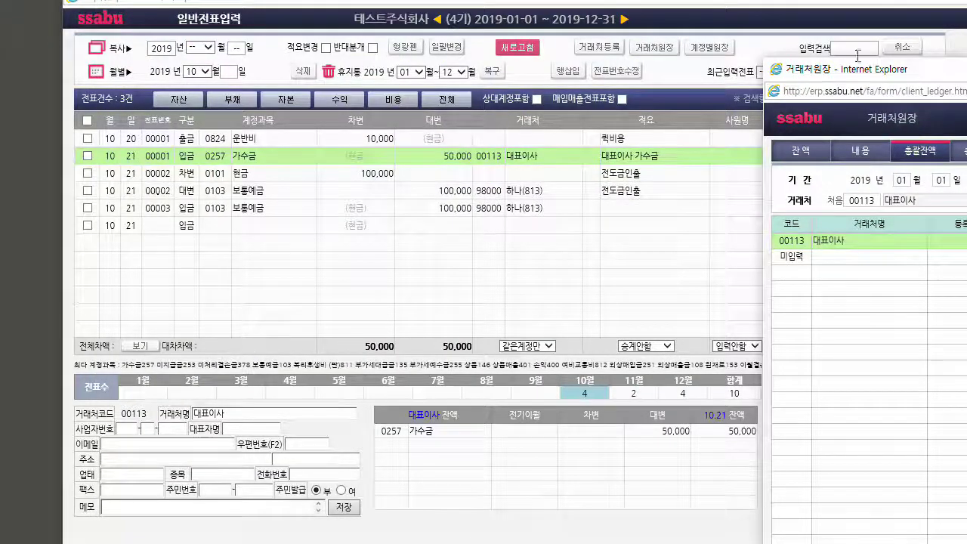
{"action": "left_click_drag", "start_coordinate": [858, 69], "coordinate": [175, 22]}
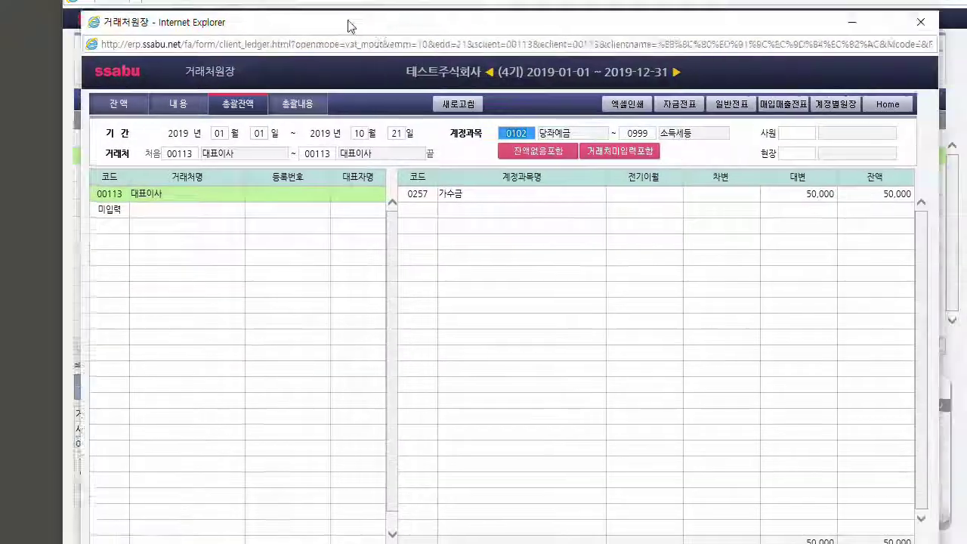
{"action": "left_click_drag", "start_coordinate": [348, 27], "coordinate": [316, 30]}
Step: Review the ledger's end date and the 대표이사 row, and open the transaction details of the 가수금 balance
{"action": "left_click", "coordinate": [312, 137]}
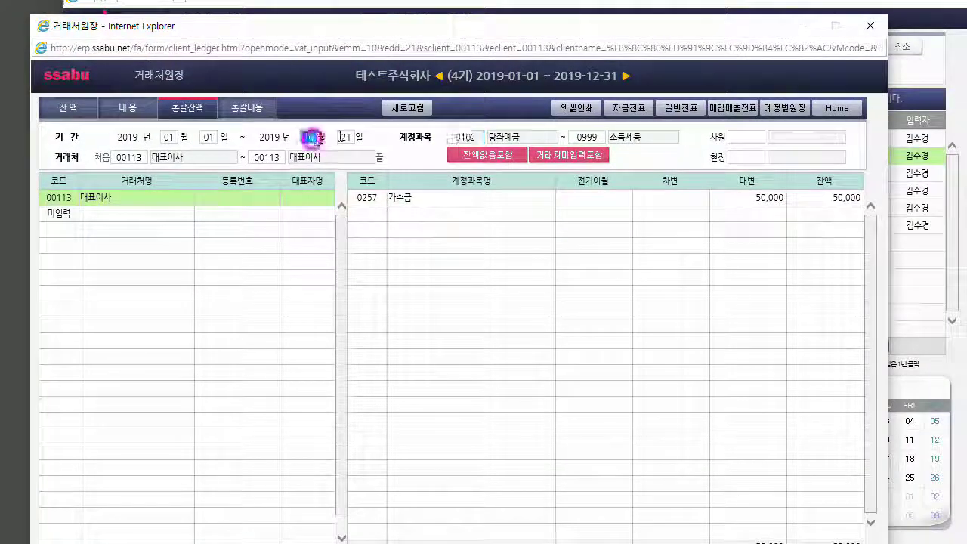
{"action": "left_click", "coordinate": [344, 138]}
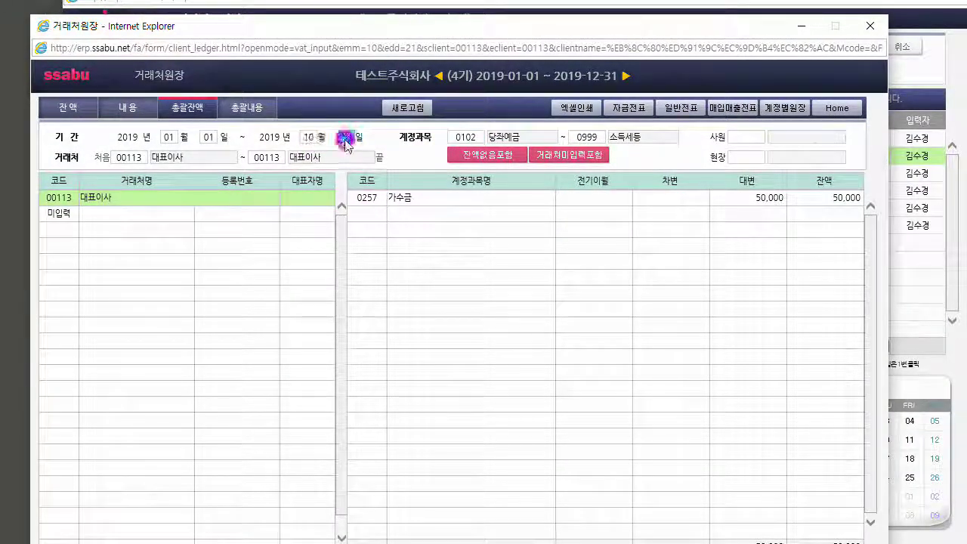
{"action": "left_click", "coordinate": [111, 198]}
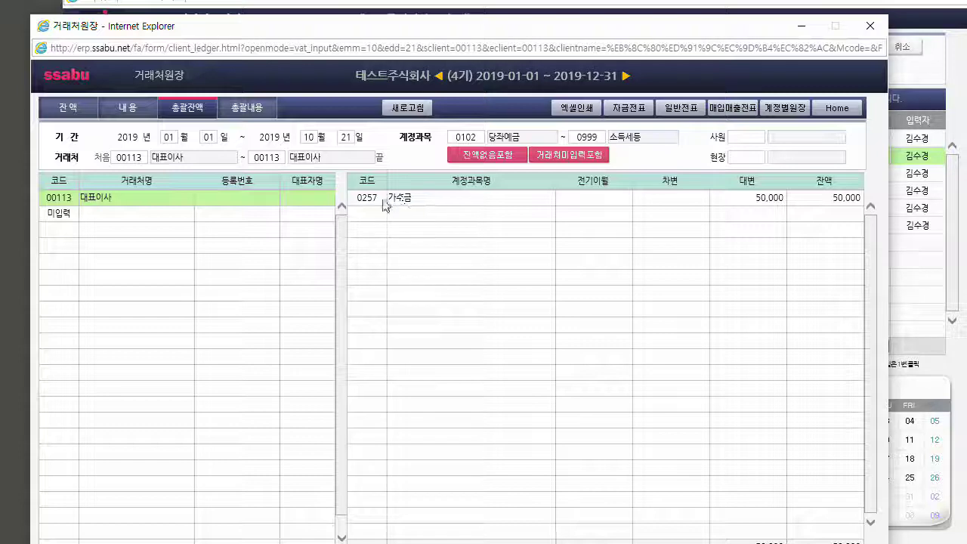
{"action": "left_click", "coordinate": [765, 198]}
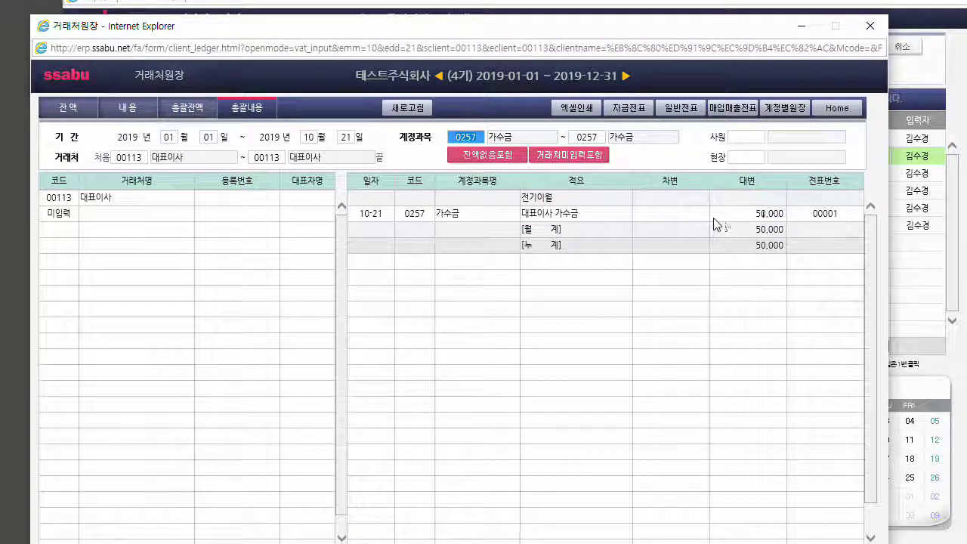
{"action": "left_click", "coordinate": [360, 214]}
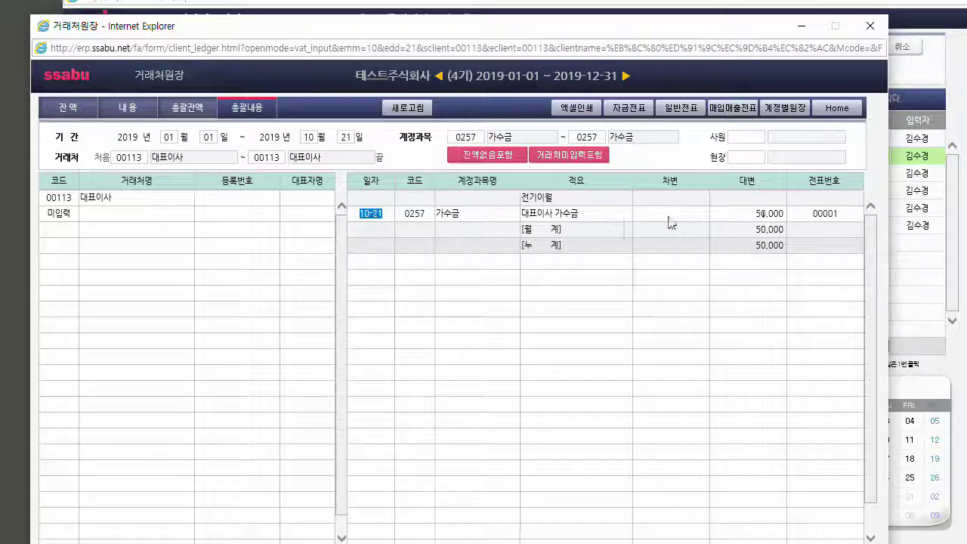
Step: Inspect the source voucher behind the 10-21 가수금 credit entry, and close the 거래처원장
{"action": "double_click", "coordinate": [759, 214]}
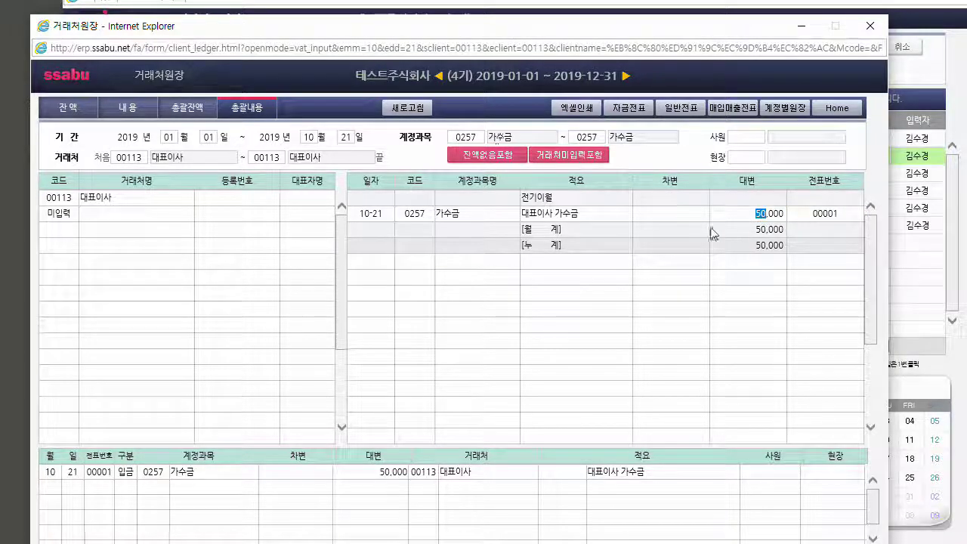
{"action": "left_click", "coordinate": [751, 217]}
{"action": "left_click", "coordinate": [751, 217]}
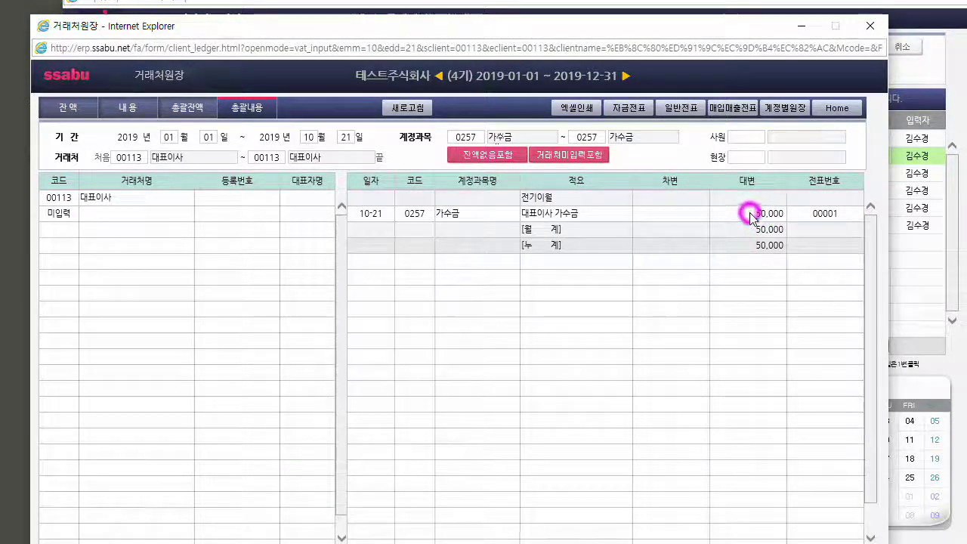
{"action": "left_click", "coordinate": [125, 472]}
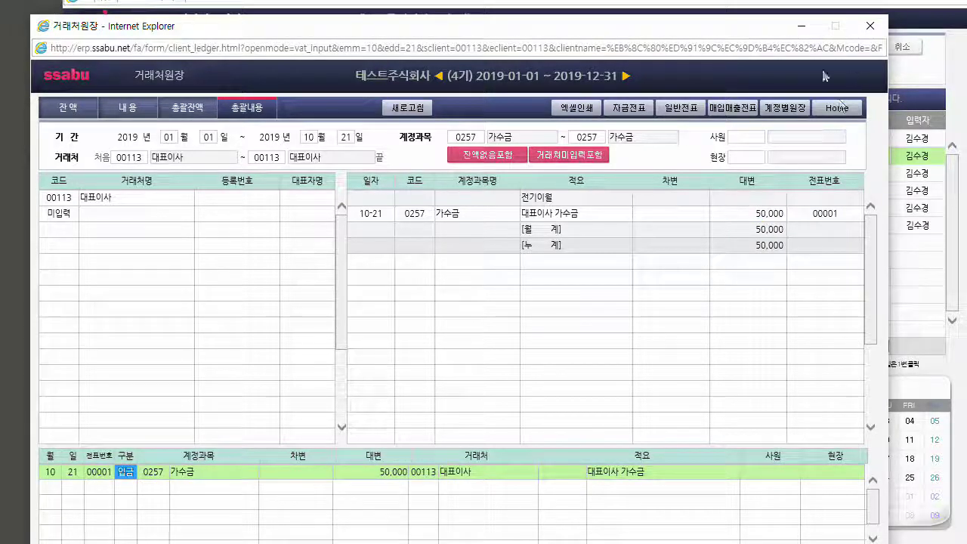
{"action": "left_click", "coordinate": [870, 25]}
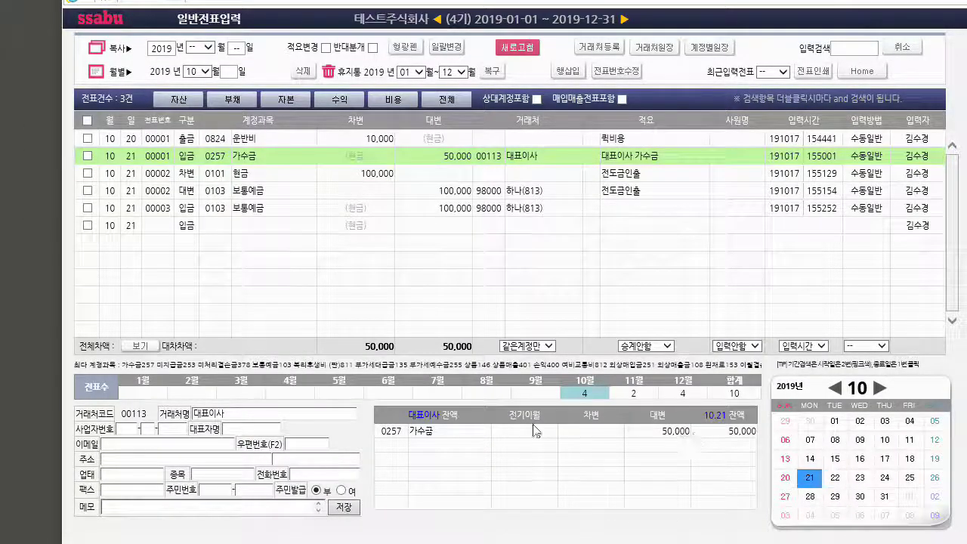
Step: Compare the customer and 보통예금 account of voucher 00003 with the 대변 line of voucher 00002
{"action": "left_click", "coordinate": [489, 208]}
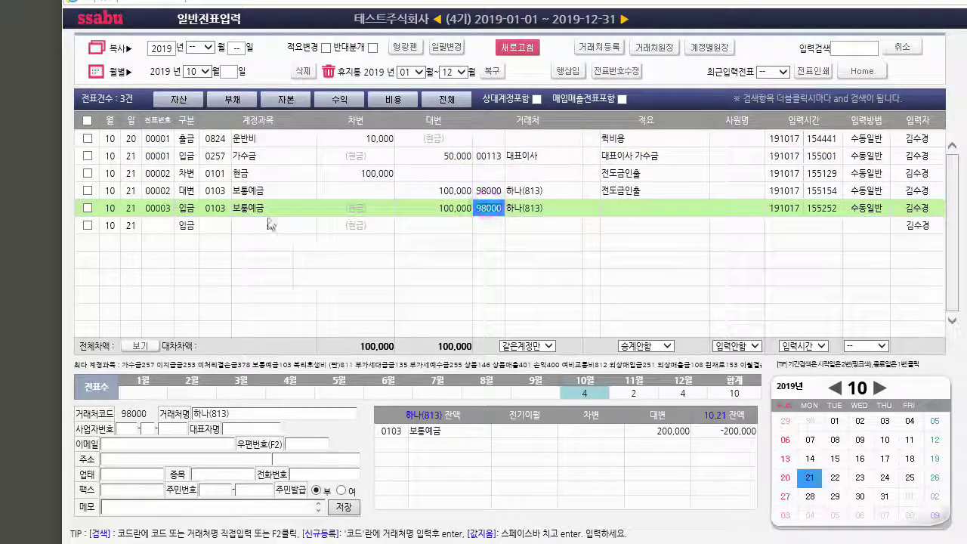
{"action": "left_click", "coordinate": [218, 208]}
{"action": "left_click", "coordinate": [227, 196]}
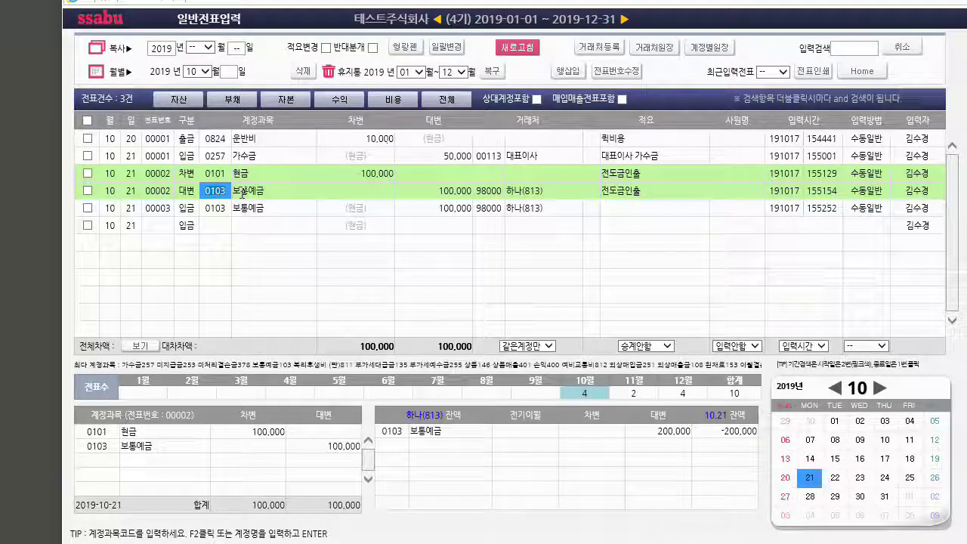
Step: Refresh the voucher list and start a new 차변 line dated day 21 of October
{"action": "left_click", "coordinate": [517, 51]}
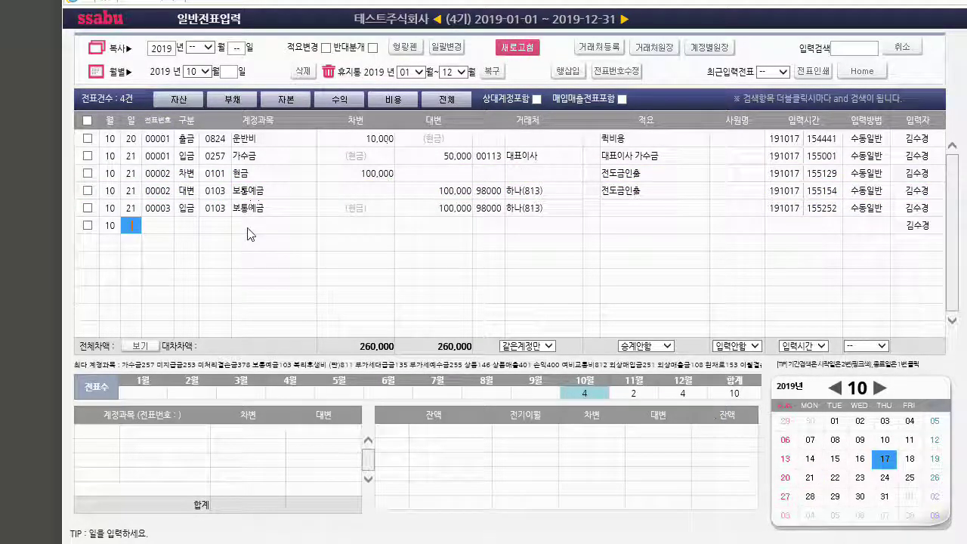
{"action": "type", "text": "21"}
{"action": "key", "text": "Return"}
{"action": "type", "text": "3"}
{"action": "key", "text": "Return"}
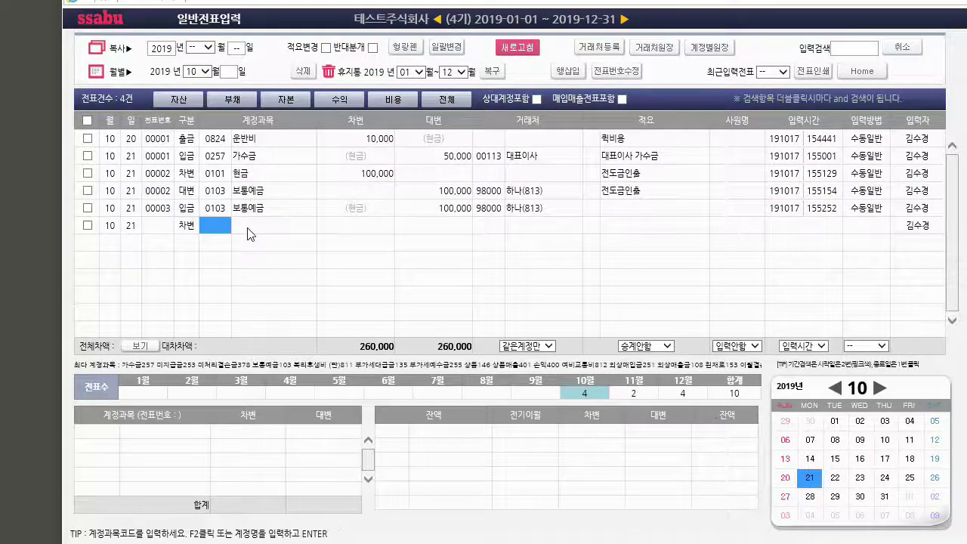
Step: Enter account 0103 보통예금 on the 차변 line with a debit amount of 100,000
{"action": "type", "text": "103"}
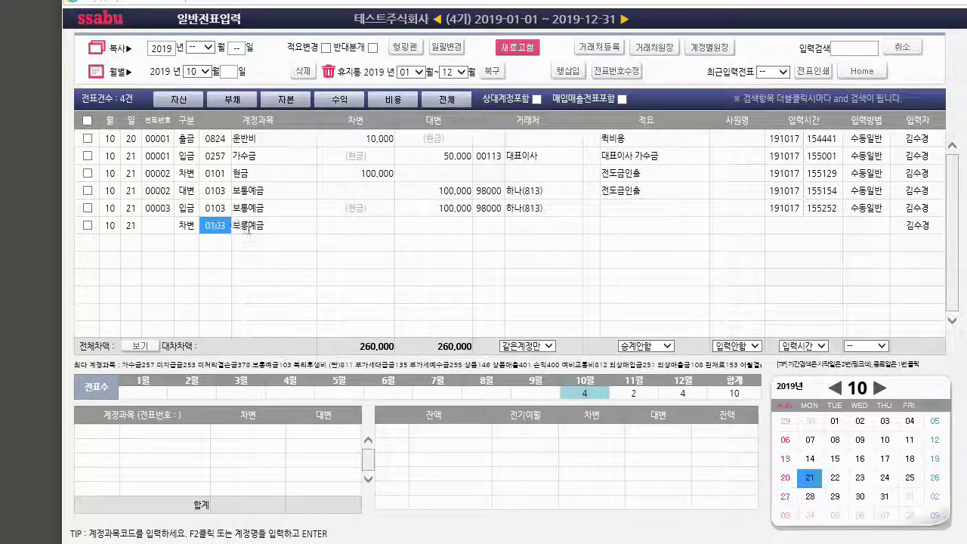
{"action": "key", "text": "Return"}
{"action": "type", "text": "100,0"}
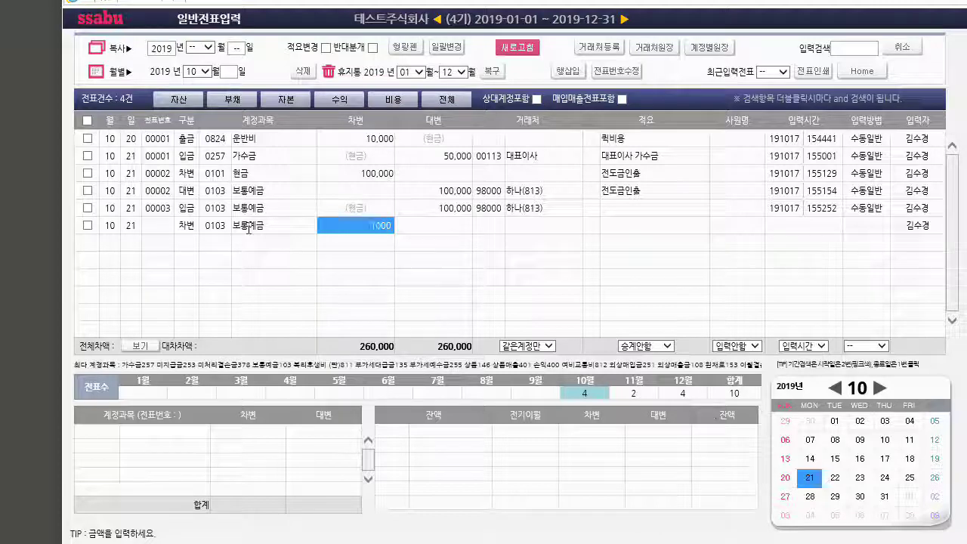
{"action": "type", "text": "00"}
{"action": "key", "text": "Return"}
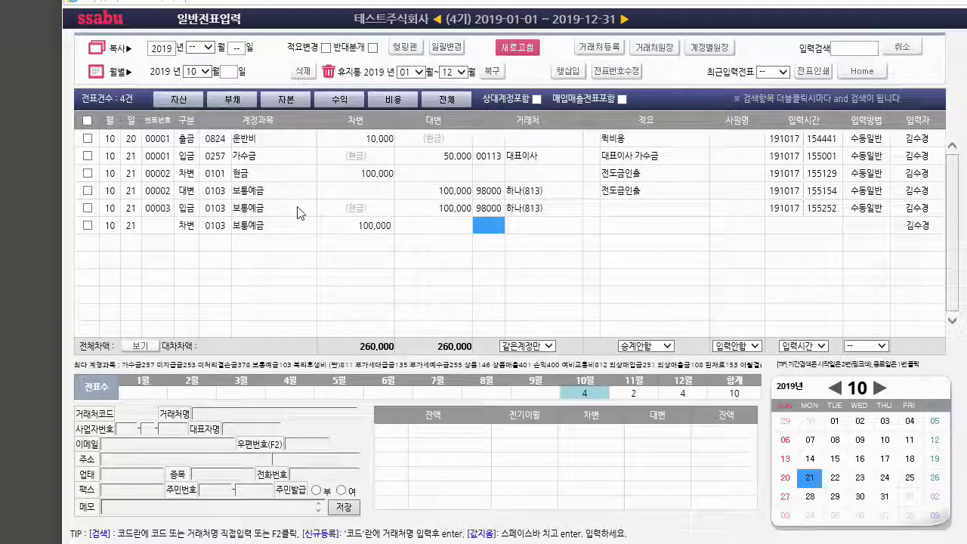
Step: View the customer list for the new 차변 line, cancel it, and review the line's account, amount and customer fields
{"action": "key", "text": "F2"}
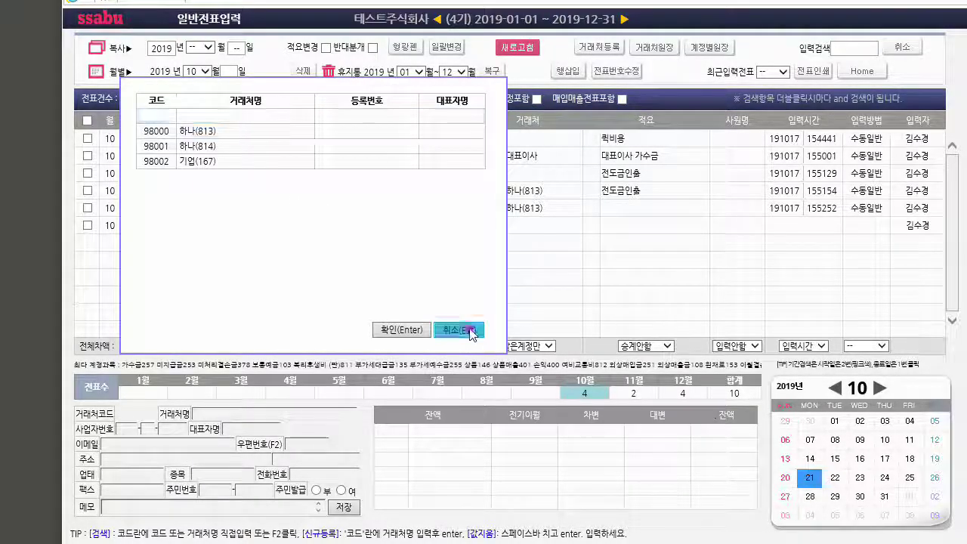
{"action": "left_click", "coordinate": [468, 330]}
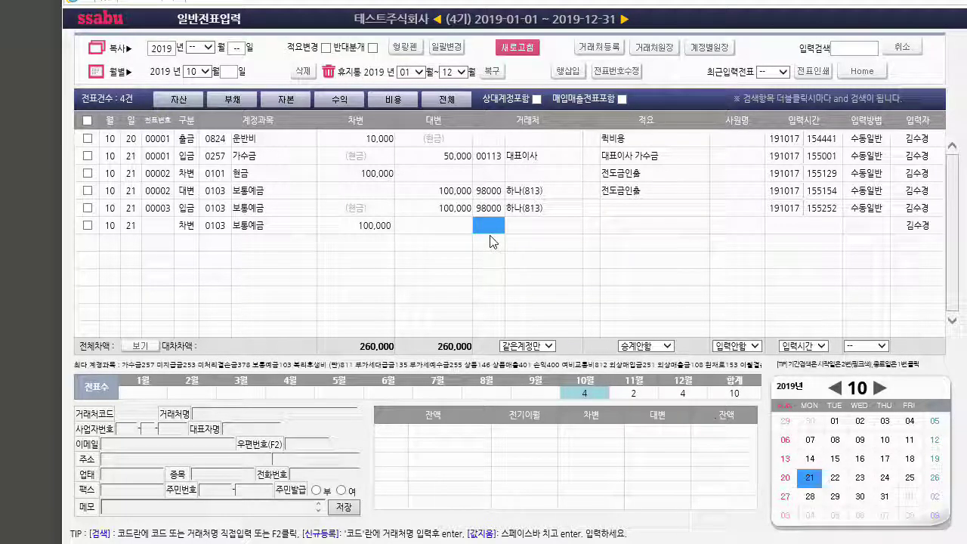
{"action": "left_click", "coordinate": [211, 224]}
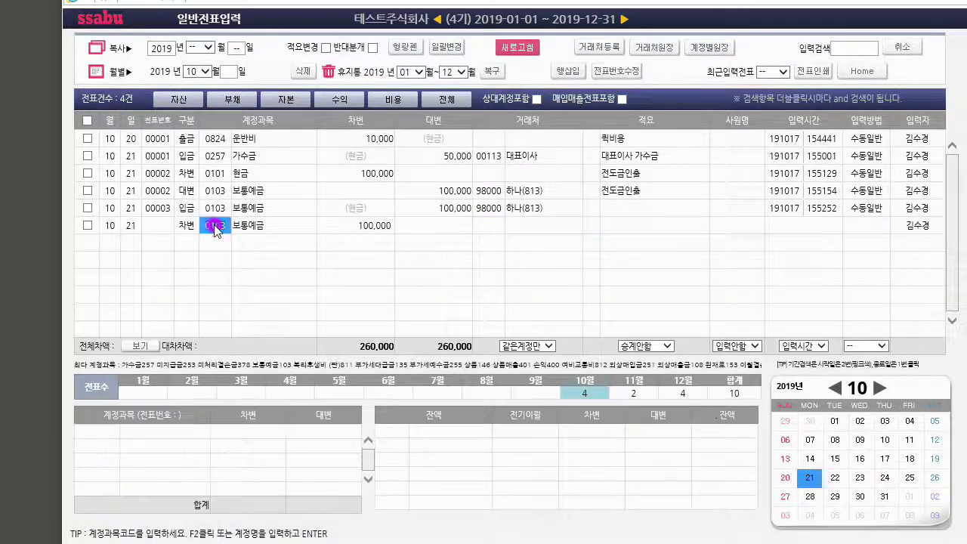
{"action": "left_click", "coordinate": [359, 226]}
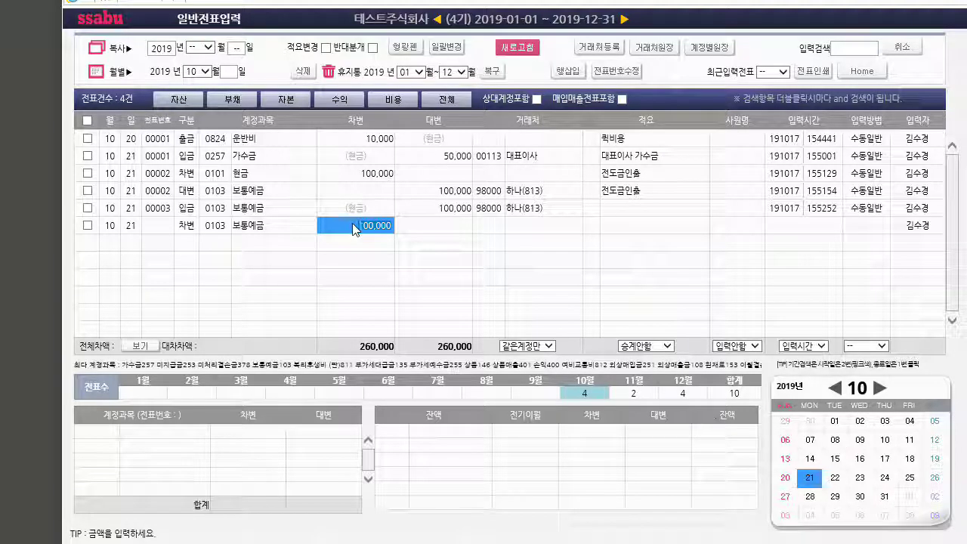
{"action": "left_click", "coordinate": [491, 224]}
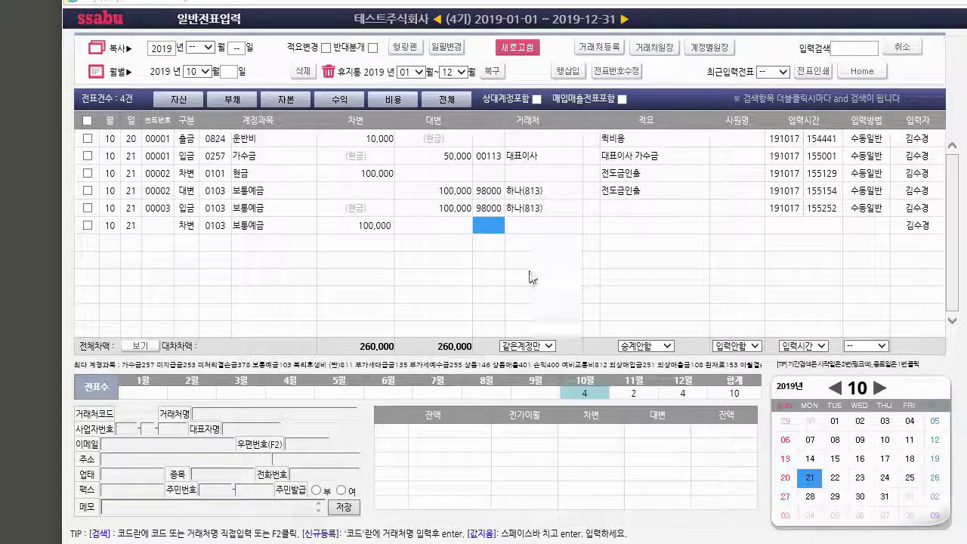
{"action": "left_click", "coordinate": [227, 225]}
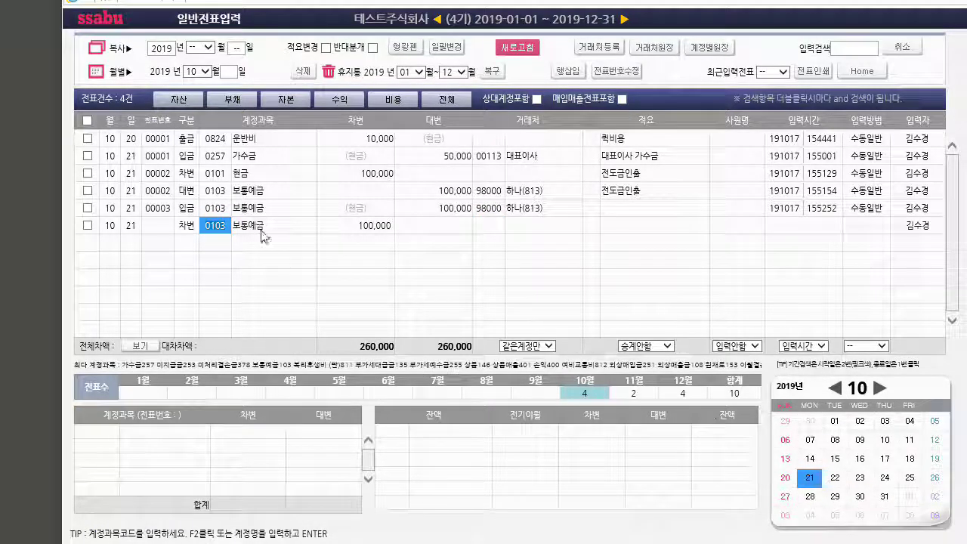
Step: Assign customer 98001 하나(814) to the new 차변 line for 보통예금
{"action": "left_click", "coordinate": [489, 225]}
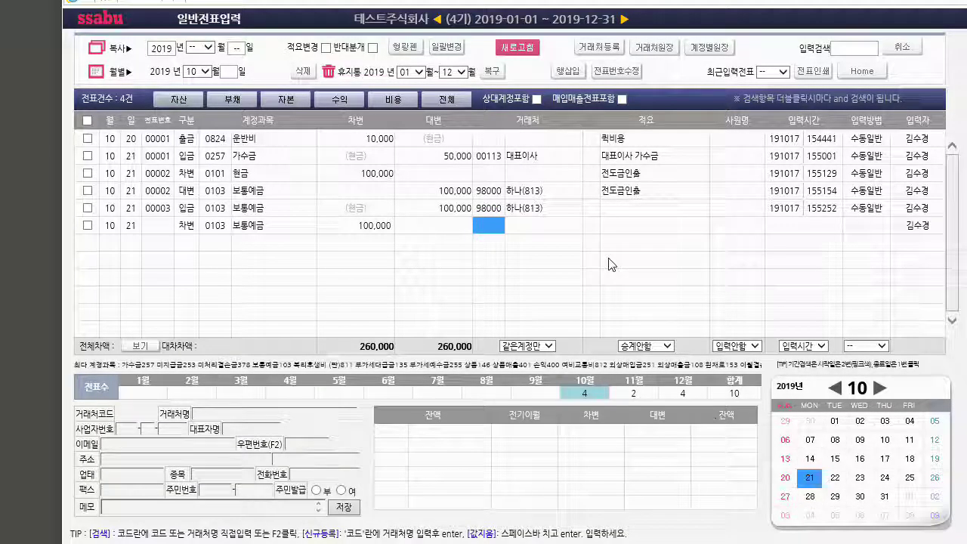
{"action": "key", "text": "F2"}
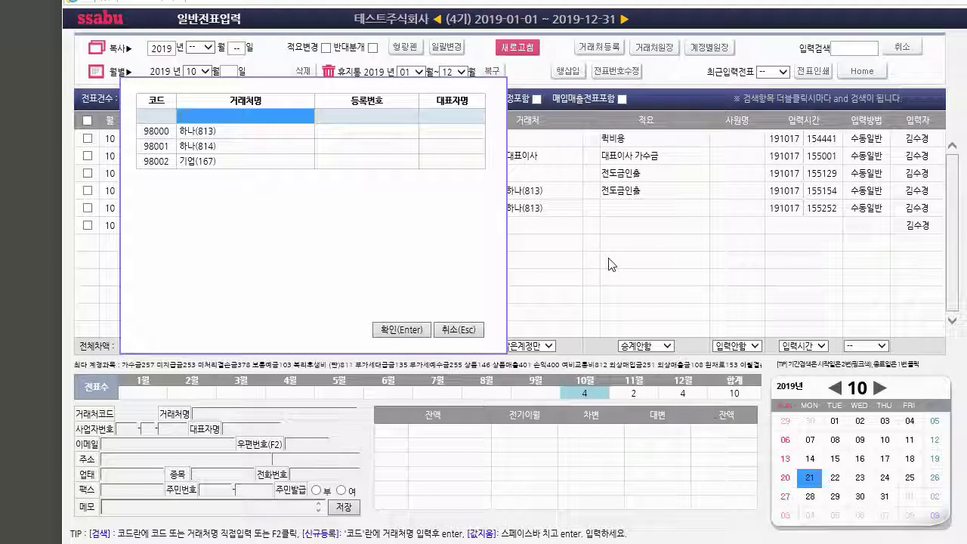
{"action": "key", "text": "Down"}
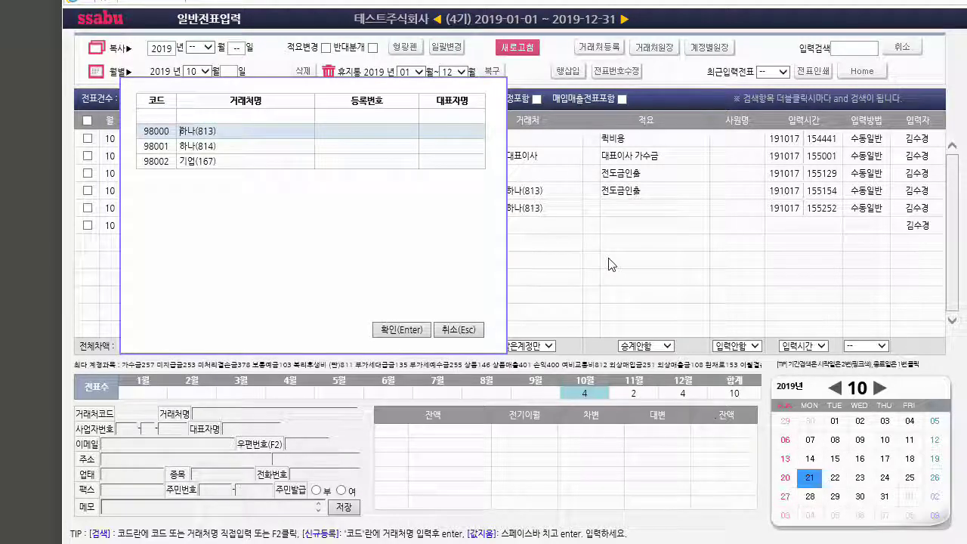
{"action": "key", "text": "Down"}
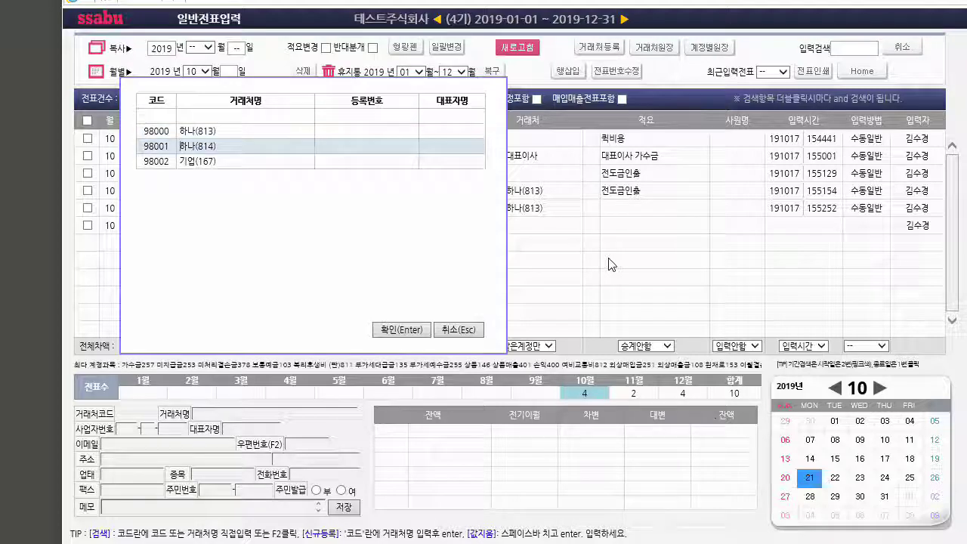
{"action": "key", "text": "Return"}
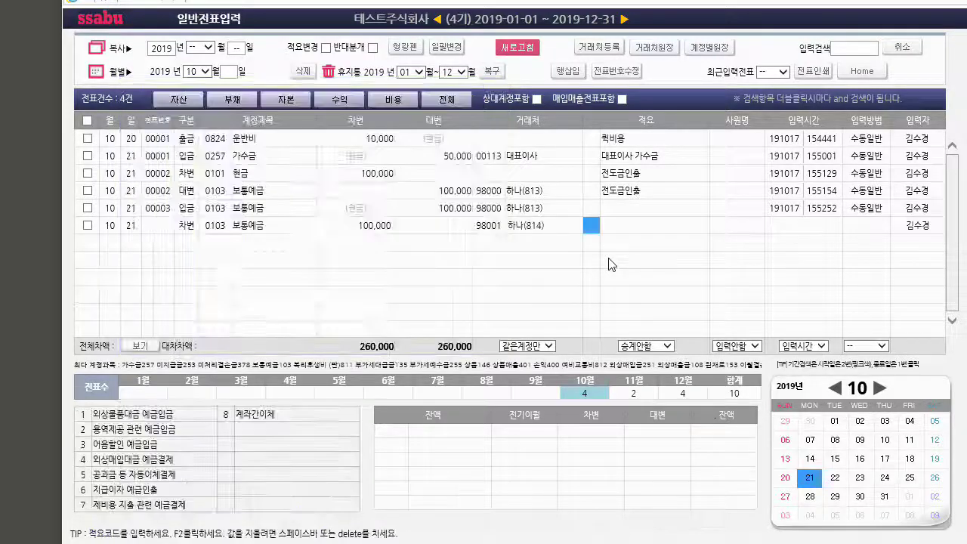
Step: Review how the 보통예금 account on the unsaved 차변 line pairs with its customer 하나(814)
{"action": "left_click", "coordinate": [488, 227]}
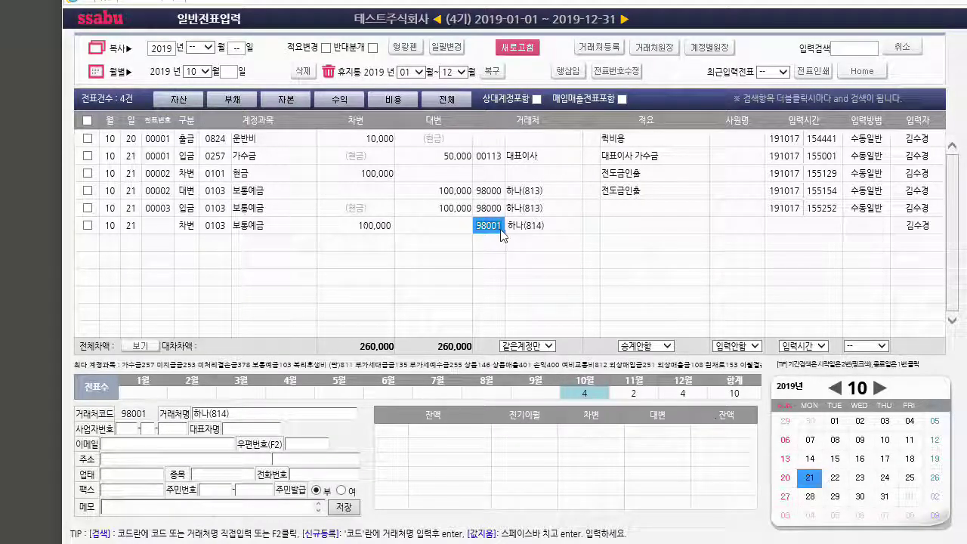
{"action": "left_click", "coordinate": [217, 226]}
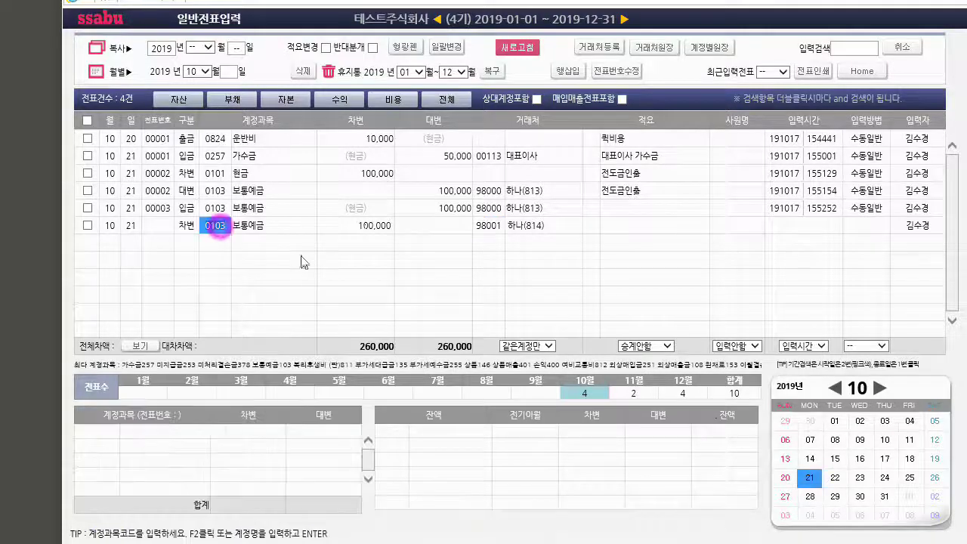
{"action": "left_click", "coordinate": [490, 227]}
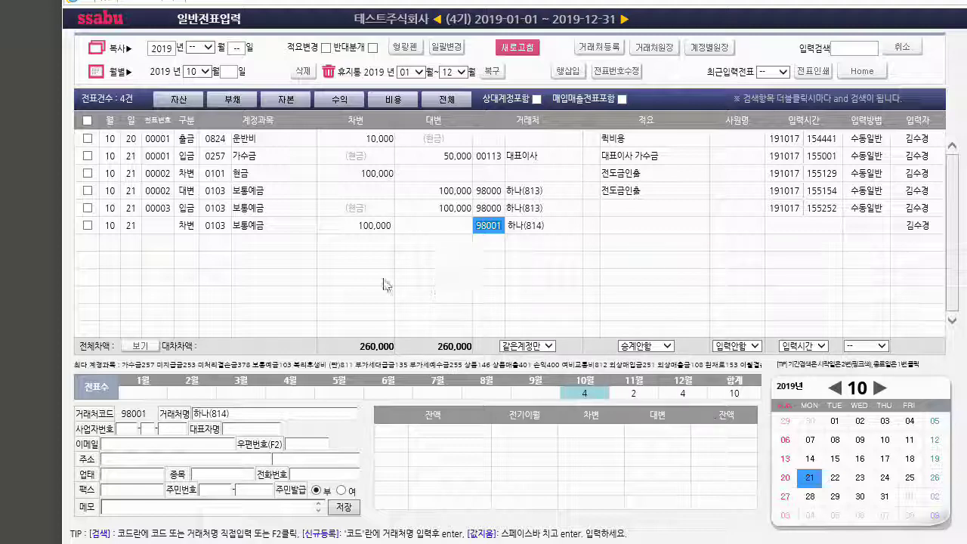
{"action": "left_click", "coordinate": [217, 226]}
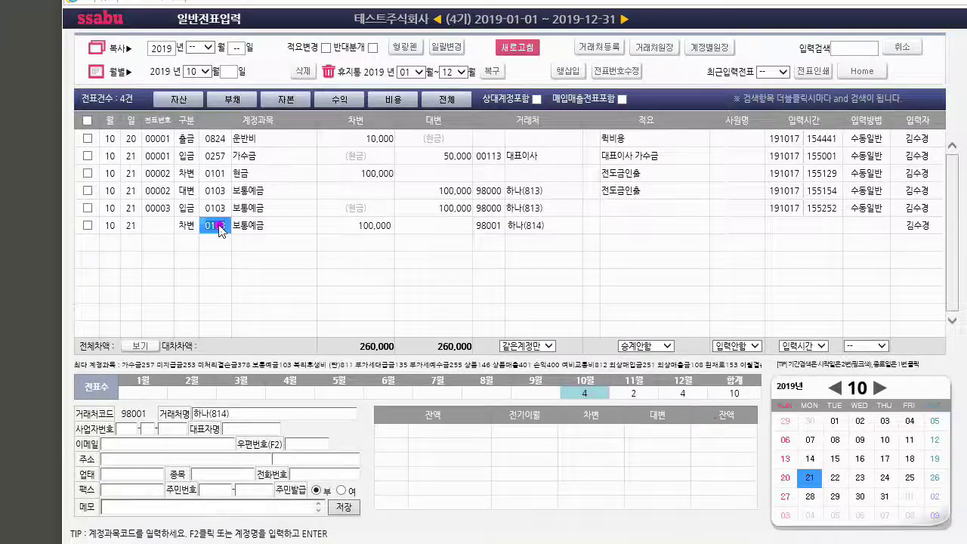
{"action": "left_click", "coordinate": [490, 224]}
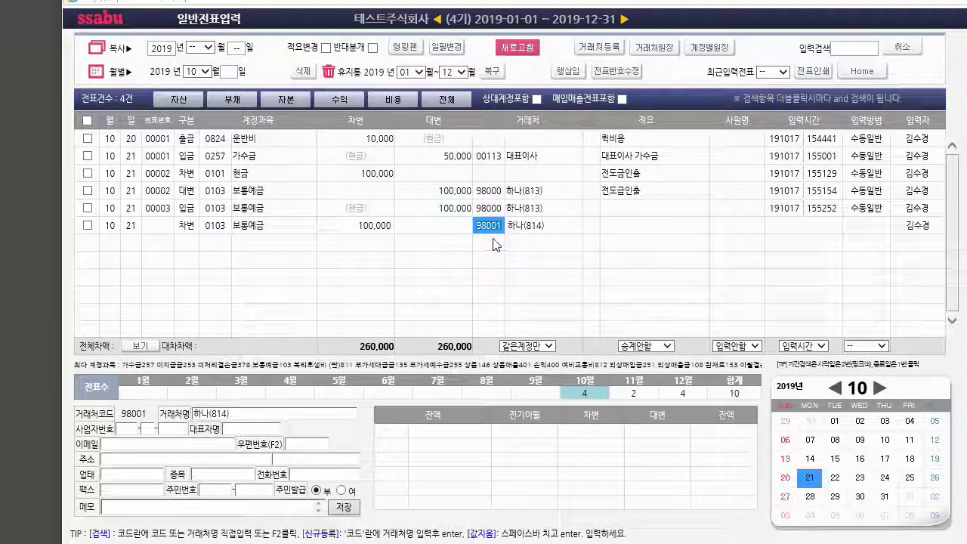
{"action": "left_click", "coordinate": [210, 226]}
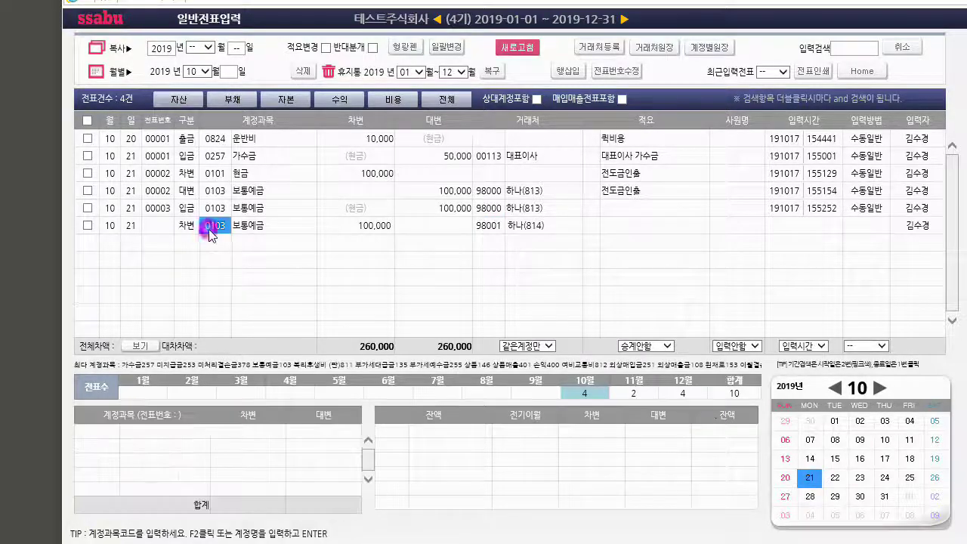
Step: Save the 보통예금 차변 line for 하나(814), leaving its 적요 blank
{"action": "left_click", "coordinate": [488, 225]}
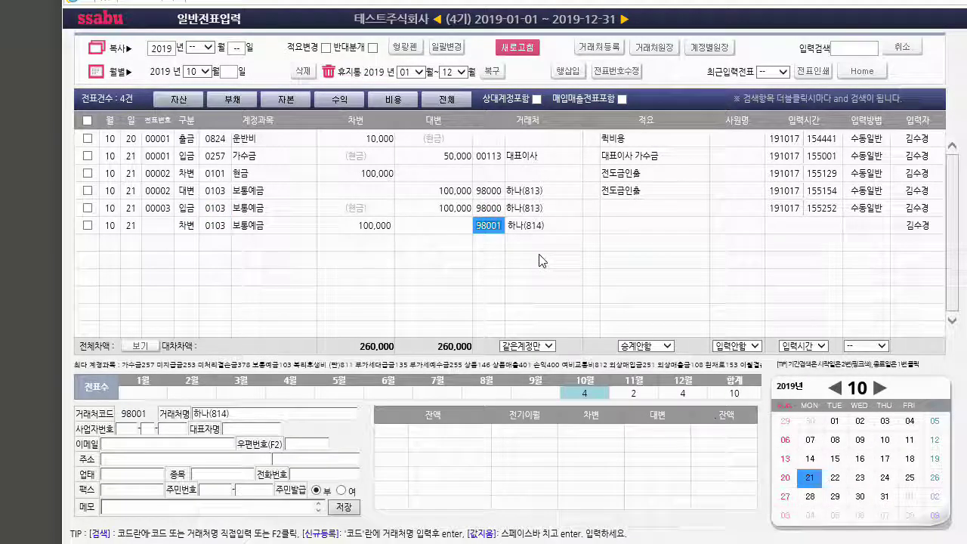
{"action": "key", "text": "Return"}
{"action": "key", "text": "Return"}
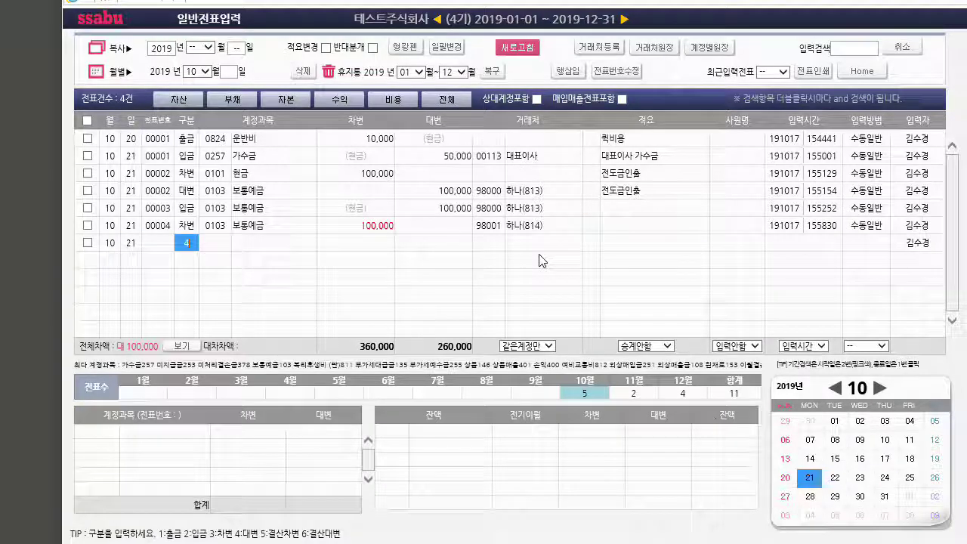
Step: Enter a matching 대변 line for day 21 with account 0108 외상매출금 and a credit amount of 100,000
{"action": "key", "text": "Return"}
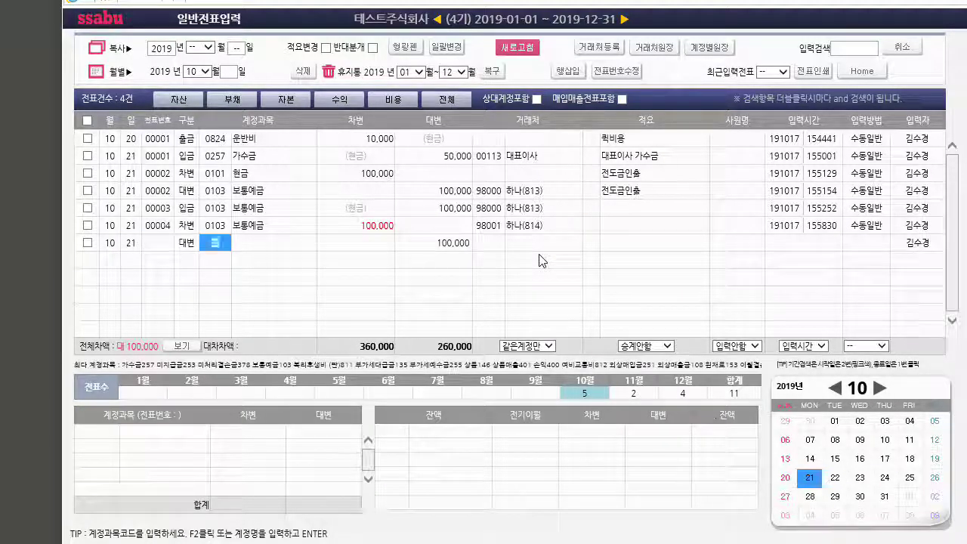
{"action": "key", "text": "Return"}
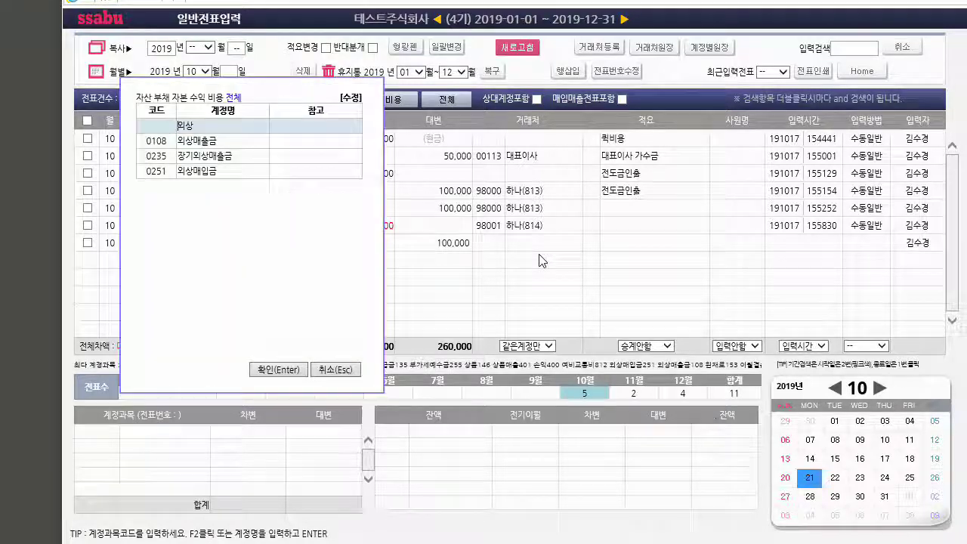
{"action": "key", "text": "Down"}
{"action": "key", "text": "Return"}
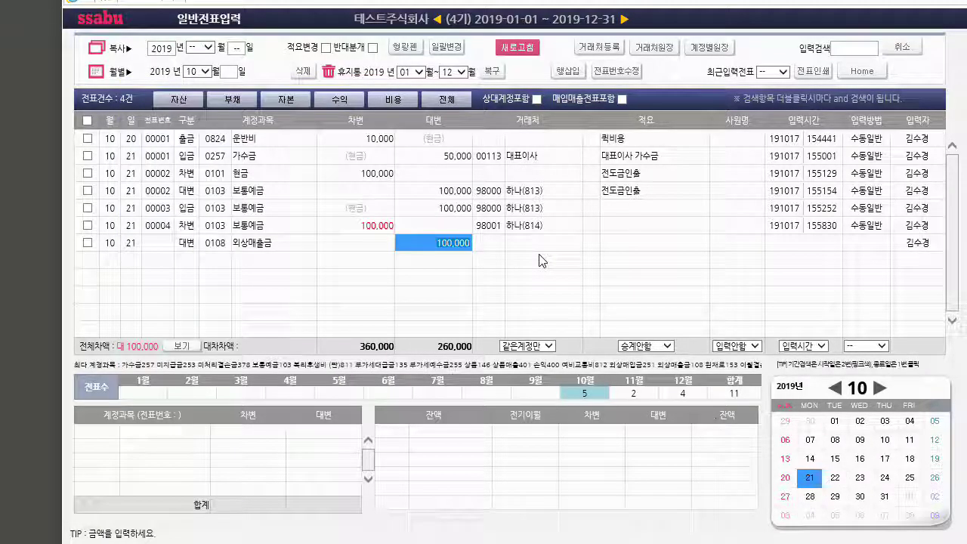
{"action": "key", "text": "Return"}
Step: Assign customer 00101 안녕주식회사 to the 외상매출금 대변 line
{"action": "key", "text": "F2"}
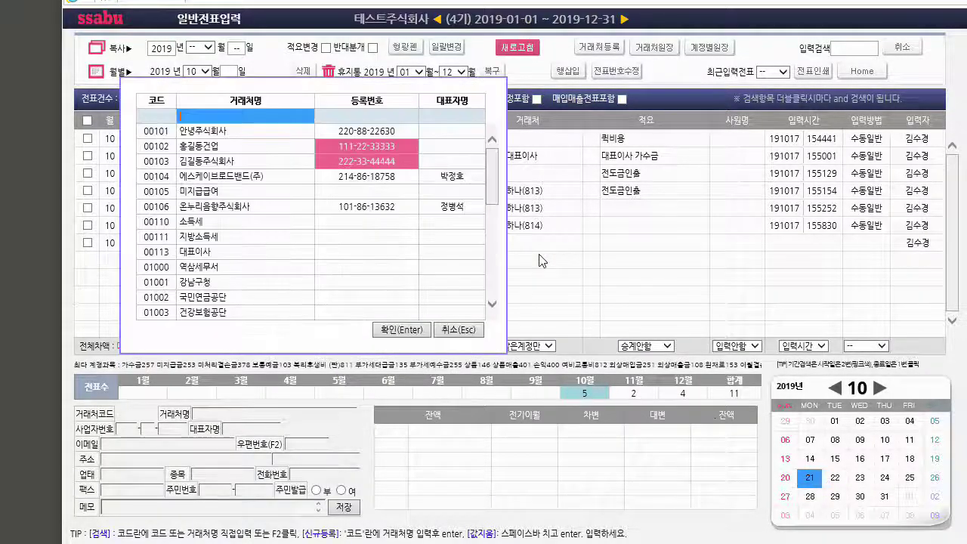
{"action": "key", "text": "Down"}
{"action": "key", "text": "Down"}
{"action": "key", "text": "Down"}
{"action": "key", "text": "Up"}
{"action": "key", "text": "Up"}
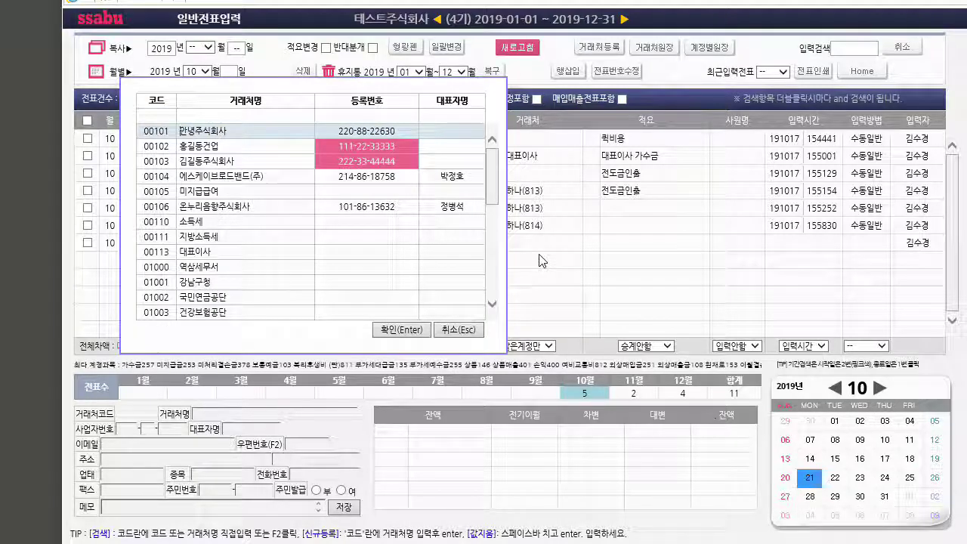
{"action": "key", "text": "Return"}
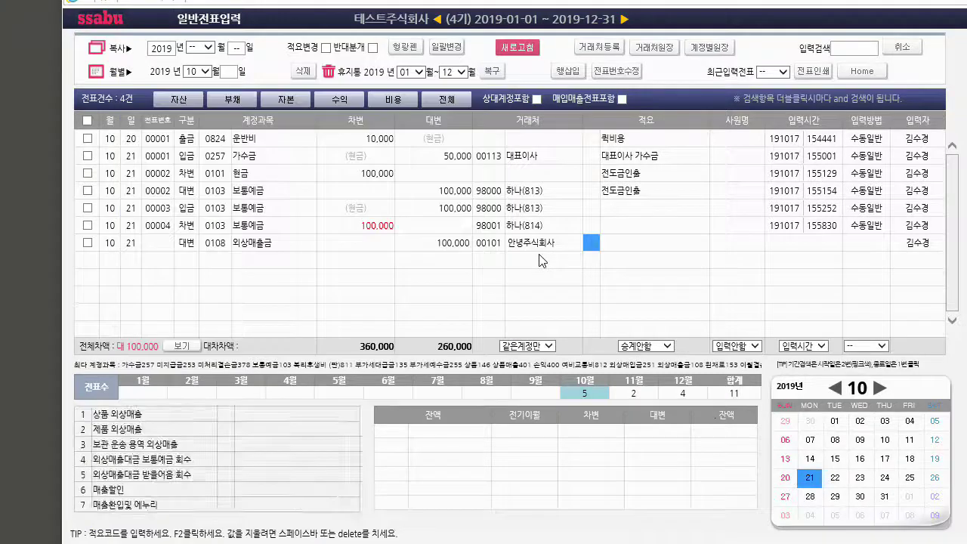
Step: Review the account and customer of the unsaved 외상매출금 line against the 보통예금 line of voucher 00004
{"action": "left_click", "coordinate": [491, 244]}
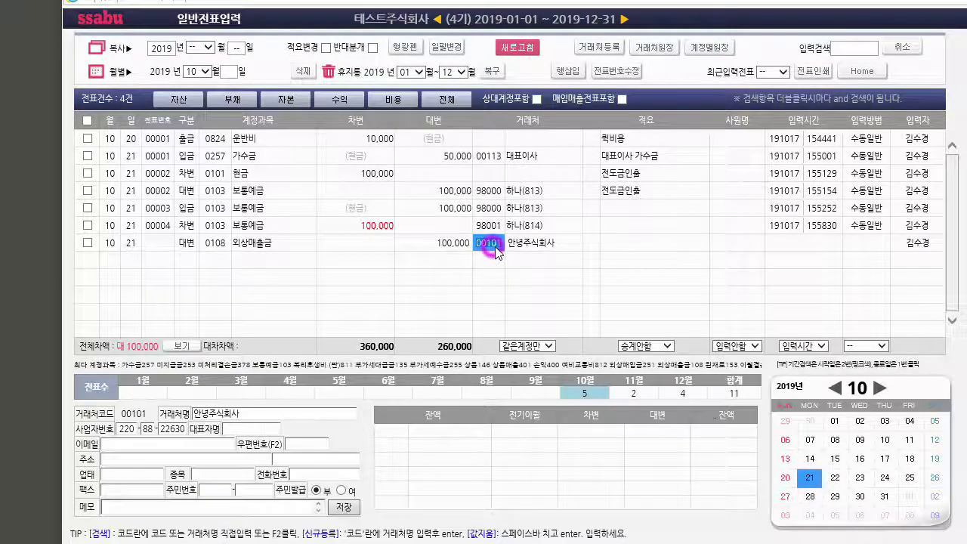
{"action": "left_click", "coordinate": [219, 245]}
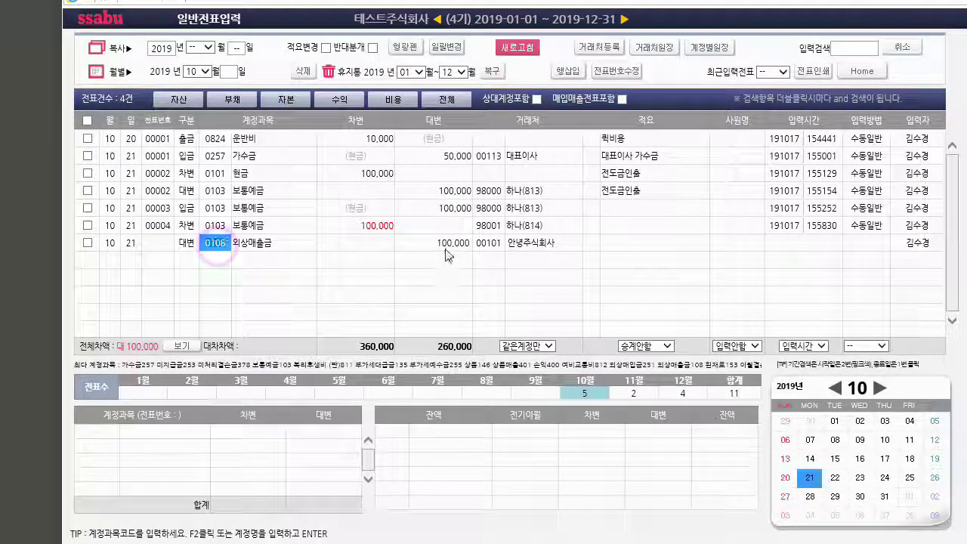
{"action": "left_click", "coordinate": [489, 243]}
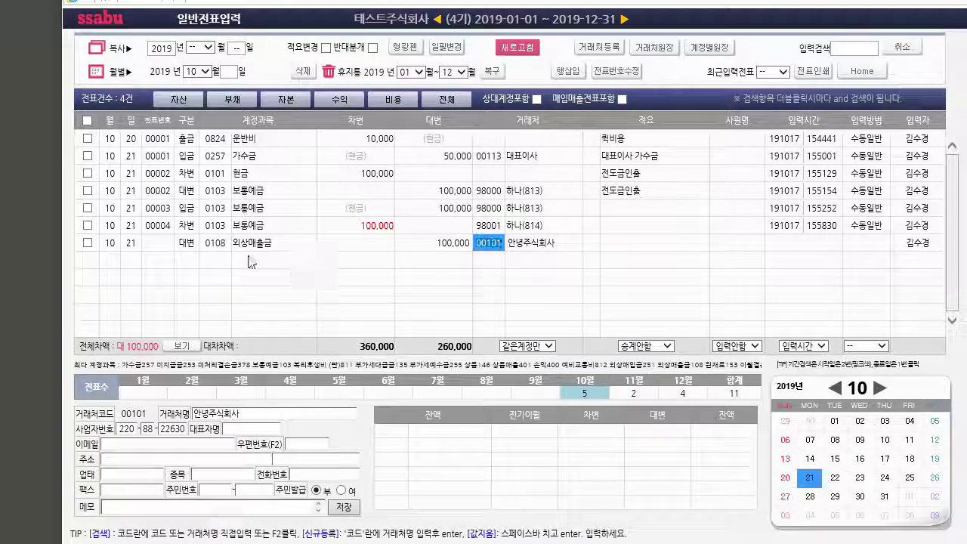
{"action": "left_click", "coordinate": [214, 225]}
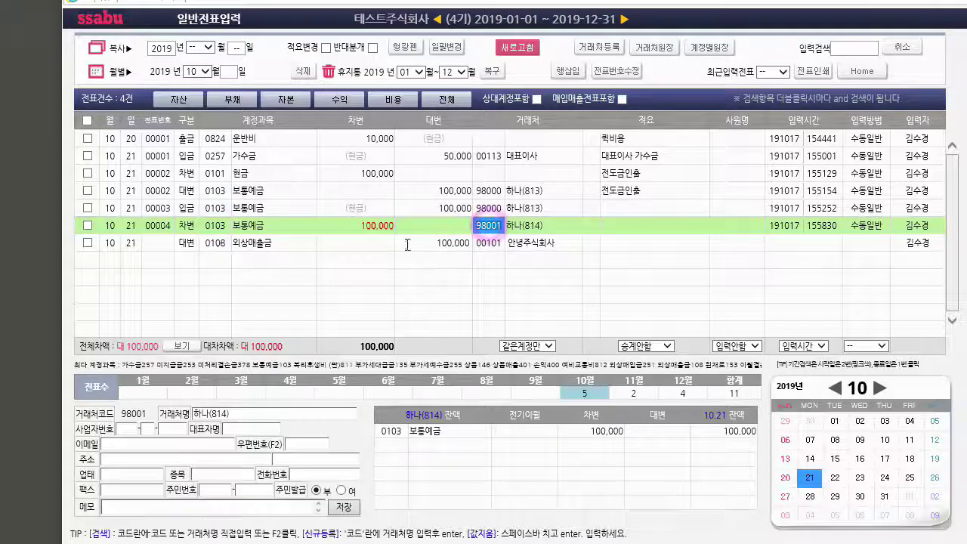
{"action": "left_click", "coordinate": [212, 243]}
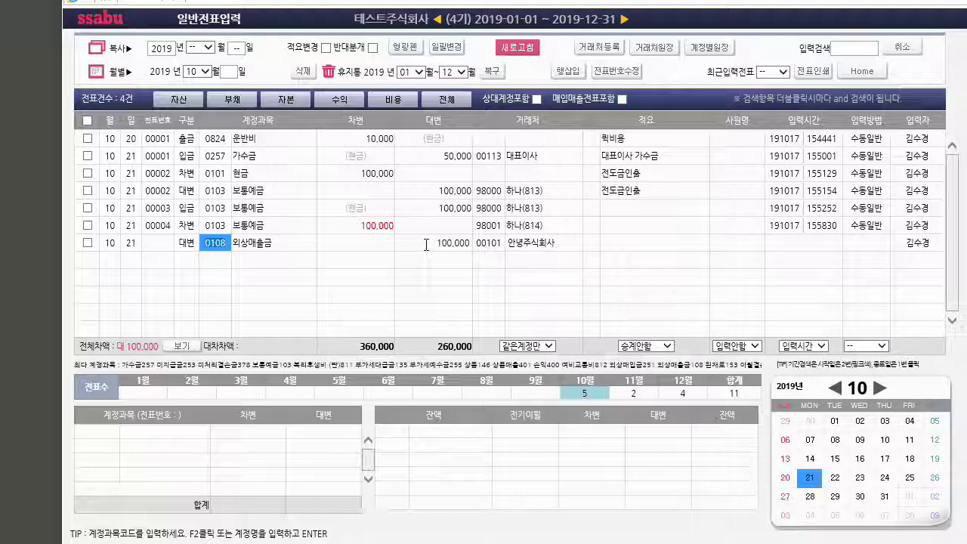
{"action": "left_click", "coordinate": [489, 242]}
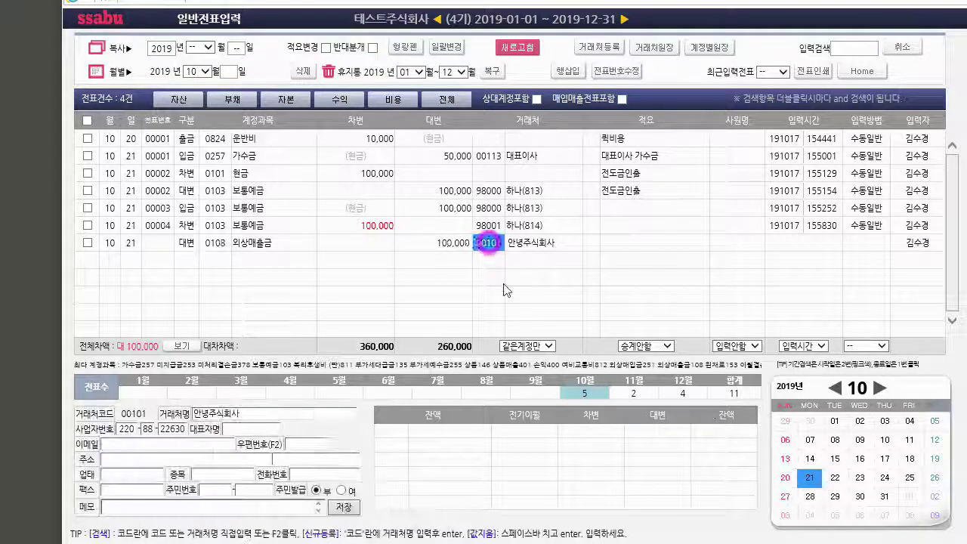
{"action": "left_click", "coordinate": [214, 243]}
{"action": "left_click", "coordinate": [489, 243]}
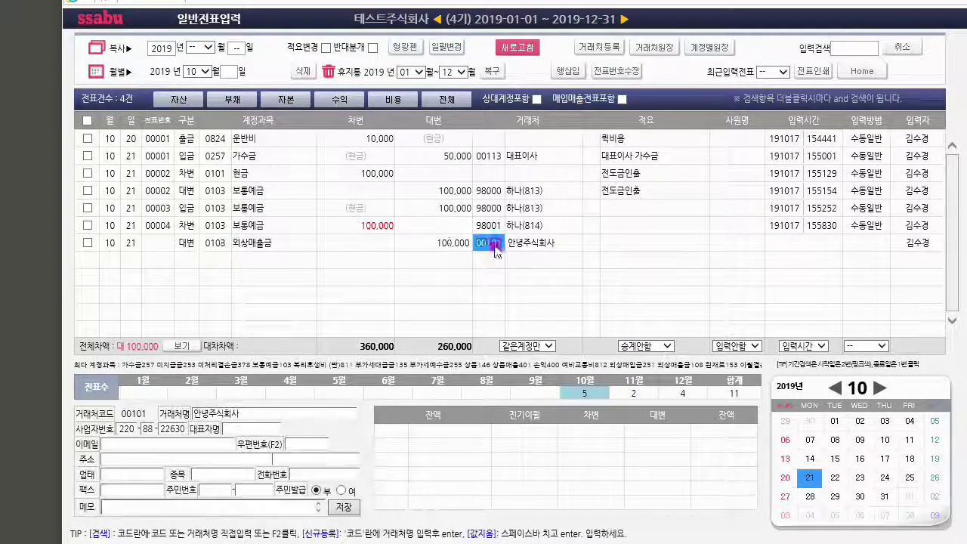
Step: View the 하나(814) balance from voucher 00004 and compare its customer with 안녕주식회사 on the 대변 line
{"action": "left_click", "coordinate": [214, 225]}
{"action": "left_click", "coordinate": [489, 225]}
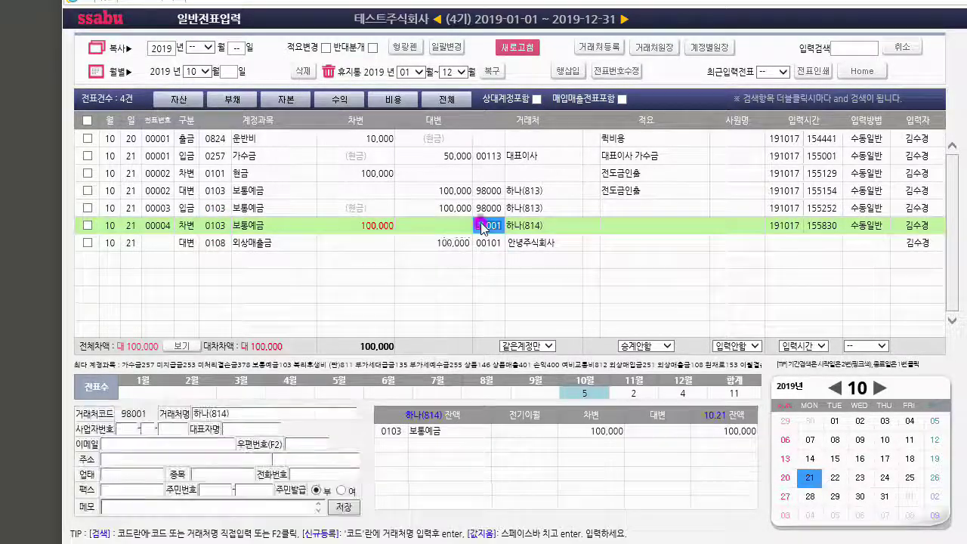
{"action": "left_click", "coordinate": [491, 243]}
{"action": "left_click", "coordinate": [489, 225]}
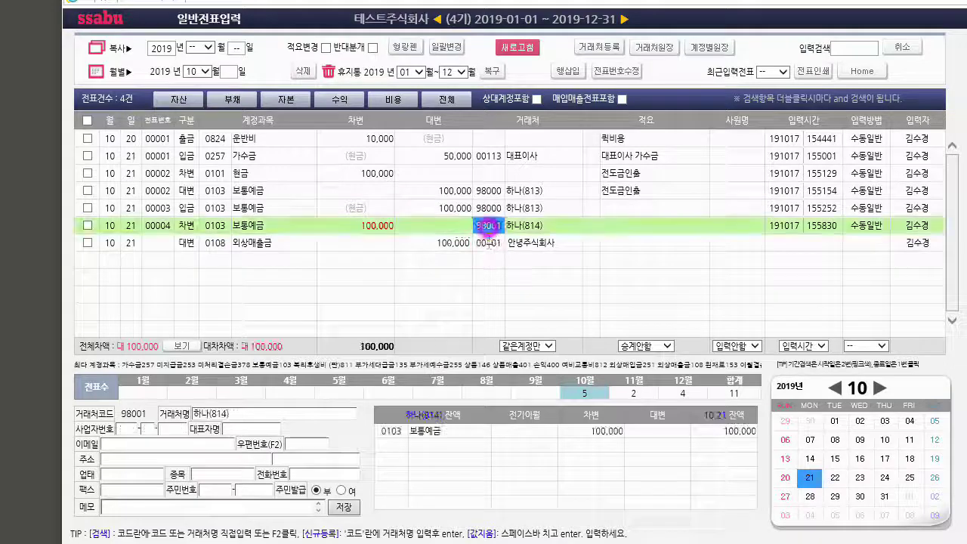
{"action": "left_click", "coordinate": [493, 227]}
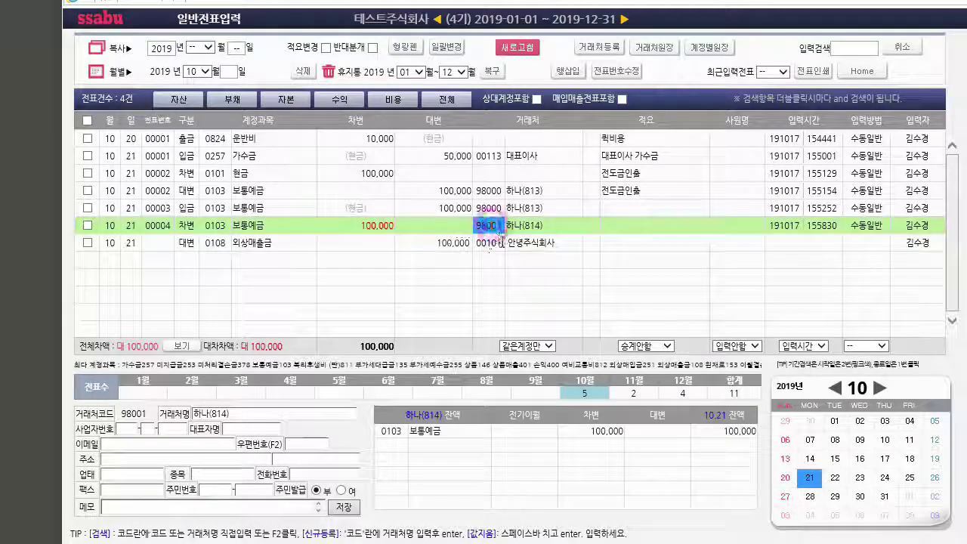
{"action": "left_click", "coordinate": [507, 251]}
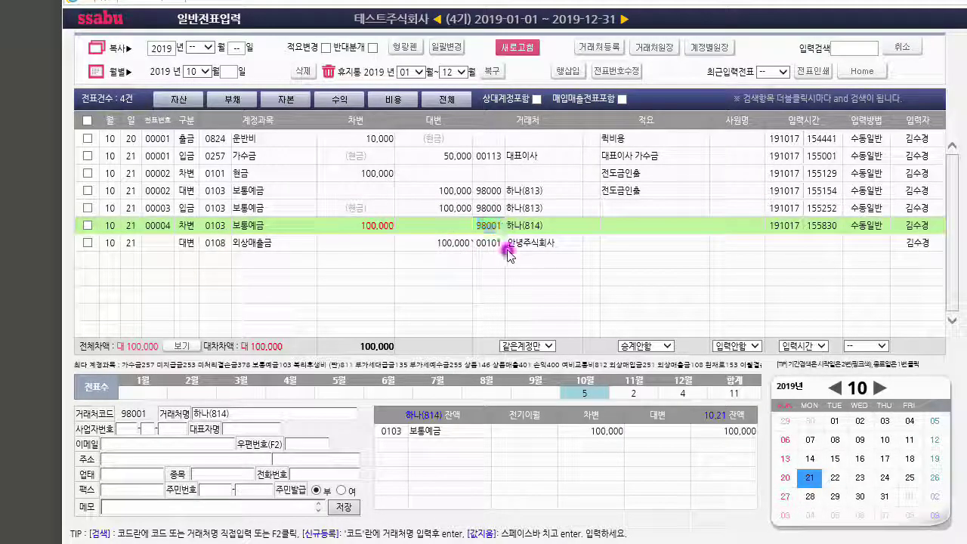
Step: Refresh the voucher list to discard the unsaved line, and try to enter a new 대변 line dated day 21 of October
{"action": "left_click", "coordinate": [518, 49]}
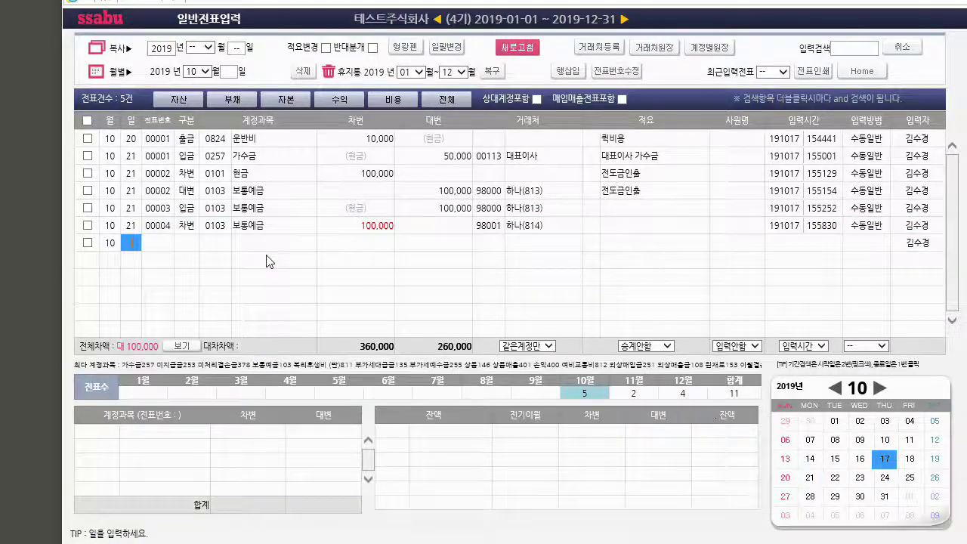
{"action": "type", "text": "4"}
{"action": "key", "text": "Return"}
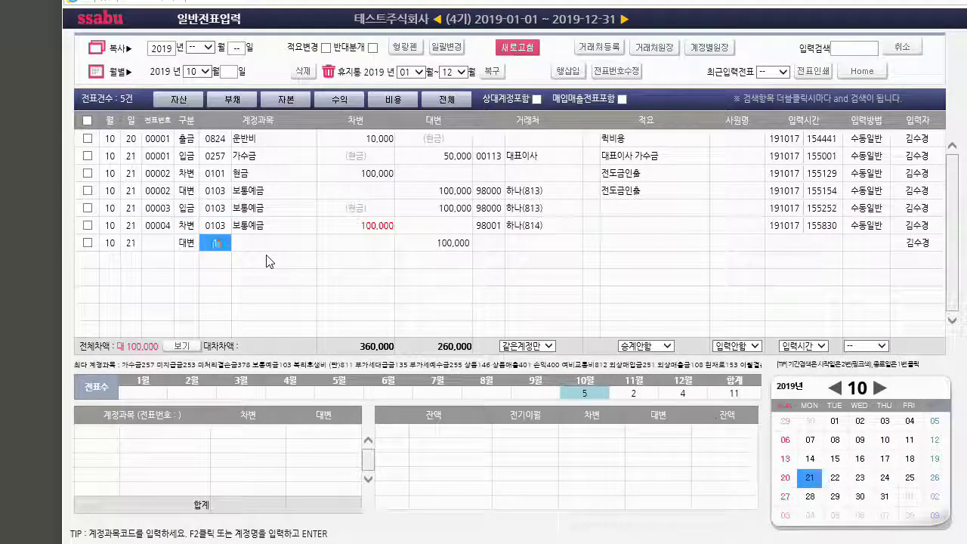
{"action": "type", "text": "105"}
{"action": "type", "text": "8"}
{"action": "key", "text": "Return"}
{"action": "key", "text": "Return"}
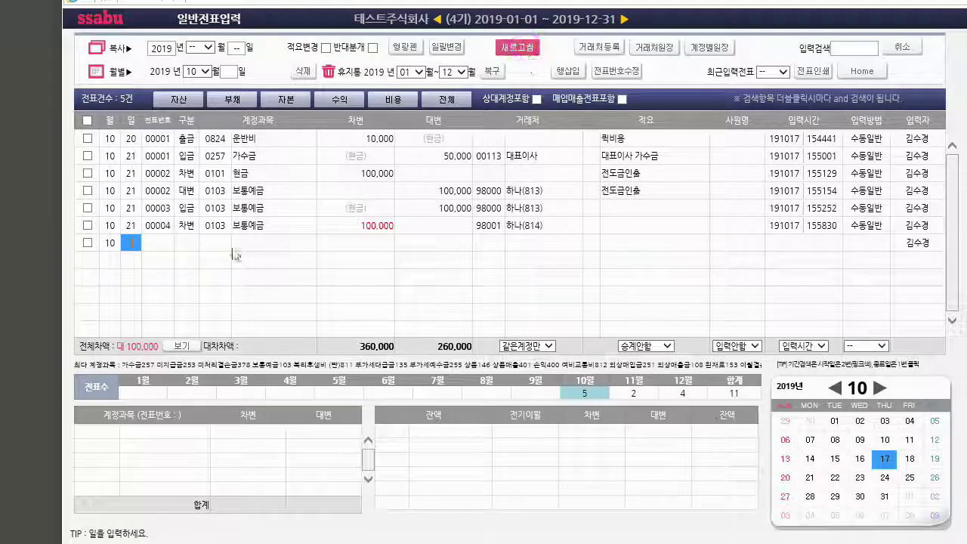
Step: Enter a 대변 line dated day 21 of October with account 108 외상매출금 and accept the proposed amount of 100,000
{"action": "type", "text": "21"}
{"action": "key", "text": "Return"}
{"action": "type", "text": "4"}
{"action": "key", "text": "Return"}
{"action": "type", "text": "10"}
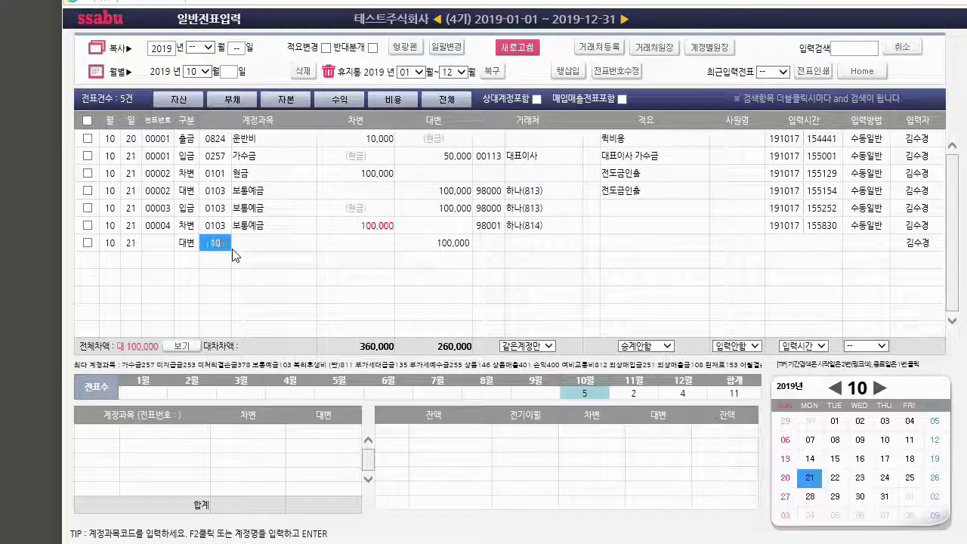
{"action": "key", "text": "Return"}
{"action": "key", "text": "Escape"}
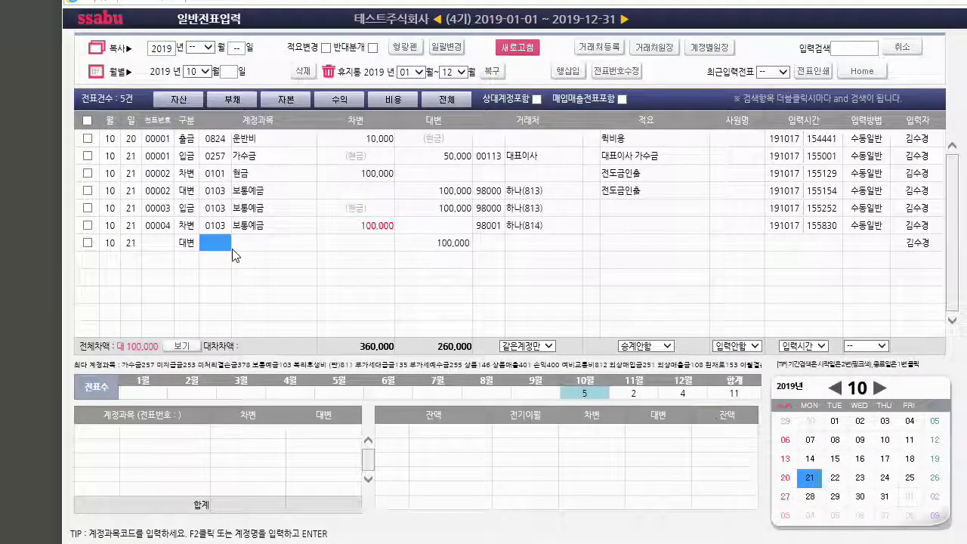
{"action": "type", "text": "108"}
{"action": "key", "text": "Return"}
{"action": "key", "text": "Return"}
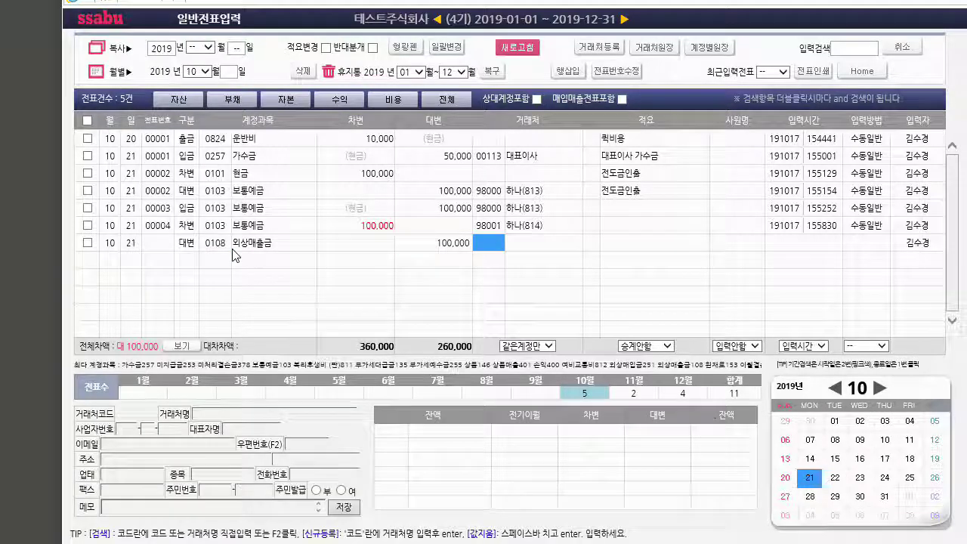
Step: Assign customer 101 안녕주식회사 to the 외상매출금 line, save it without a 적요, and begin another line dated day 21
{"action": "type", "text": "101"}
{"action": "key", "text": "Return"}
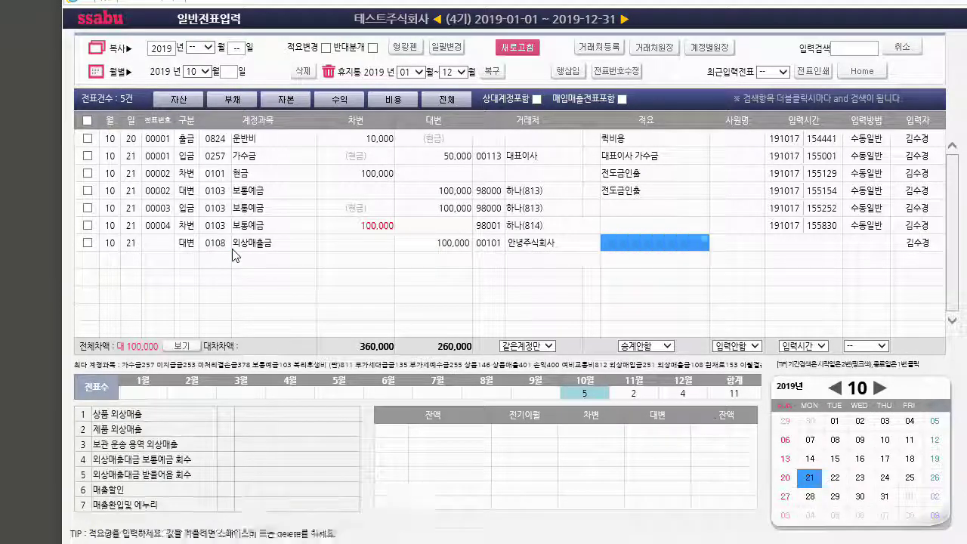
{"action": "key", "text": "Return"}
{"action": "type", "text": "21"}
{"action": "key", "text": "Return"}
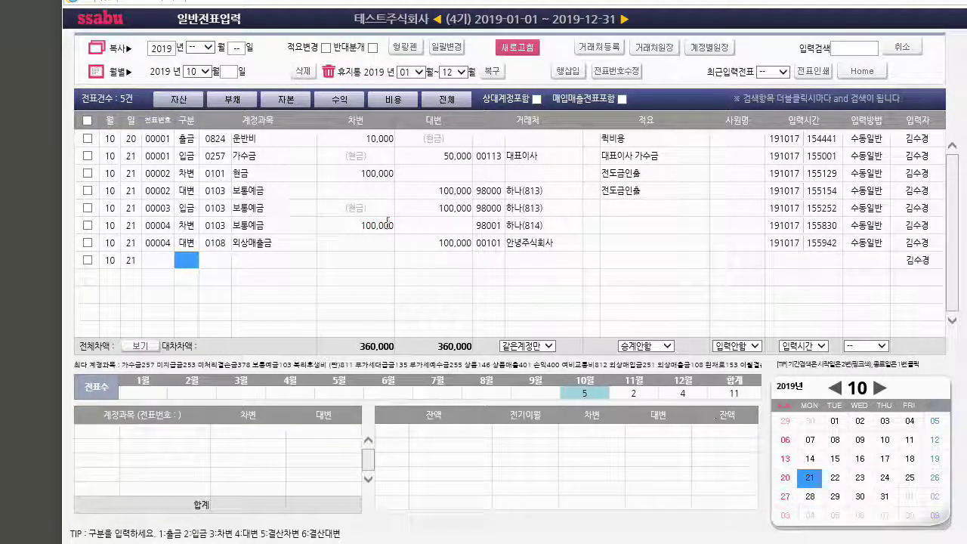
Step: Try to change the customer of voucher 00004's 보통예금 차변 line to code 101
{"action": "left_click", "coordinate": [489, 225]}
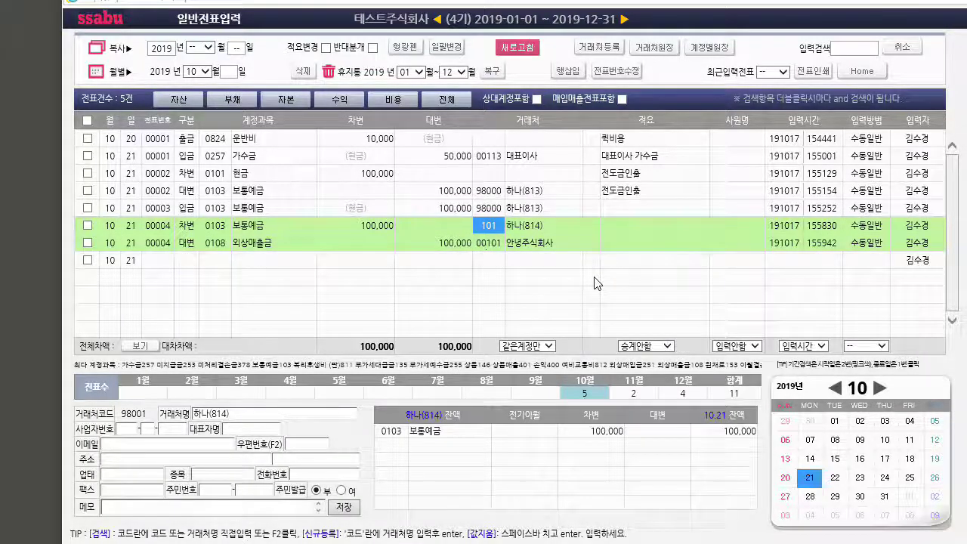
{"action": "key", "text": "Return"}
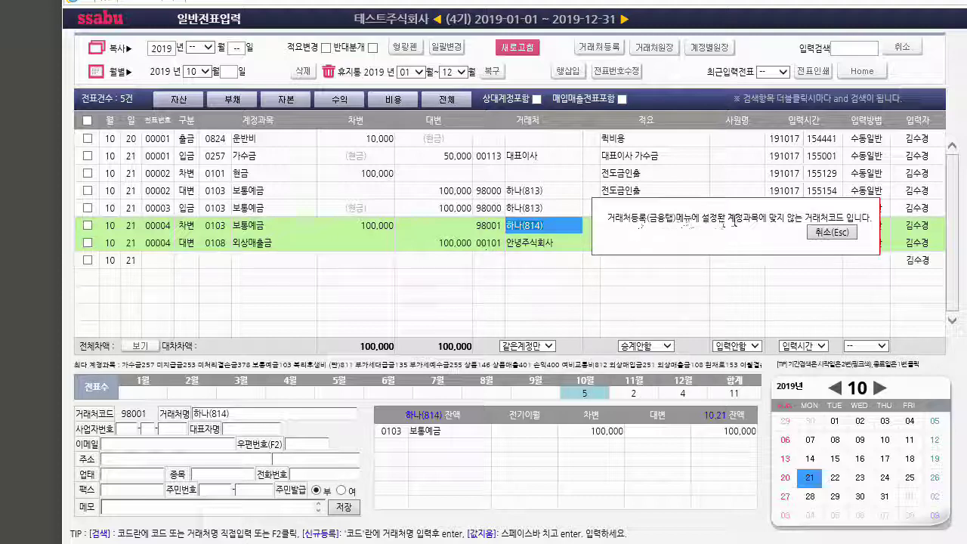
{"action": "left_click", "coordinate": [832, 233]}
{"action": "left_click", "coordinate": [493, 226]}
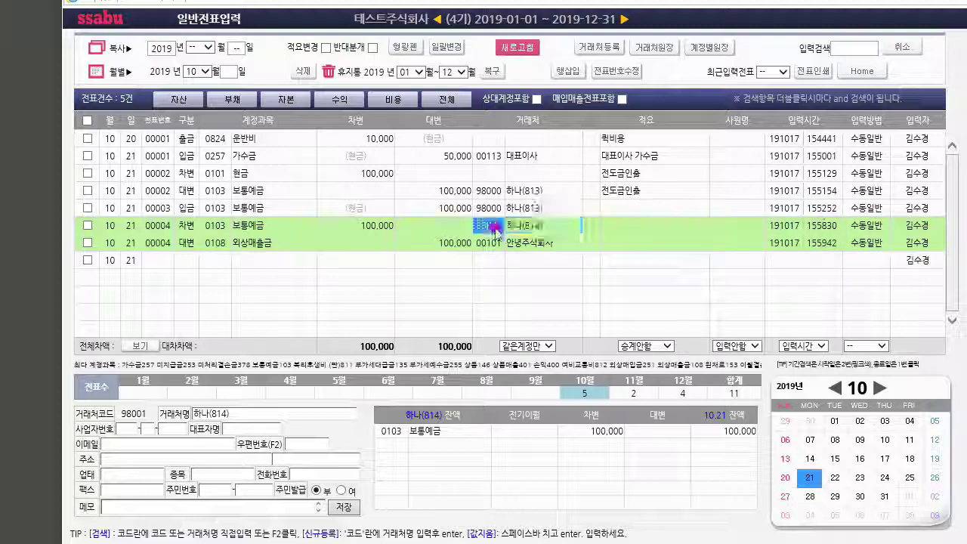
Step: Review voucher 00004's 보통예금 entry and compare the customer balances of 하나(814) on the 차변 line and 안녕주식회사 on the 대변 line
{"action": "left_click", "coordinate": [216, 226]}
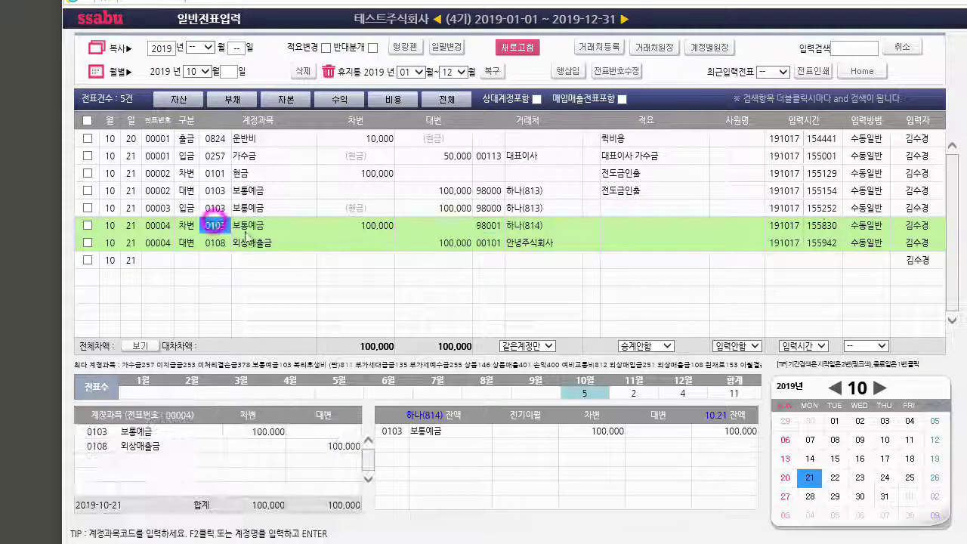
{"action": "left_click", "coordinate": [491, 225]}
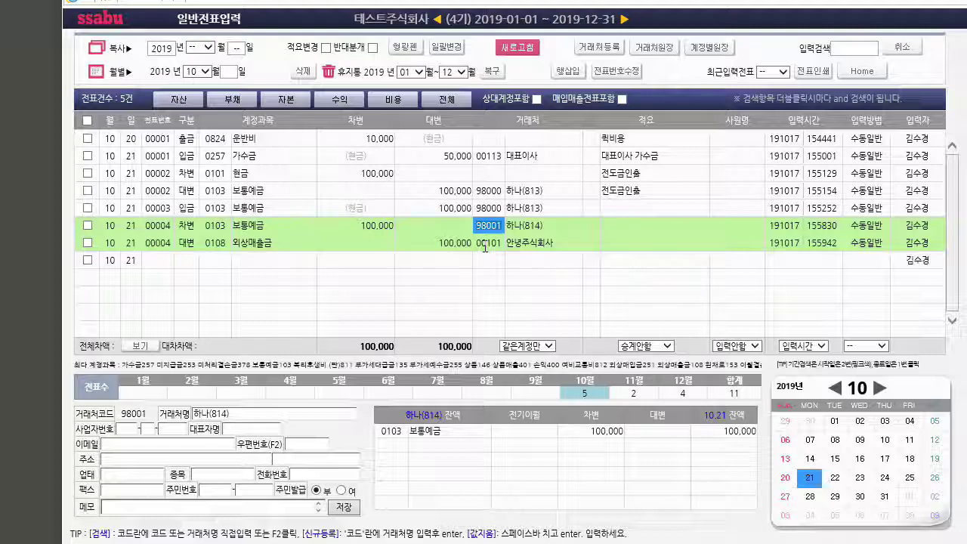
{"action": "left_click", "coordinate": [484, 244]}
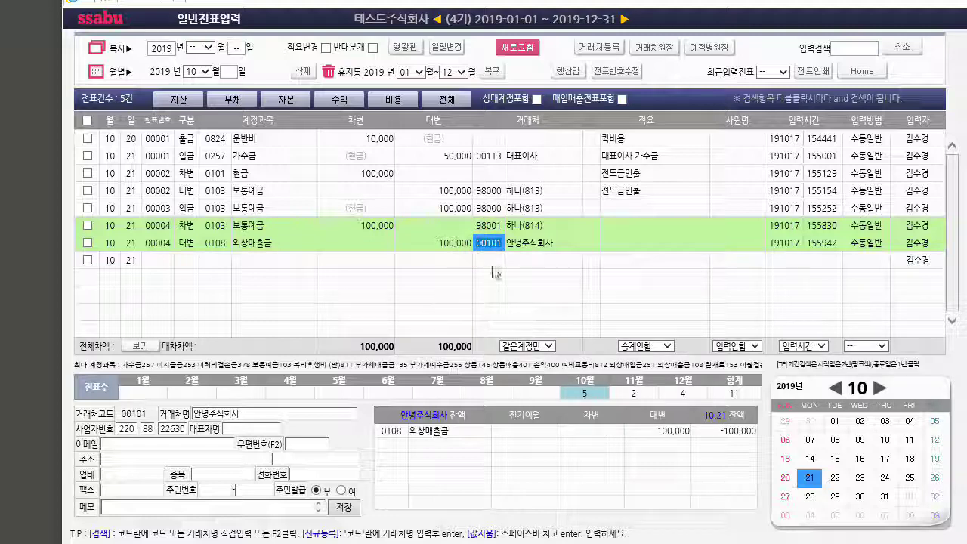
{"action": "left_click", "coordinate": [489, 226]}
{"action": "left_click", "coordinate": [493, 243]}
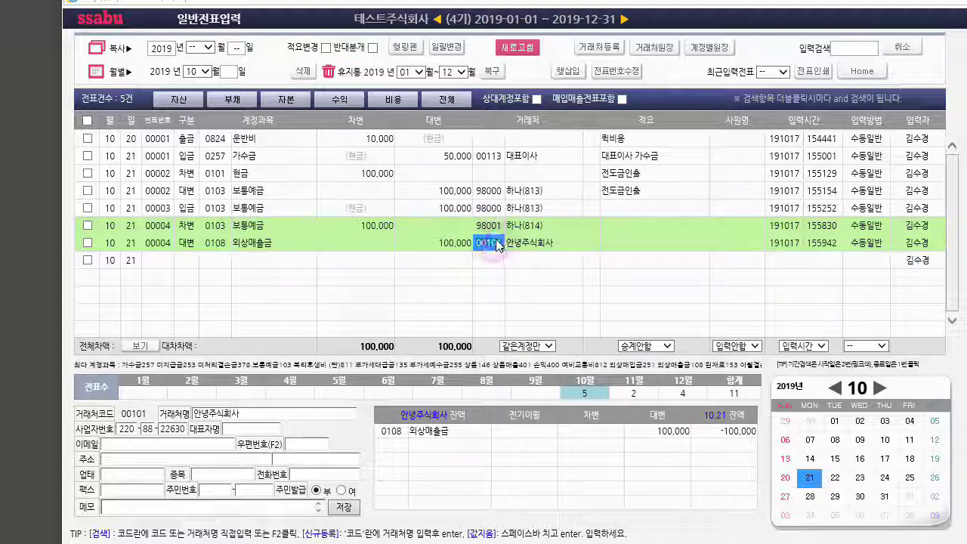